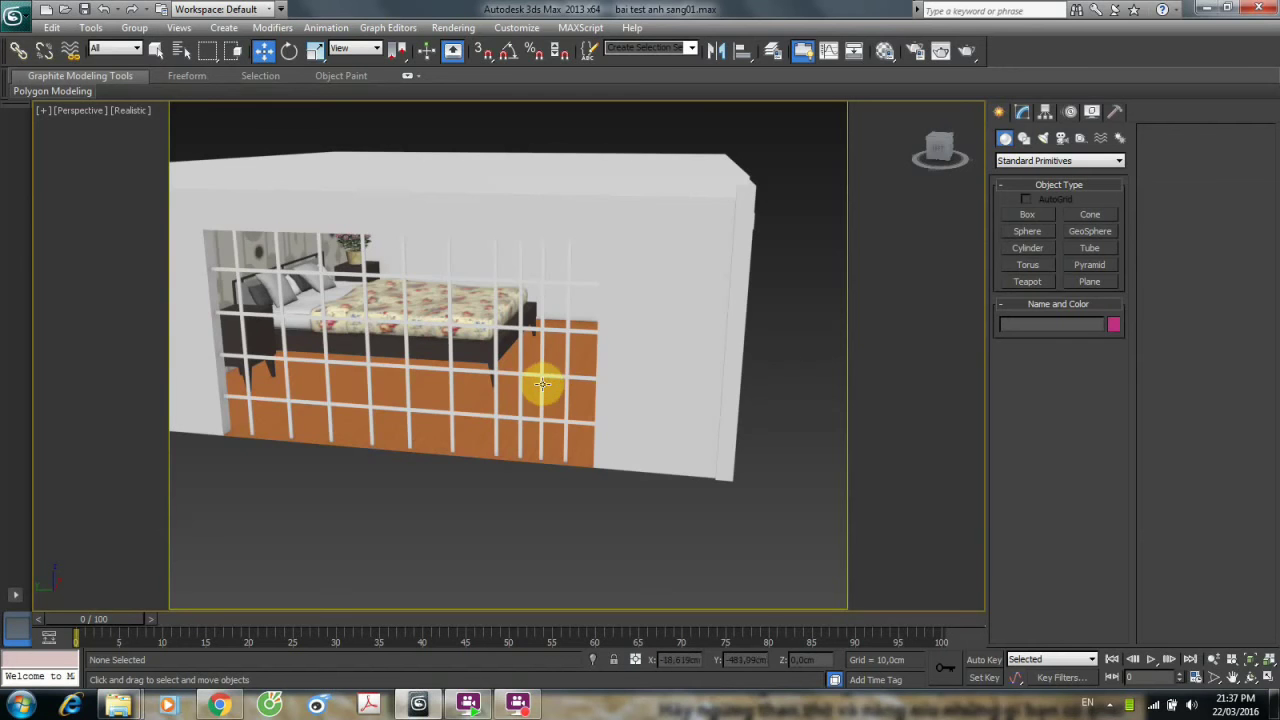
In wireframe Top view, place a VRayPhysicalCamera in the room's lower-right corner with its target on the bed.
{"action": "middle_click_drag", "start_coordinate": [541, 383], "coordinate": [595, 443], "text": "alt"}
{"action": "scroll", "coordinate": [574, 329], "scroll_direction": "up", "scroll_amount": 5}
{"action": "scroll", "coordinate": [655, 410], "scroll_direction": "down", "scroll_amount": 2}
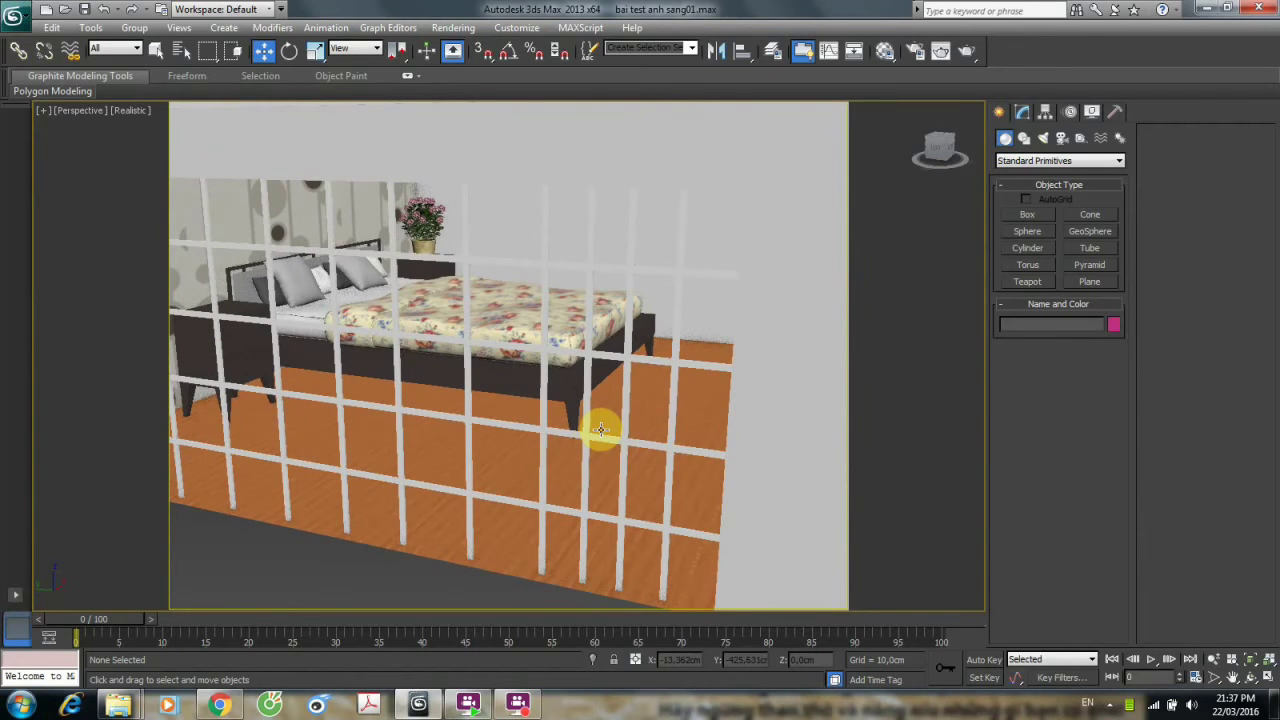
{"action": "key", "text": "t"}
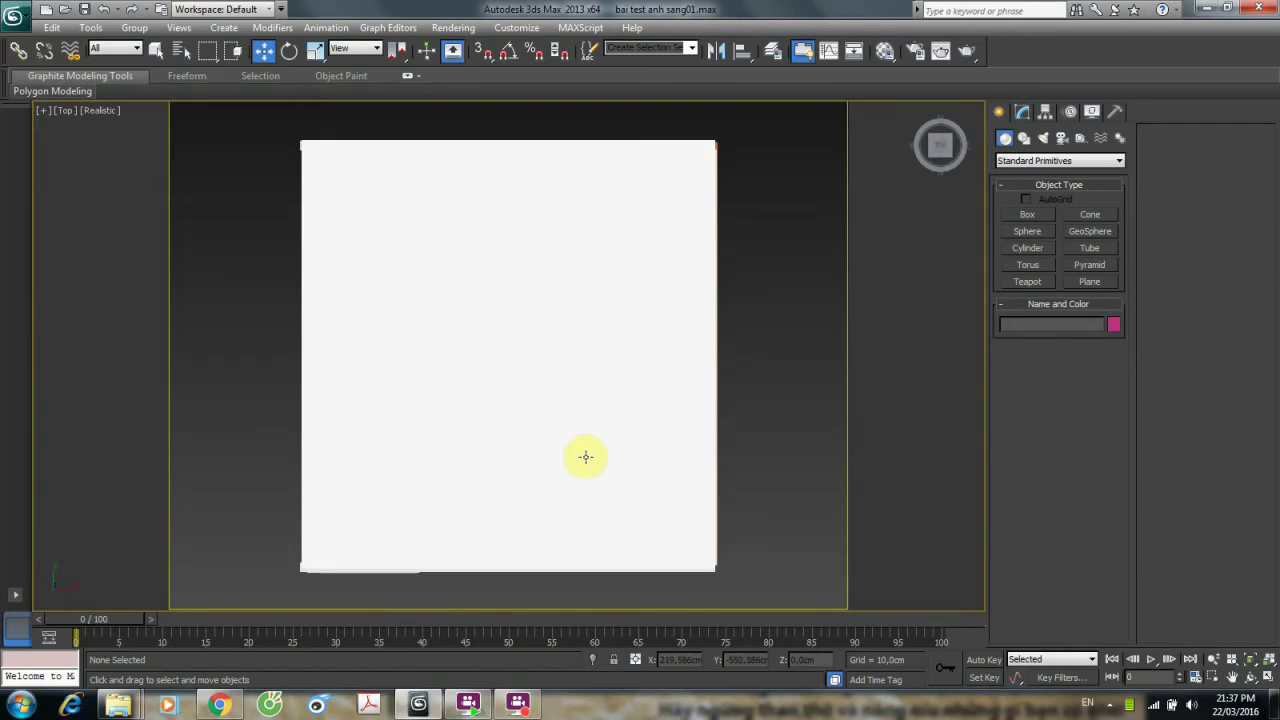
{"action": "key", "text": "F3"}
{"action": "middle_click_drag", "start_coordinate": [565, 433], "coordinate": [552, 388]}
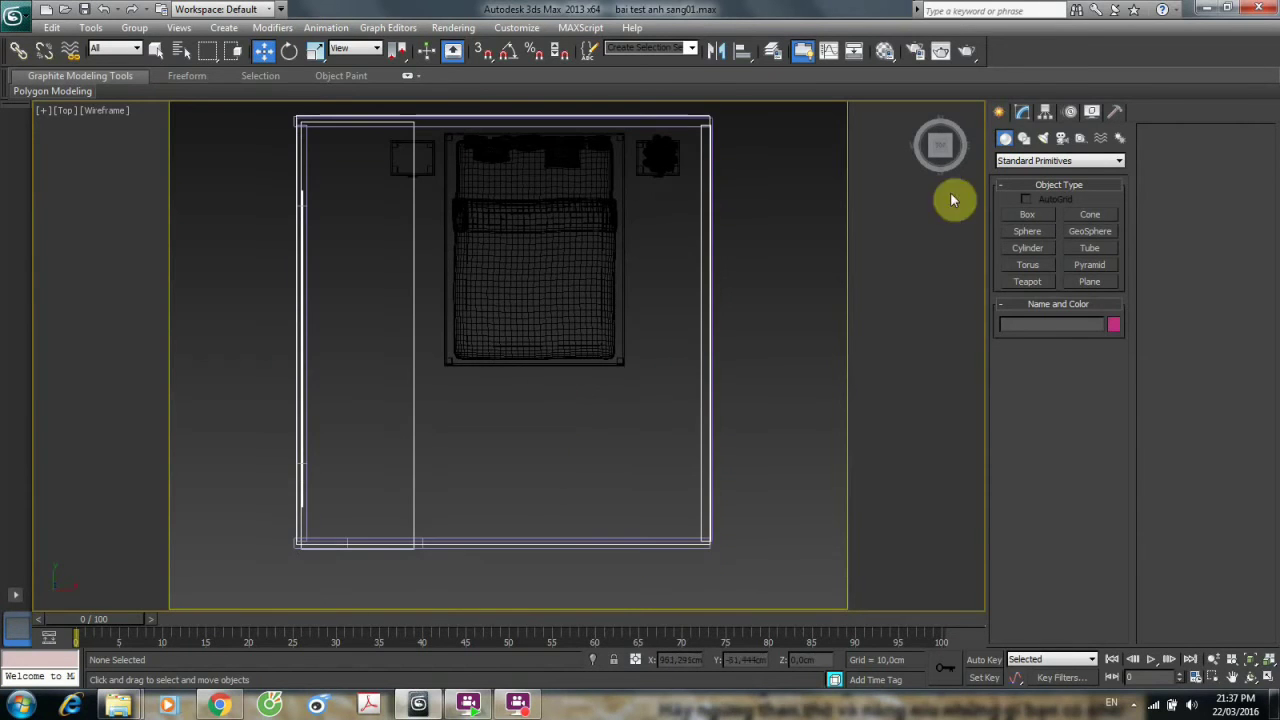
{"action": "left_click", "coordinate": [1061, 141]}
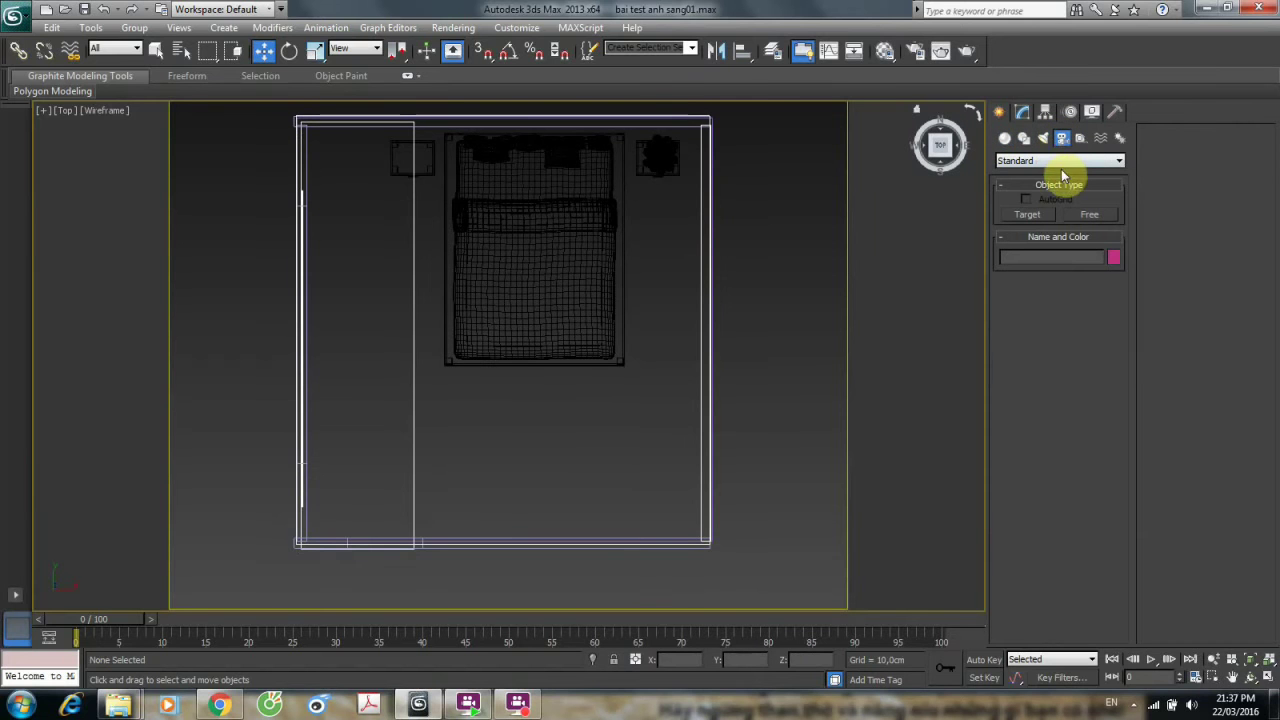
{"action": "left_click", "coordinate": [1062, 163]}
{"action": "left_click", "coordinate": [1023, 184]}
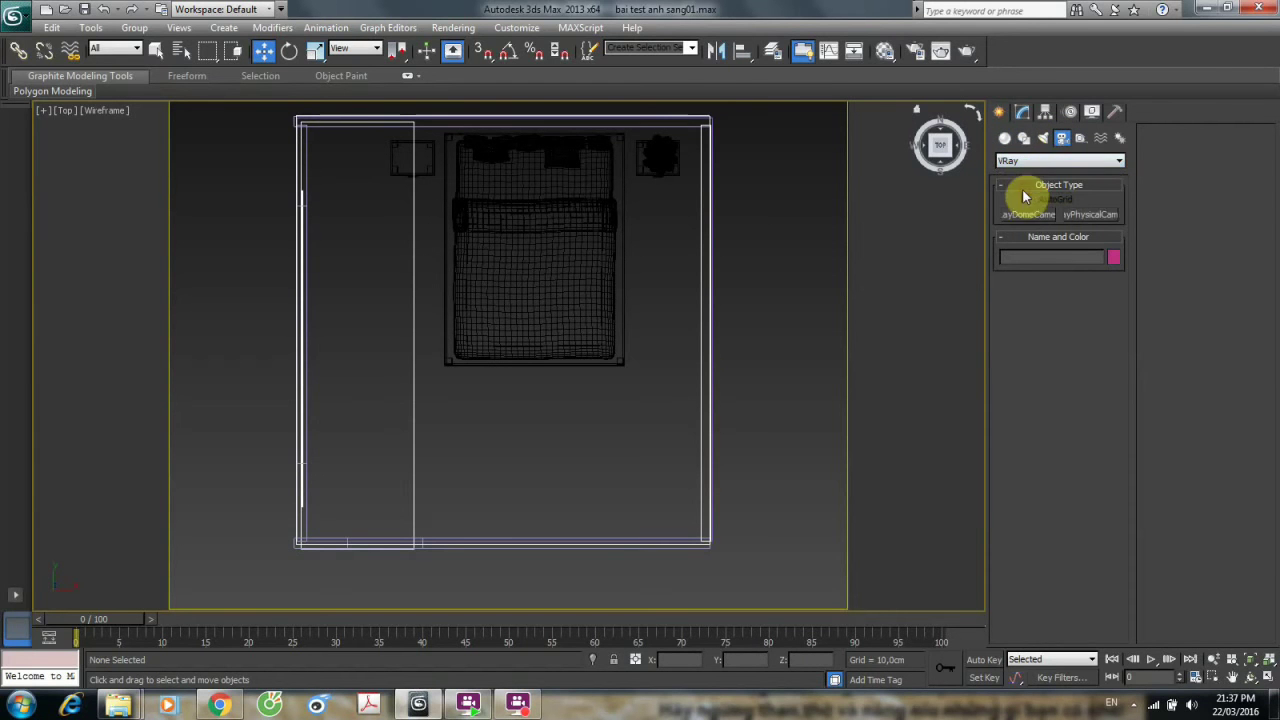
{"action": "left_click", "coordinate": [1092, 218]}
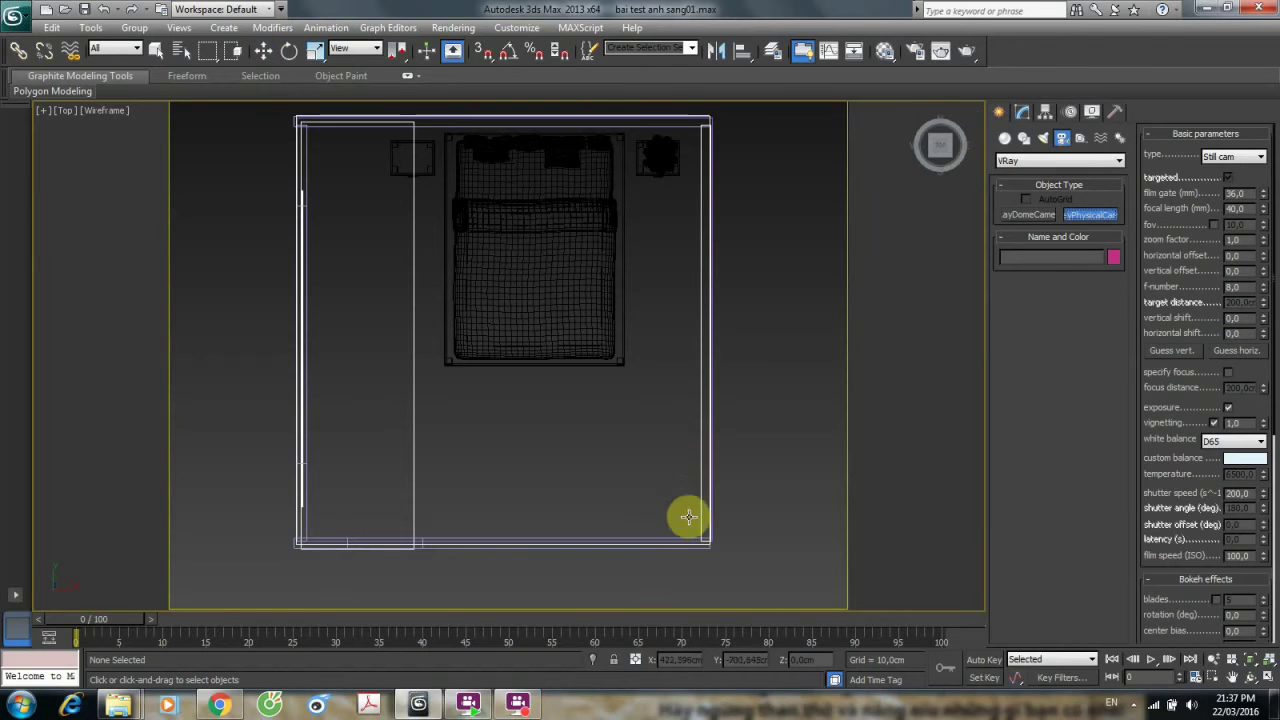
{"action": "left_click_drag", "start_coordinate": [688, 518], "coordinate": [512, 306]}
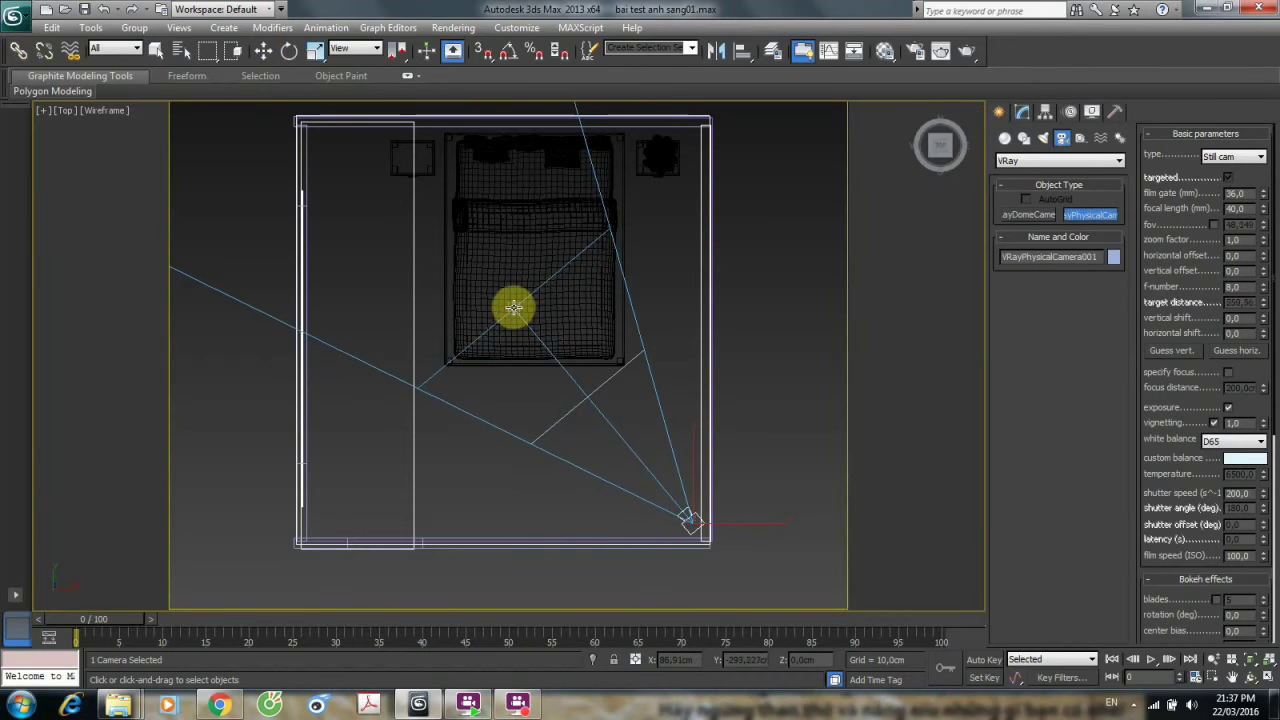
Restrict the selection filter to Cameras so that the camera target over the bed can be picked.
{"action": "left_click", "coordinate": [263, 50]}
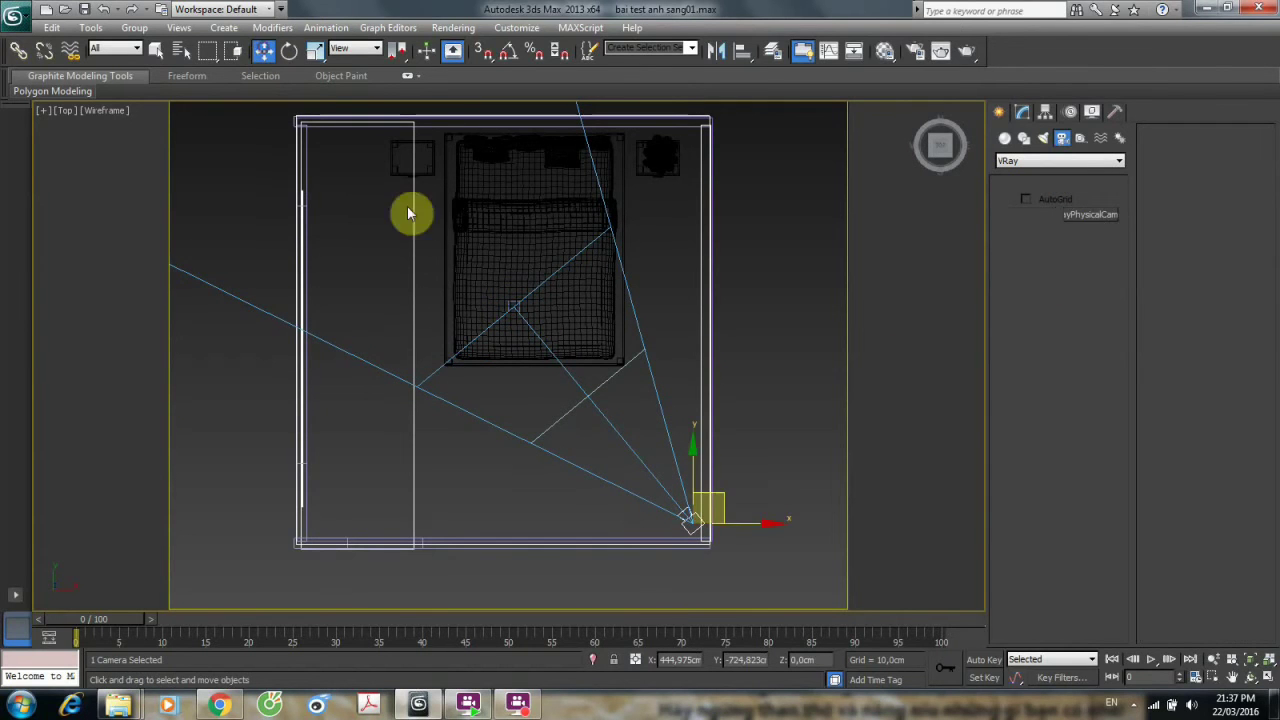
{"action": "left_click", "coordinate": [513, 306]}
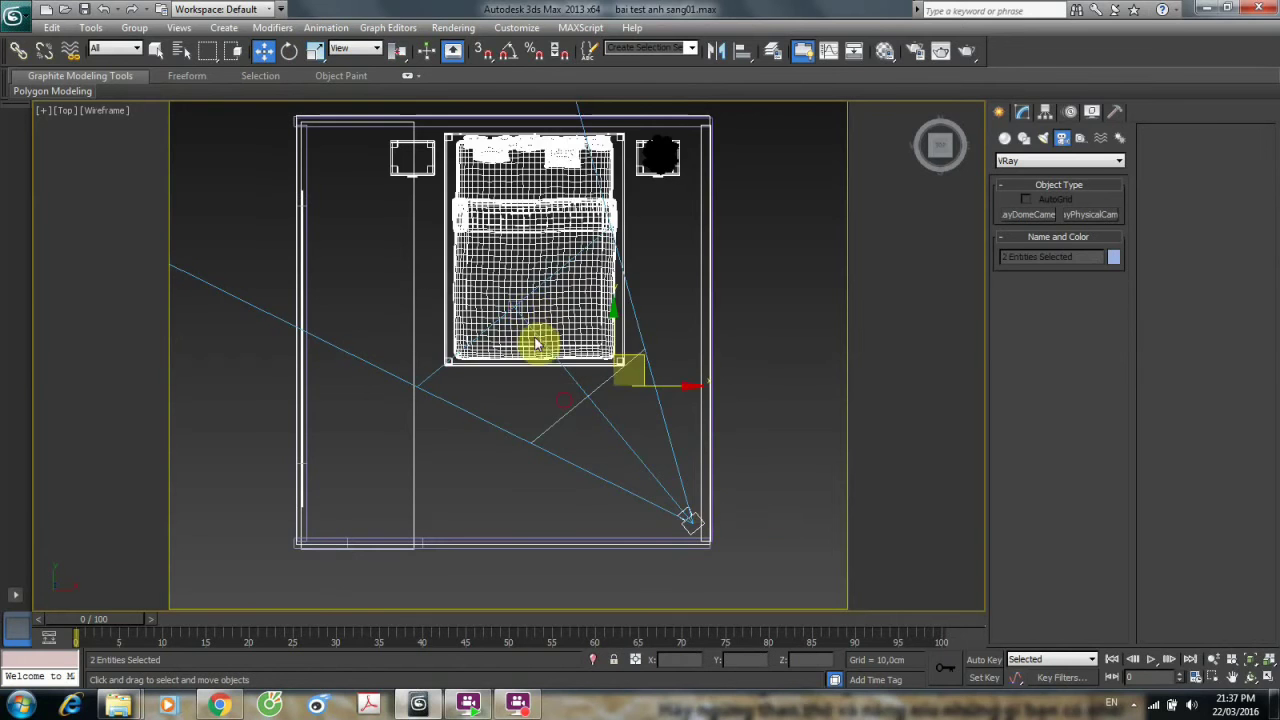
{"action": "left_click", "coordinate": [517, 306]}
{"action": "left_click", "coordinate": [521, 316]}
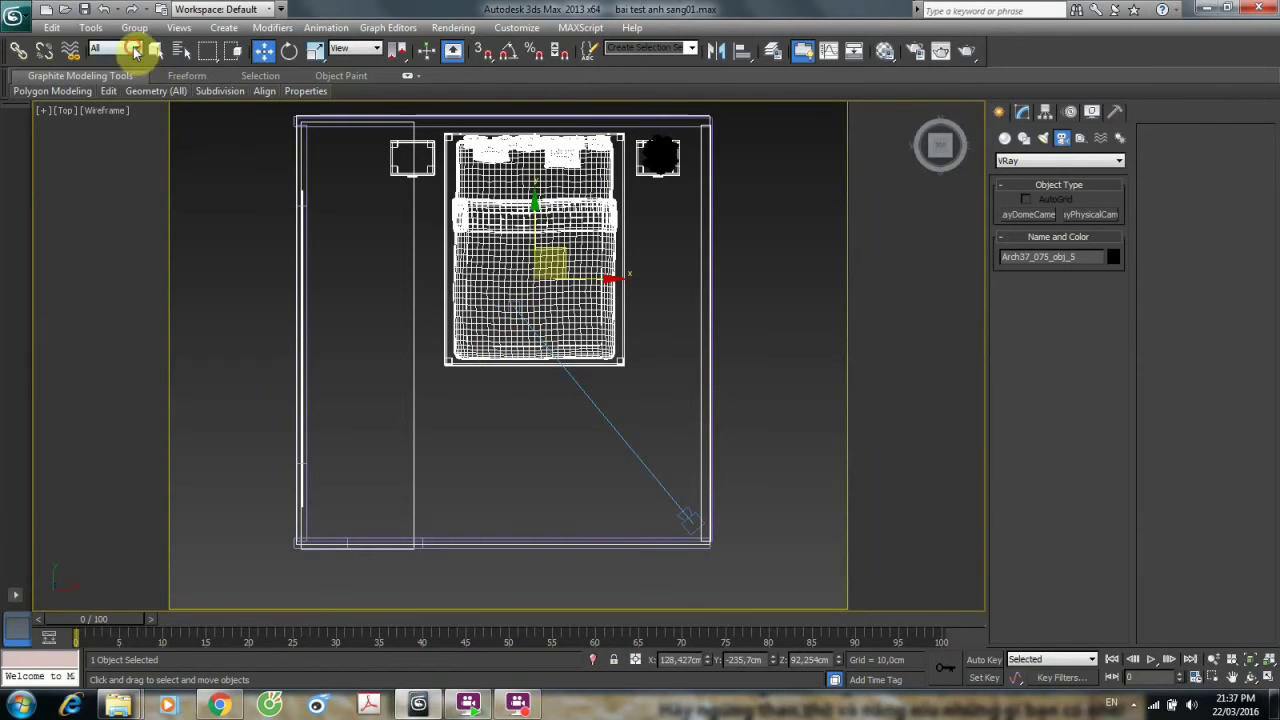
{"action": "left_click", "coordinate": [135, 50]}
{"action": "left_click", "coordinate": [108, 110]}
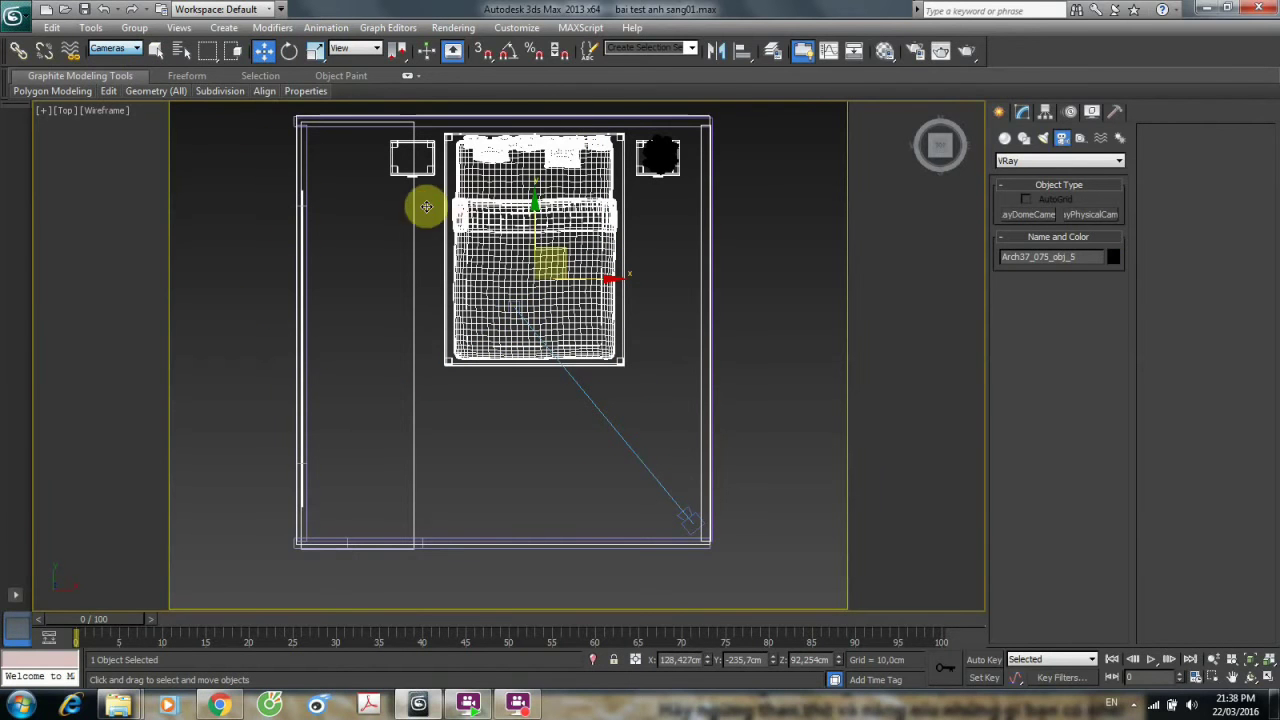
Select the camera with its target, raise both about 180.7 cm in Front view, and show the shaded camera view.
{"action": "left_click_drag", "start_coordinate": [426, 206], "coordinate": [778, 545]}
{"action": "left_click_drag", "start_coordinate": [810, 610], "coordinate": [810, 610]}
{"action": "key", "text": "f"}
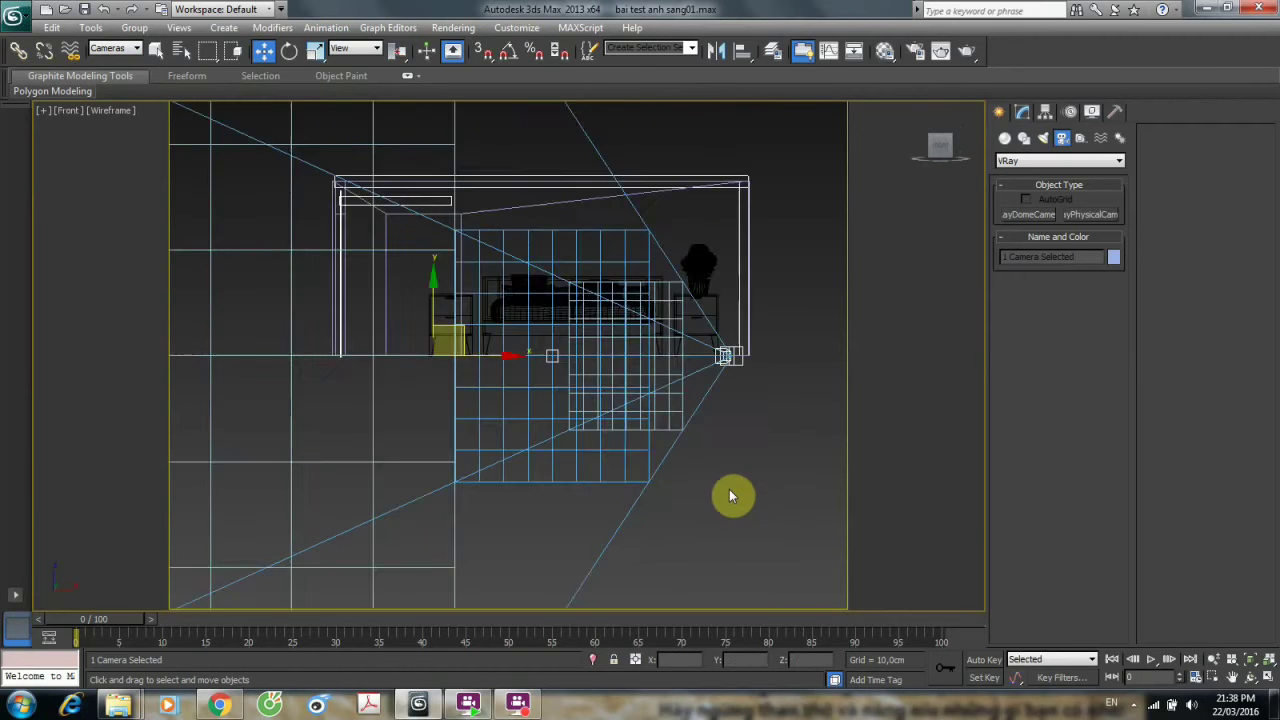
{"action": "key", "text": "z"}
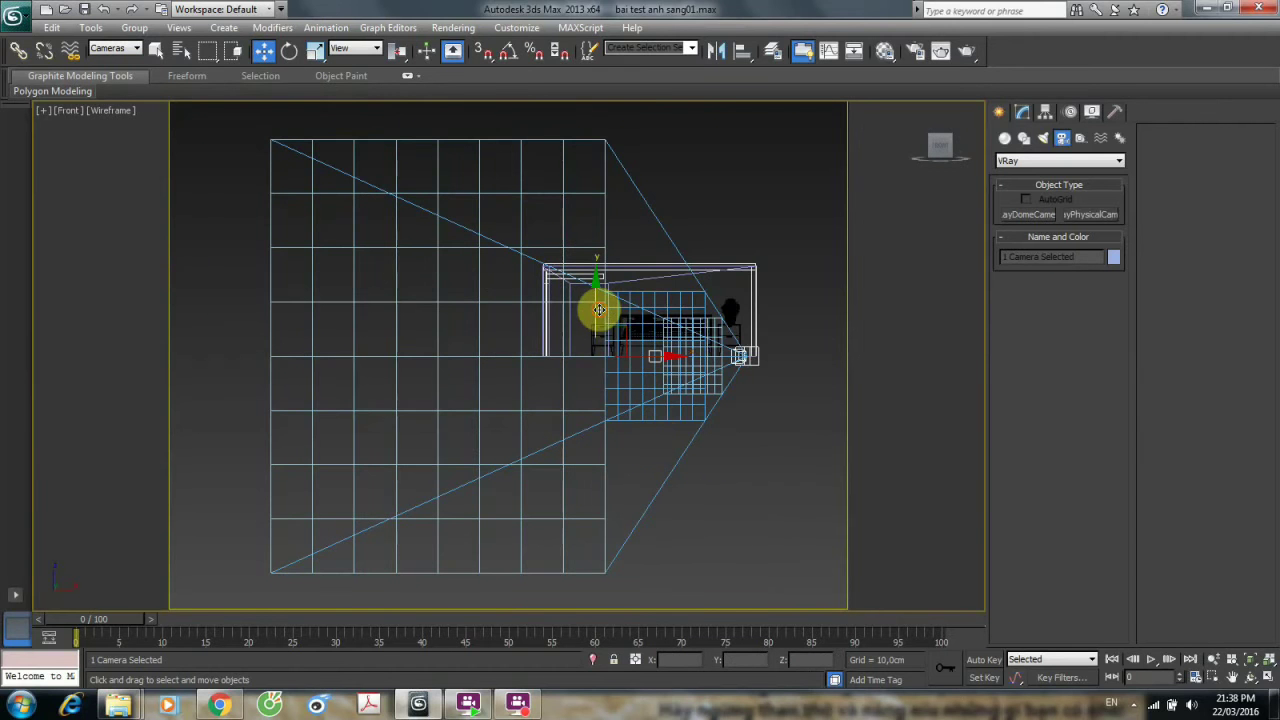
{"action": "left_click_drag", "start_coordinate": [597, 306], "coordinate": [597, 257]}
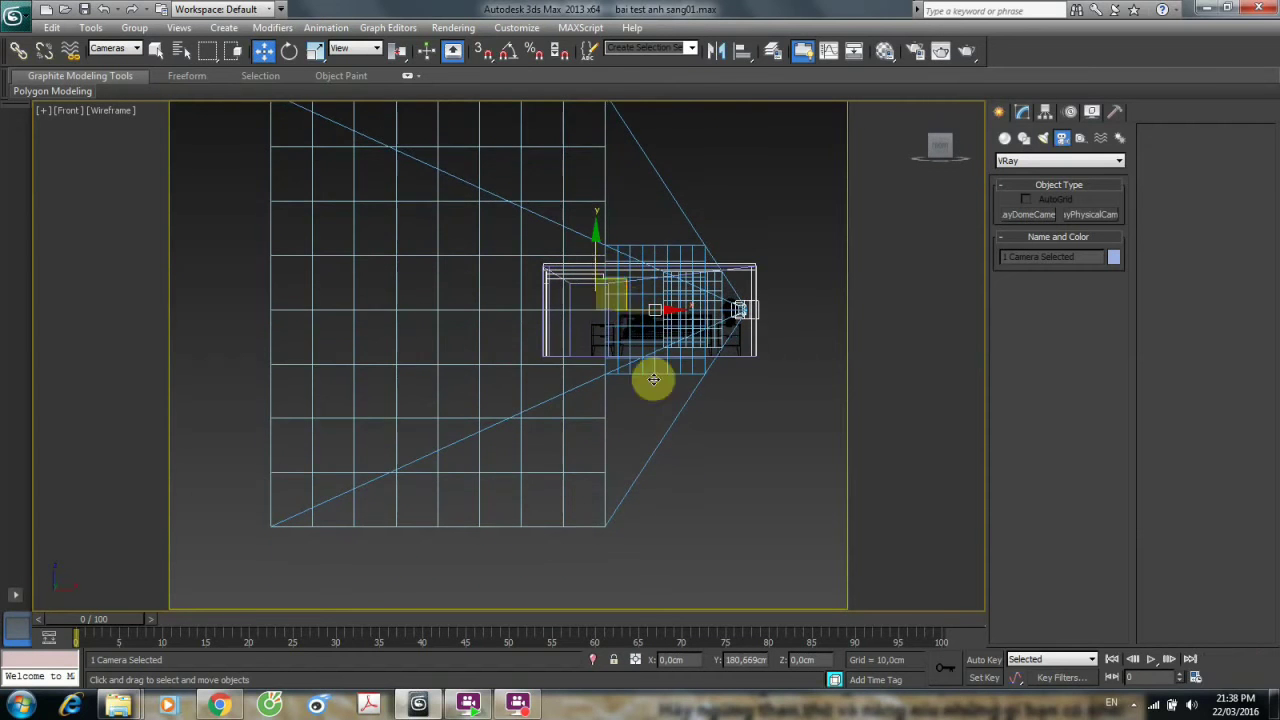
{"action": "key", "text": "c"}
{"action": "key", "text": "F3"}
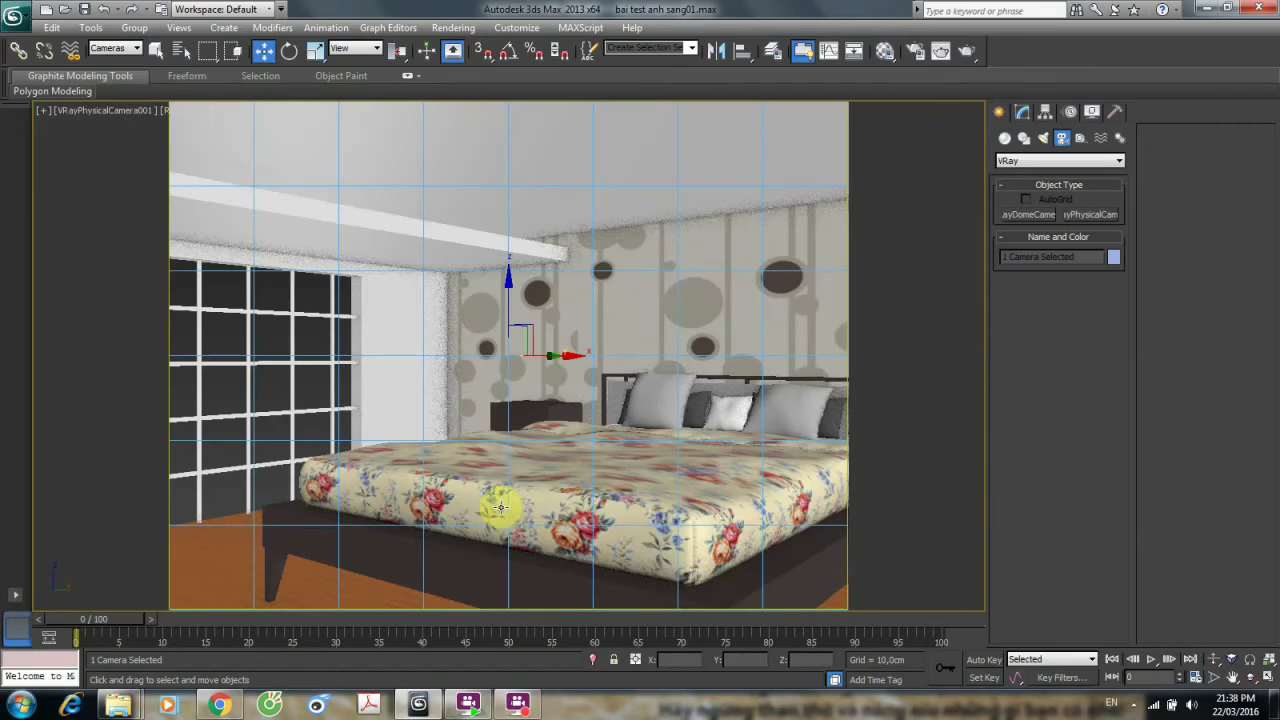
{"action": "left_click", "coordinate": [274, 389]}
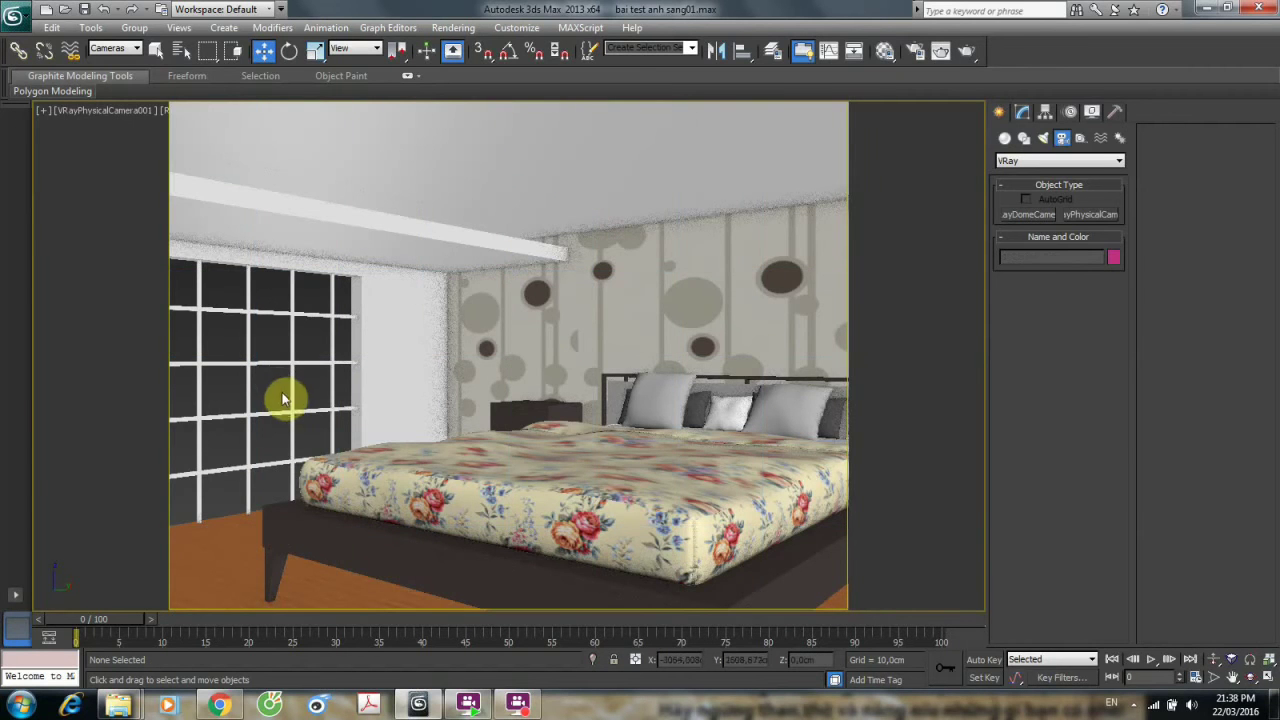
Select the VRay physical camera in wireframe Top view and set its shutter speed to 70.
{"action": "key", "text": "t"}
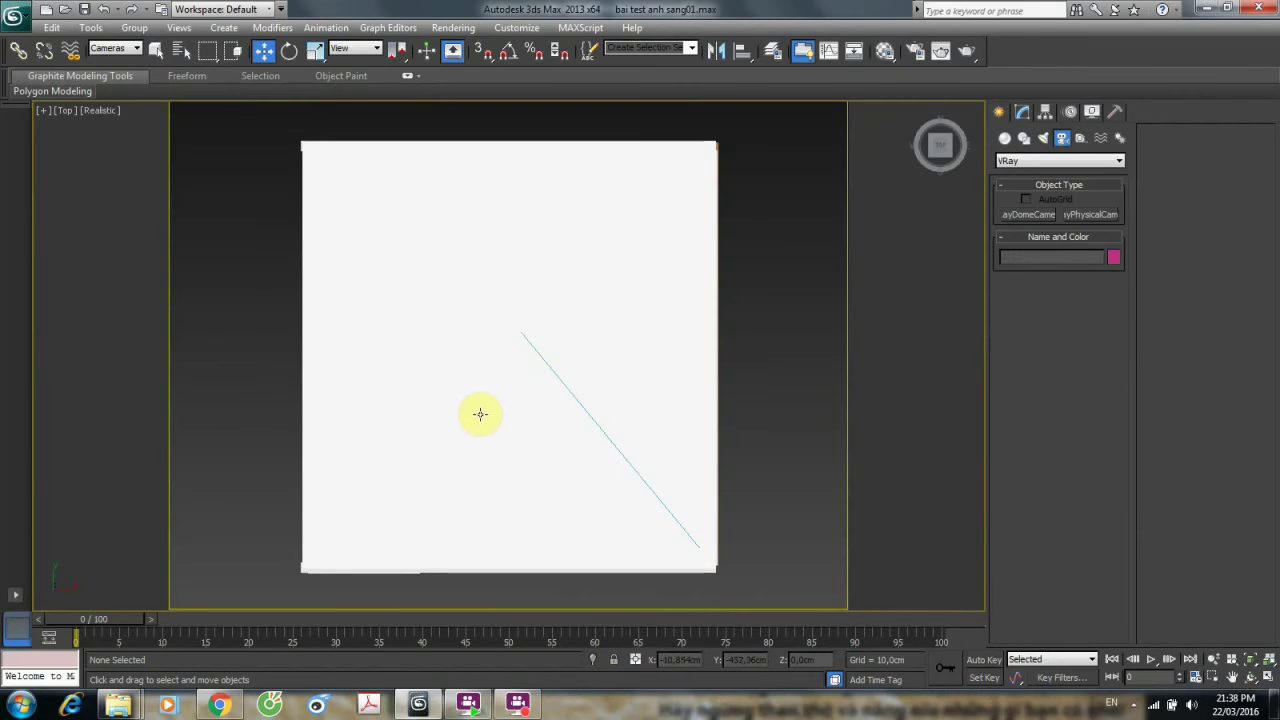
{"action": "key", "text": "F3"}
{"action": "middle_click_drag", "start_coordinate": [532, 418], "coordinate": [510, 386]}
{"action": "left_click_drag", "start_coordinate": [675, 510], "coordinate": [677, 509]}
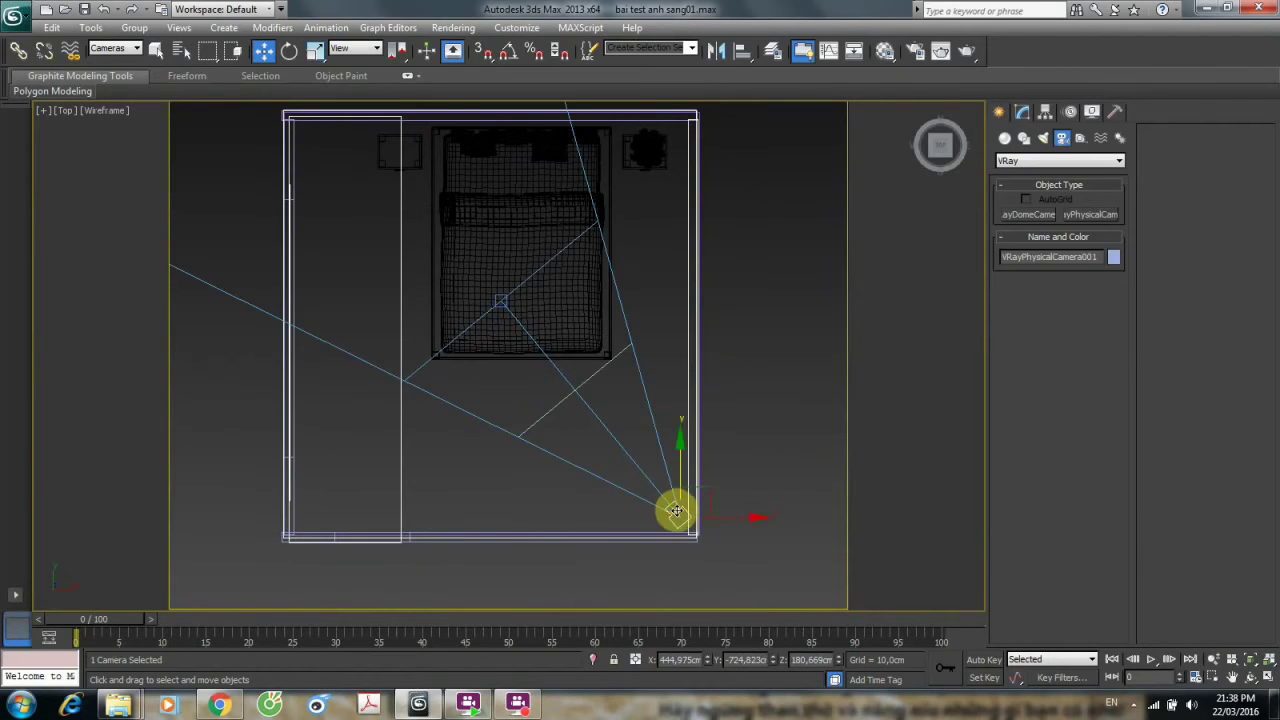
{"action": "left_click", "coordinate": [1023, 112]}
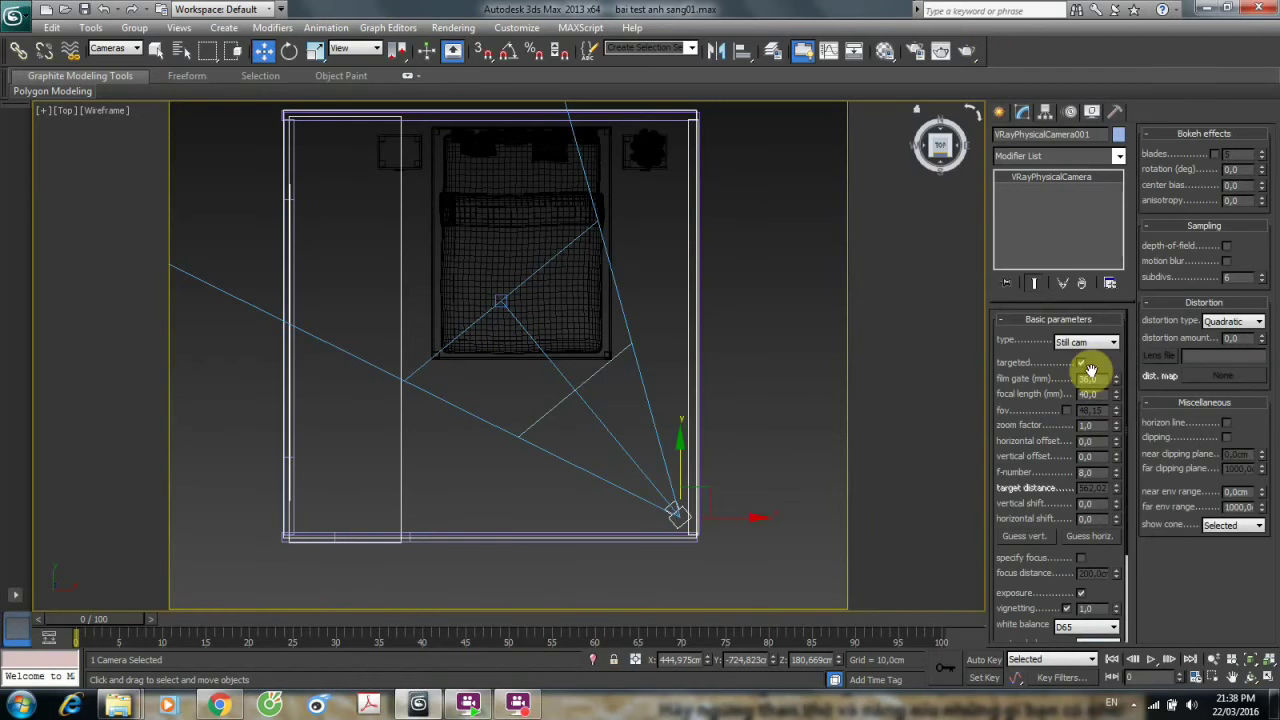
{"action": "scroll", "coordinate": [1090, 385], "scroll_direction": "down", "scroll_amount": 5}
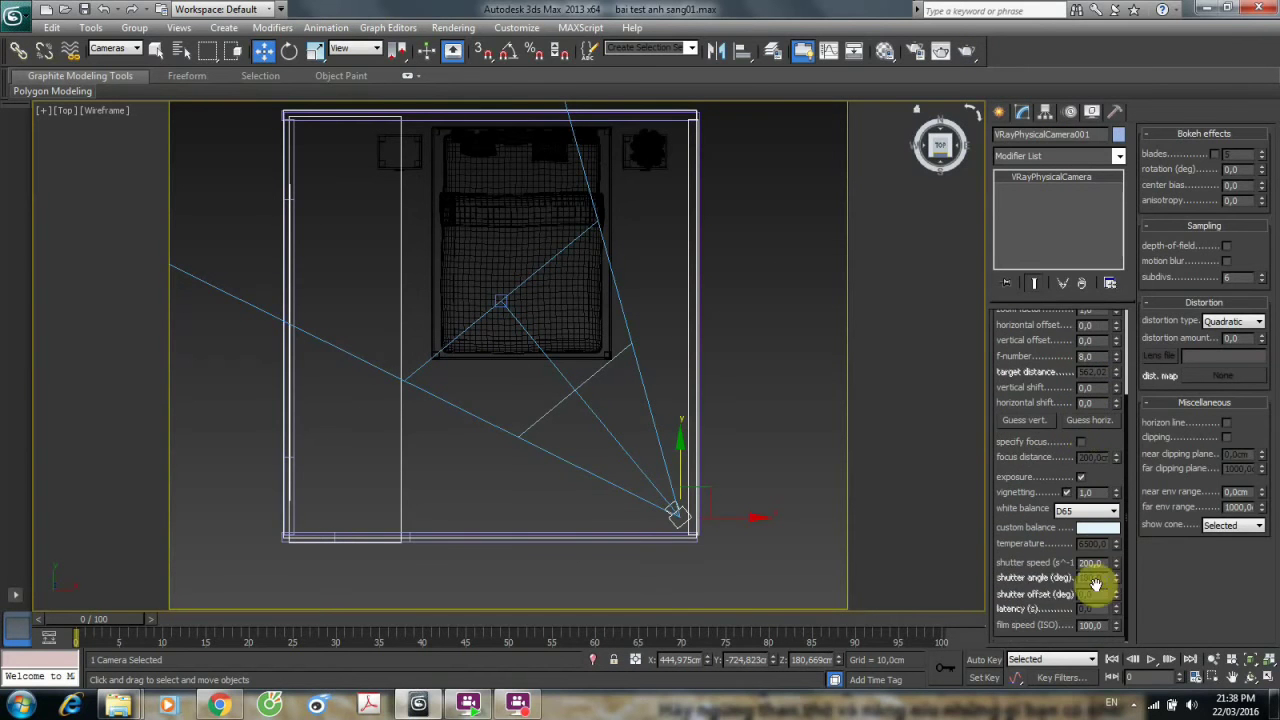
{"action": "left_click", "coordinate": [1092, 563]}
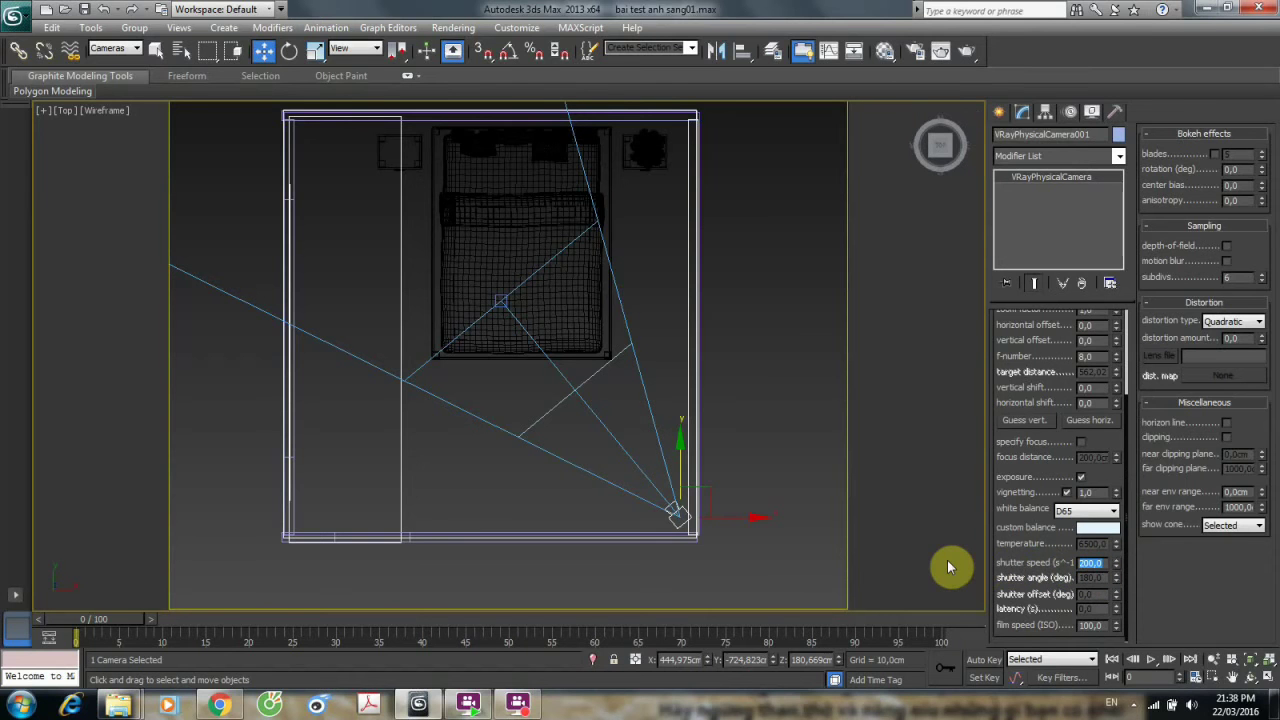
{"action": "type", "text": "70"}
{"action": "left_click", "coordinate": [1045, 552]}
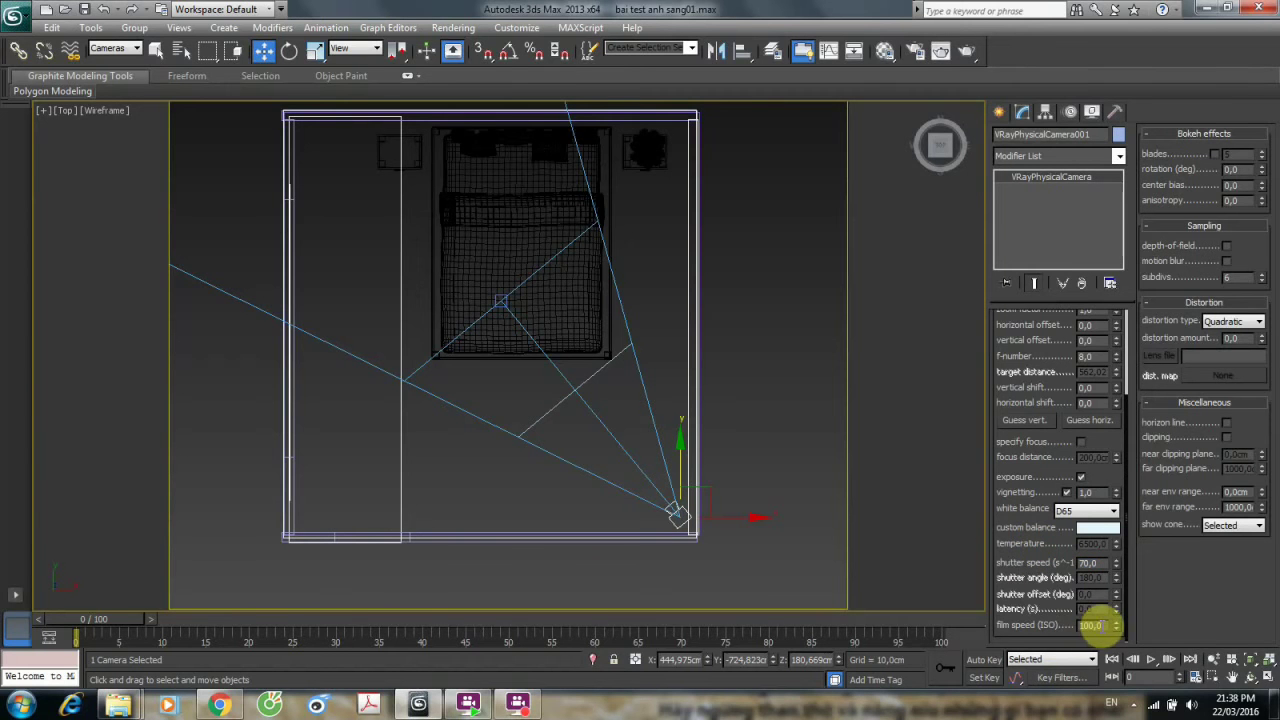
Set the camera's film speed (ISO) to 150 and its white balance to Neutral.
{"action": "double_click", "coordinate": [1094, 625]}
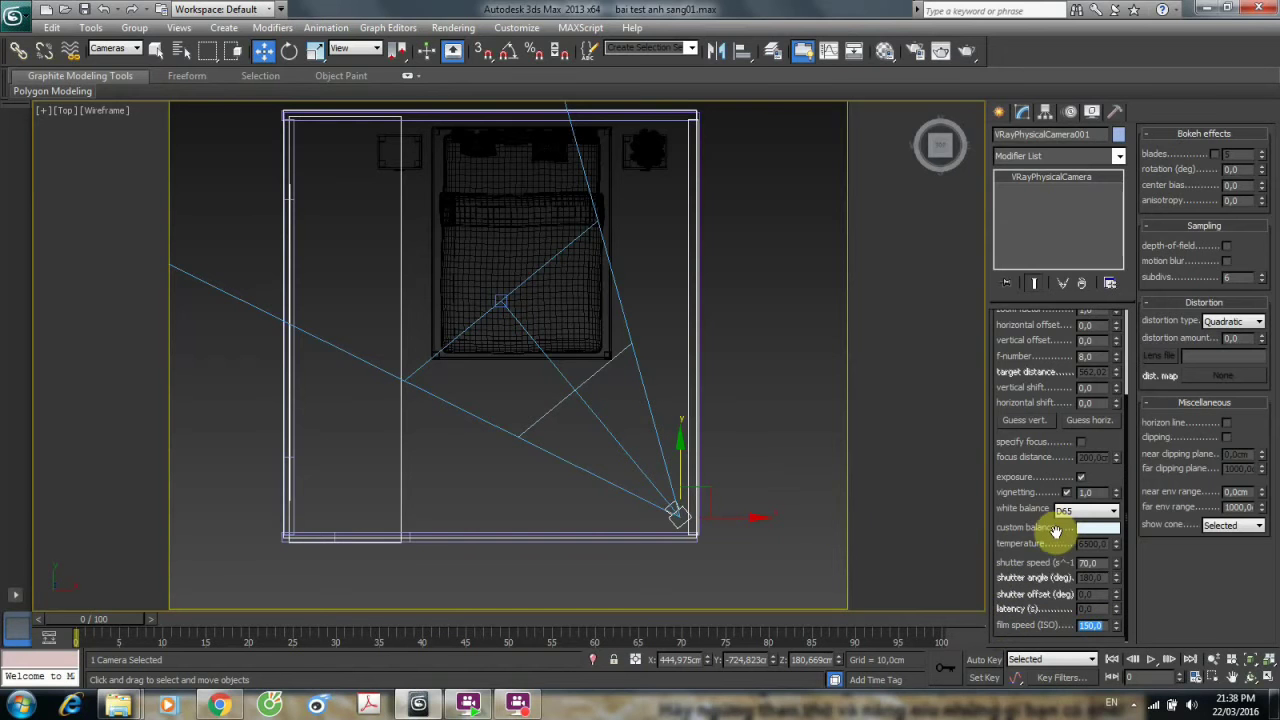
{"action": "left_click", "coordinate": [1085, 512]}
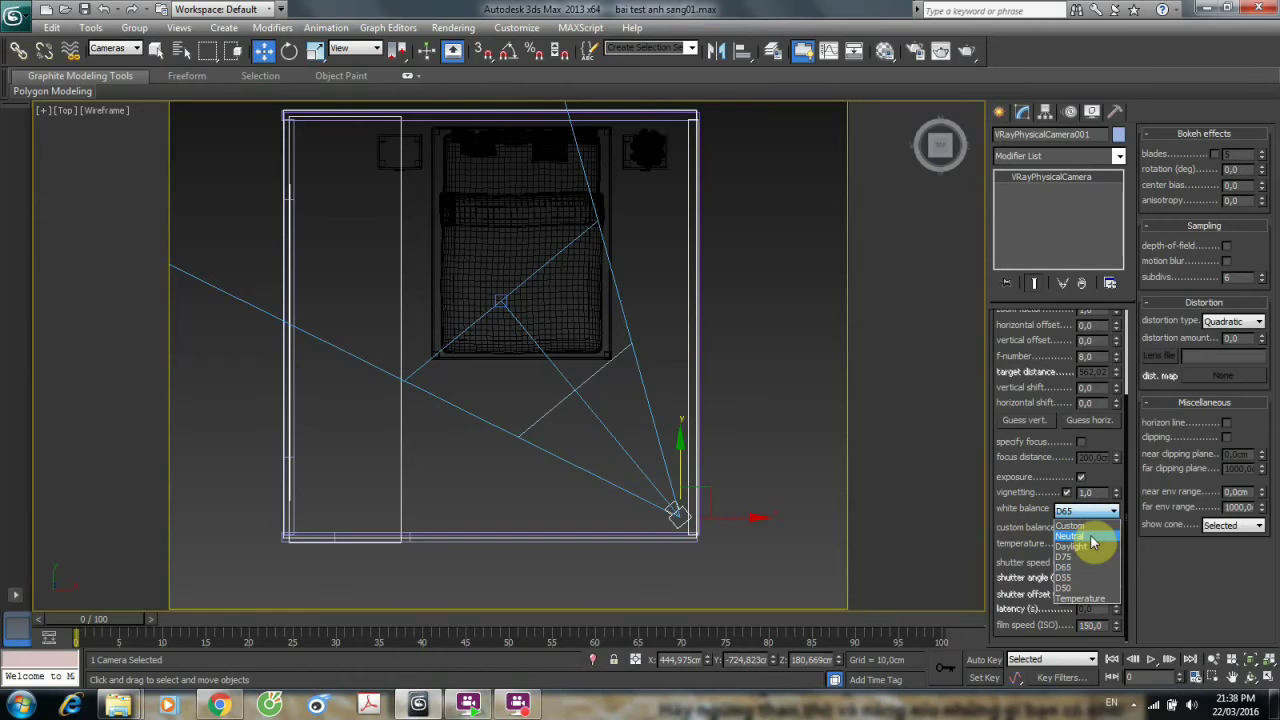
{"action": "left_click", "coordinate": [1070, 536]}
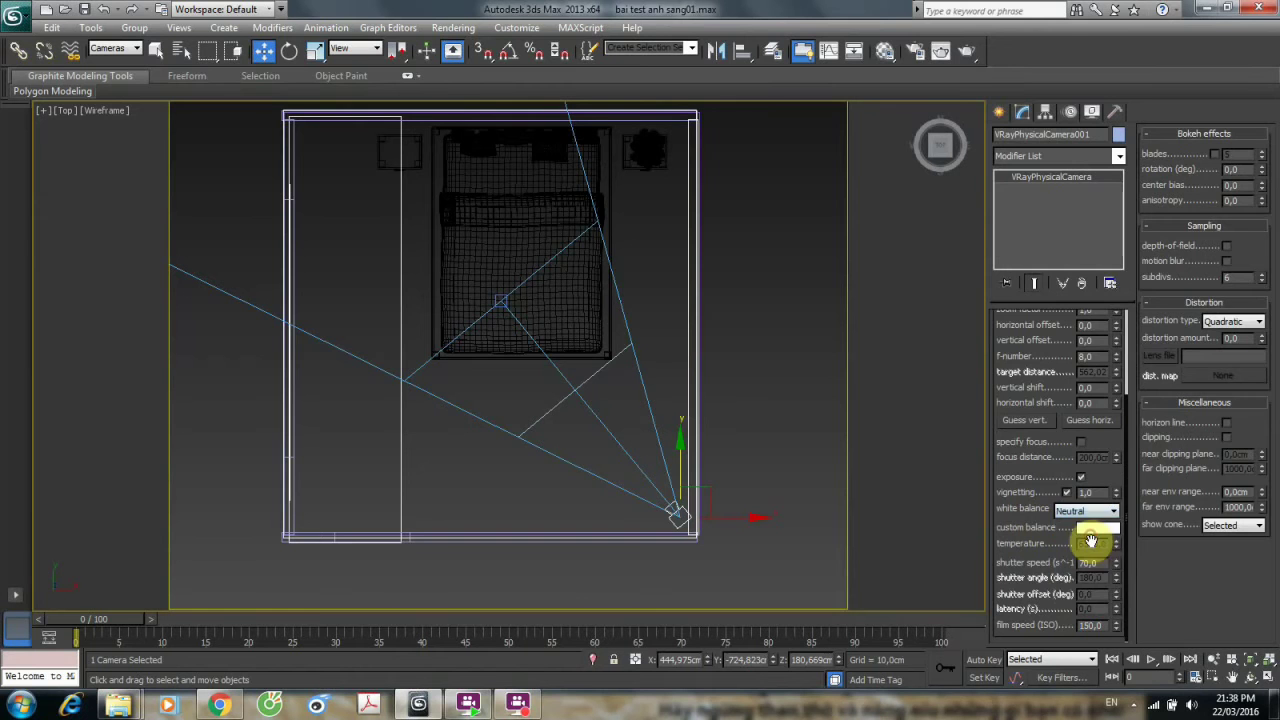
{"action": "left_click", "coordinate": [771, 399]}
{"action": "left_click", "coordinate": [670, 515]}
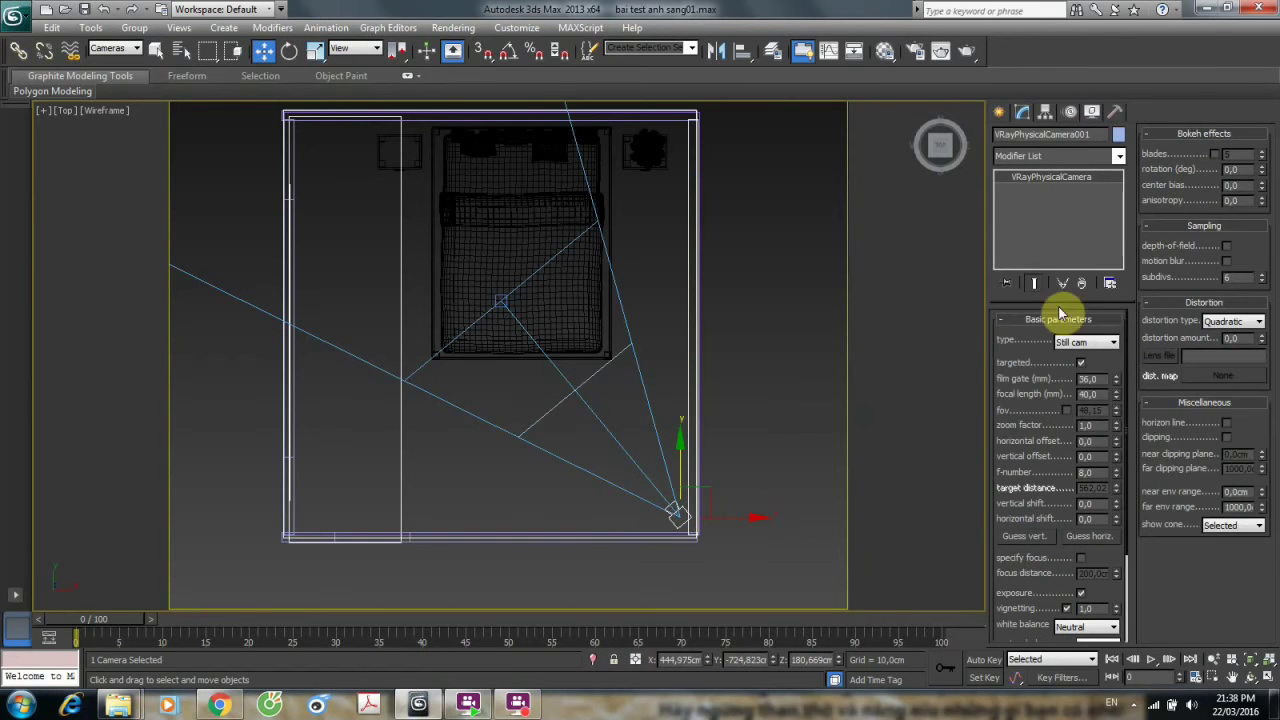
Check the room's framing through the VRay physical camera, toggling the safe frame and showing the view shaded.
{"action": "middle_click_drag", "start_coordinate": [640, 371], "coordinate": [674, 368]}
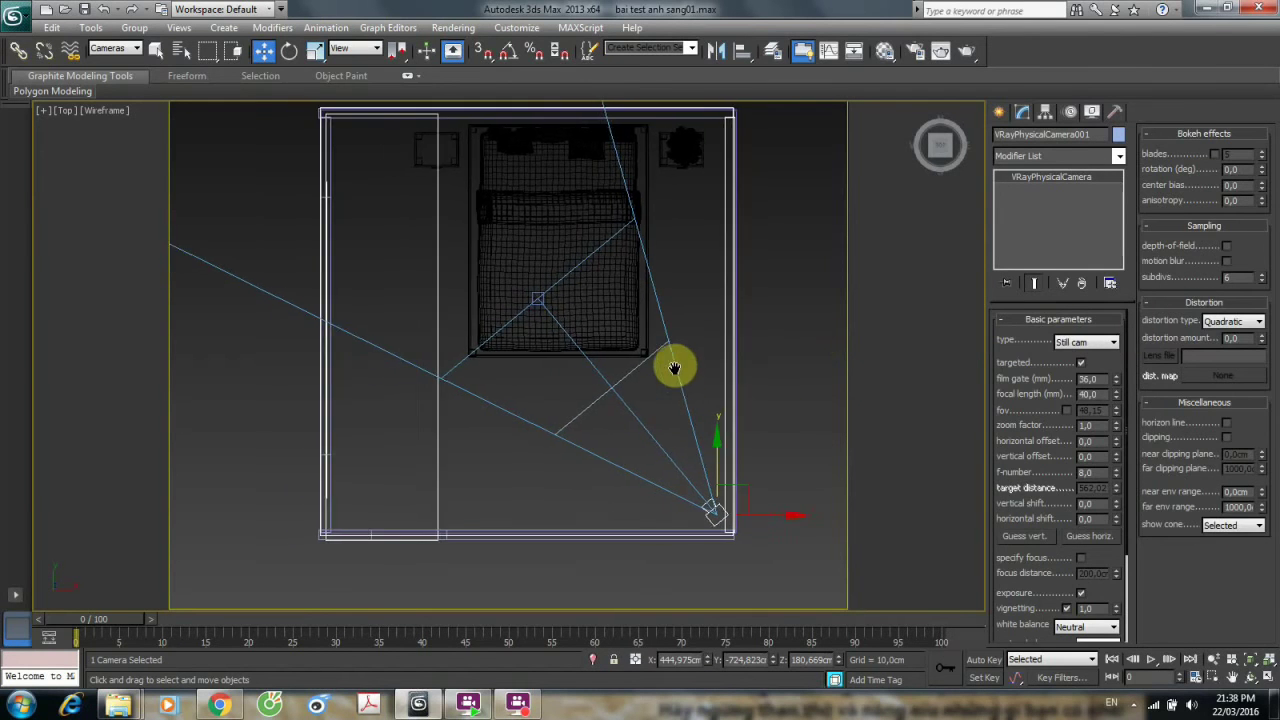
{"action": "key", "text": "c"}
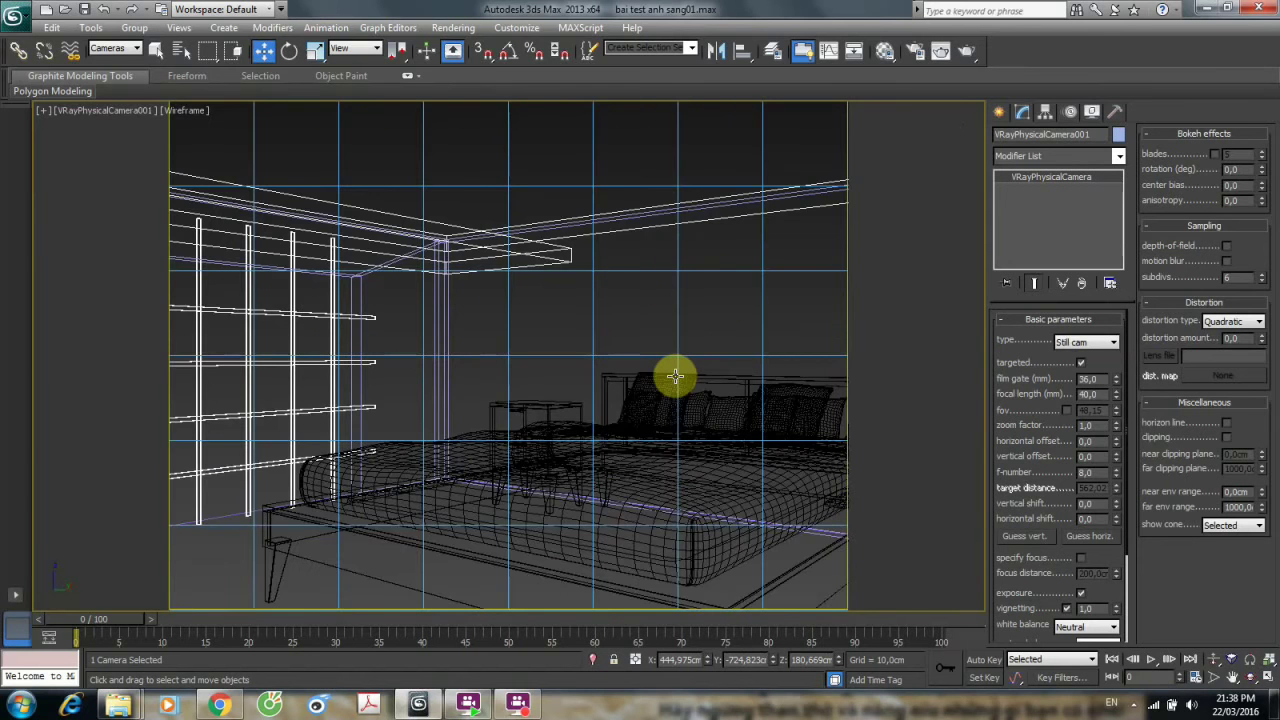
{"action": "key", "text": "shift+f"}
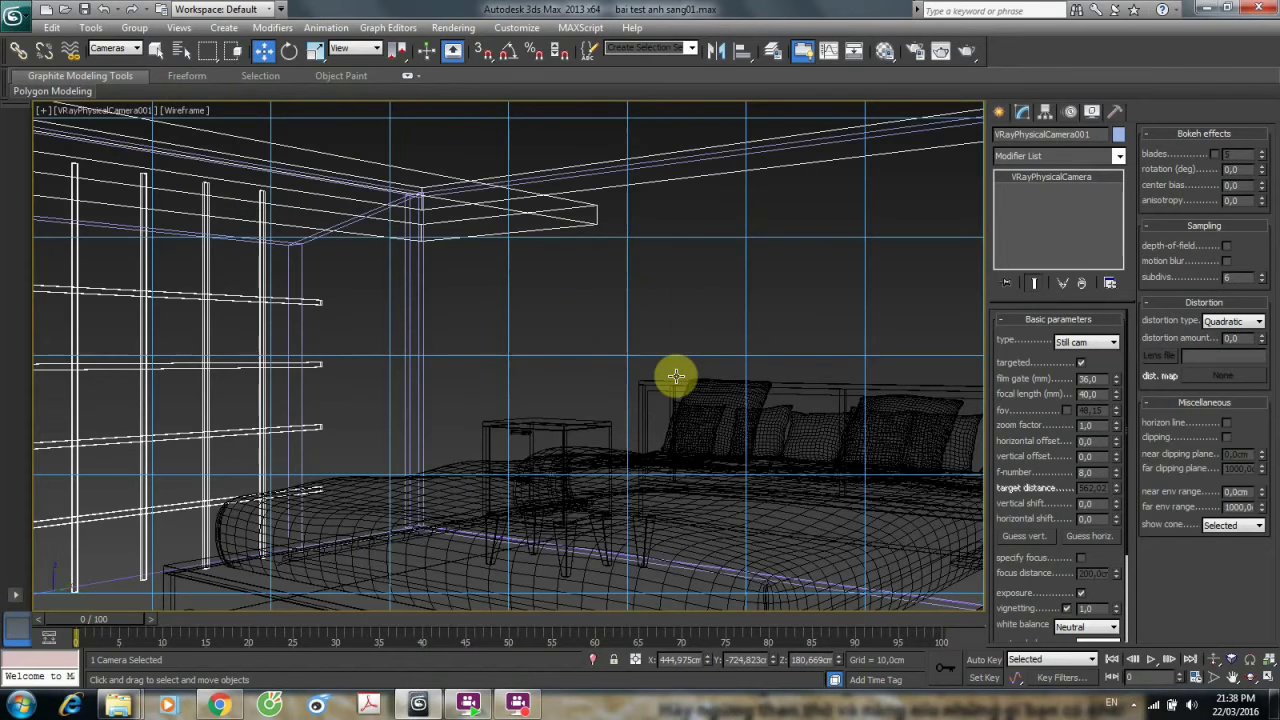
{"action": "key", "text": "shift+f"}
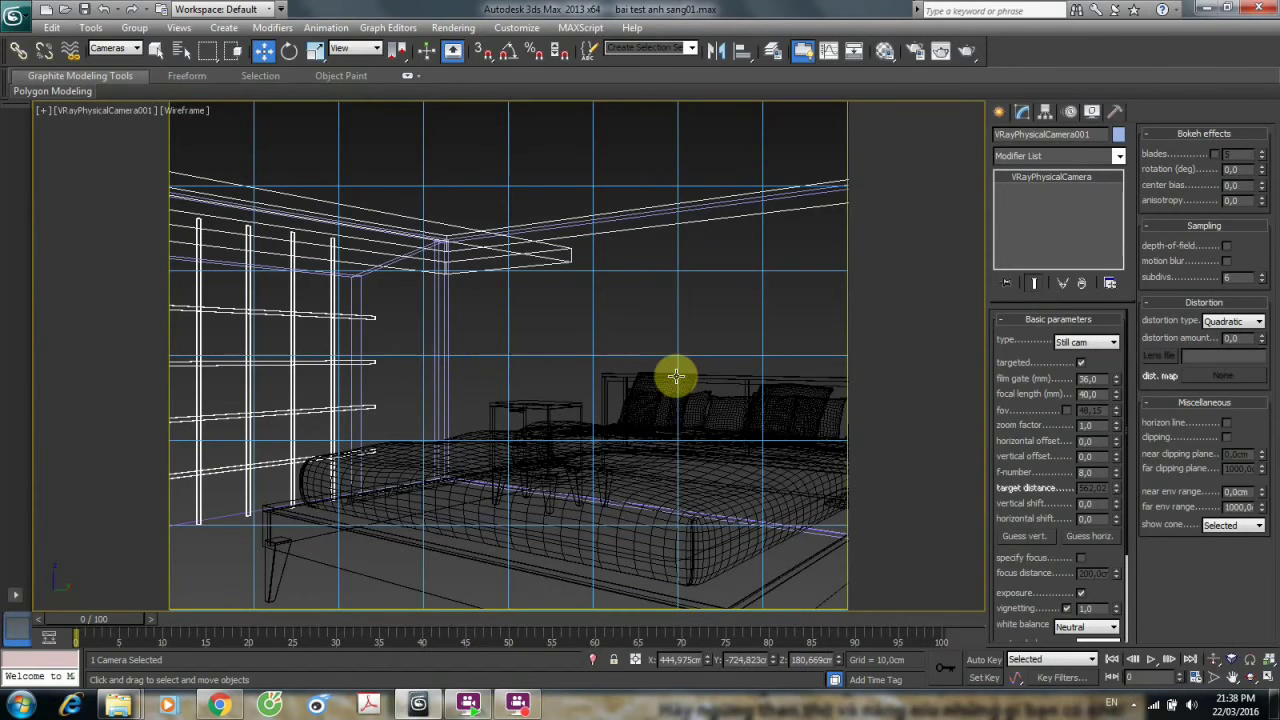
{"action": "key", "text": "F3"}
{"action": "left_click", "coordinate": [577, 371]}
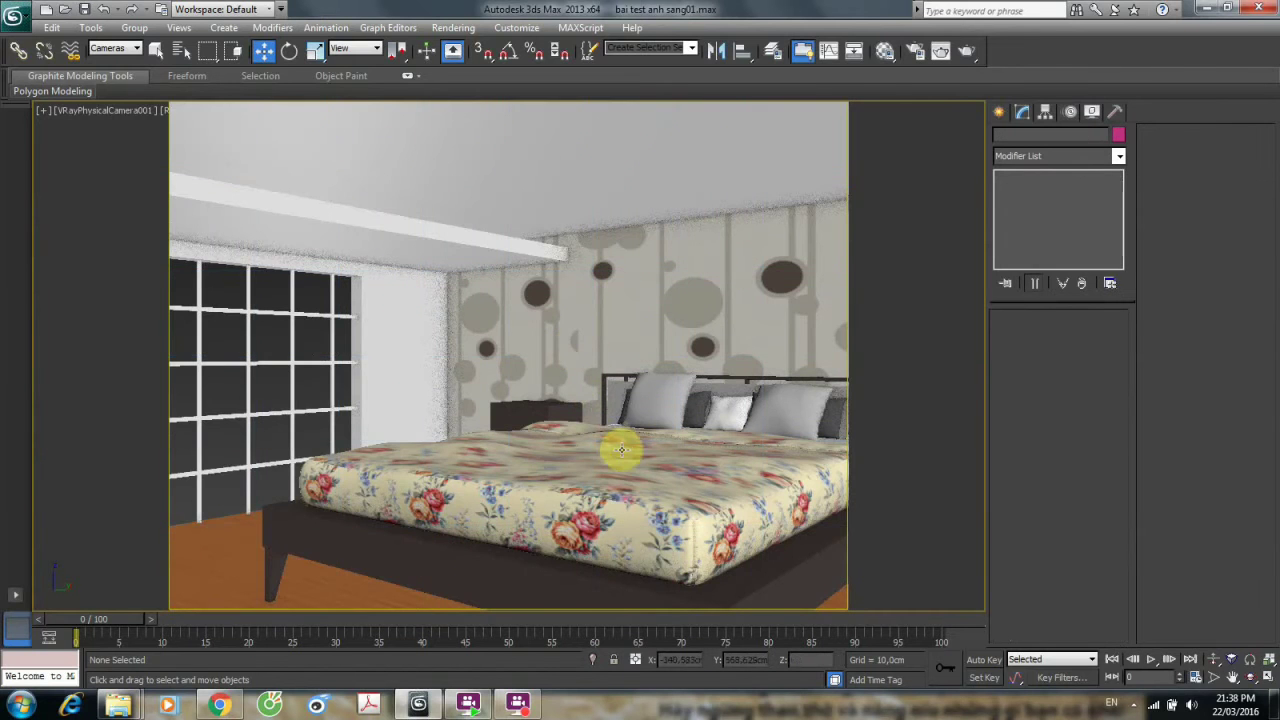
In wireframe Top view, create a VRaySun aimed from outside the window wall at the bed and add a VRaySky environment map.
{"action": "key", "text": "t"}
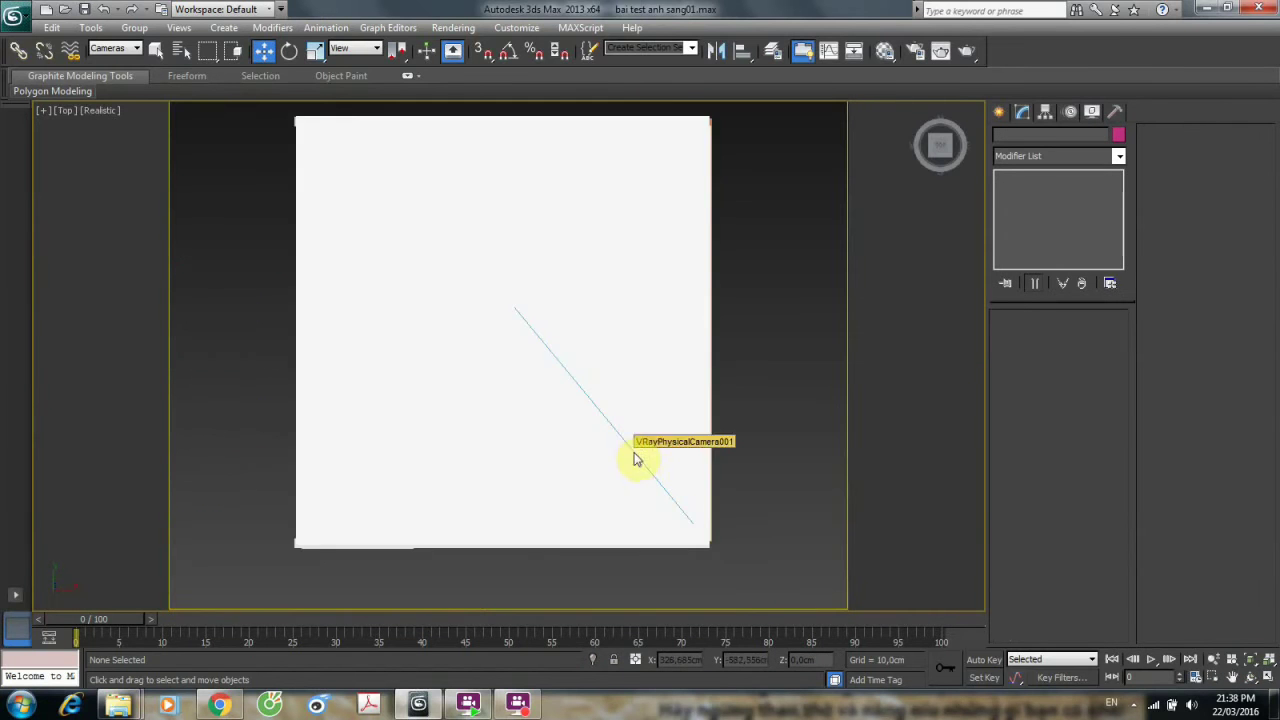
{"action": "key", "text": "F3"}
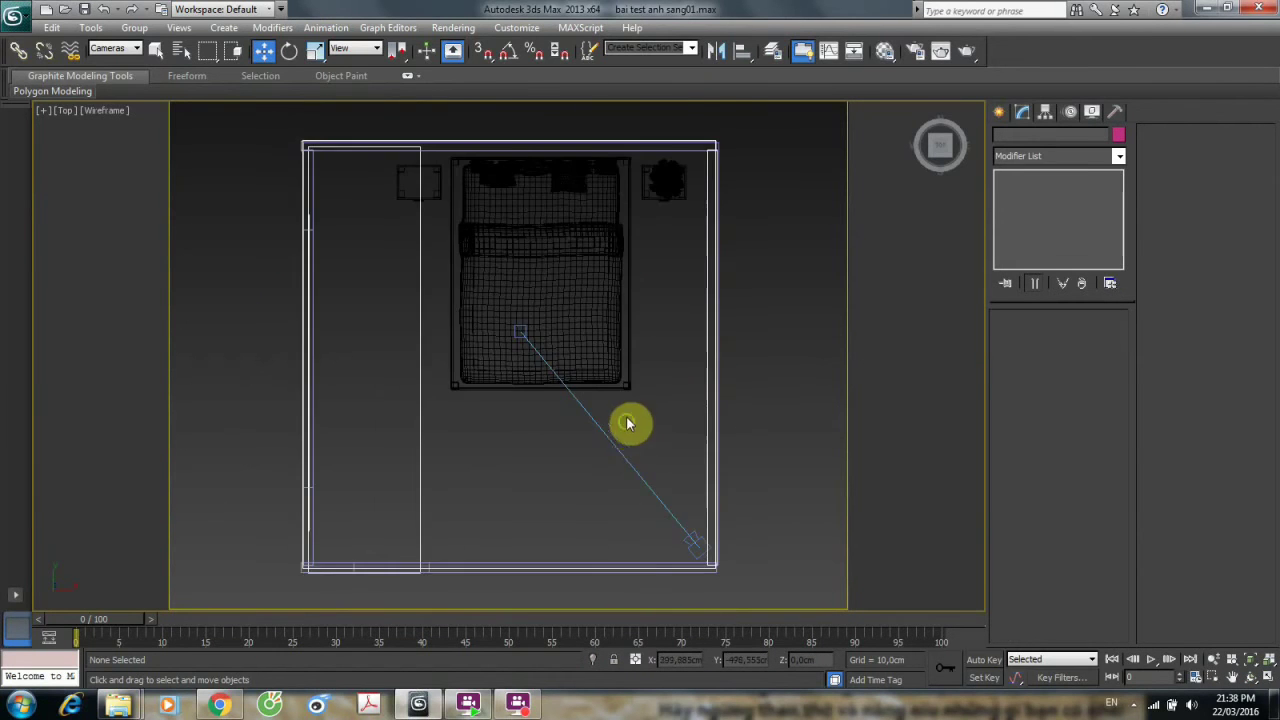
{"action": "middle_click_drag", "start_coordinate": [648, 395], "coordinate": [663, 360]}
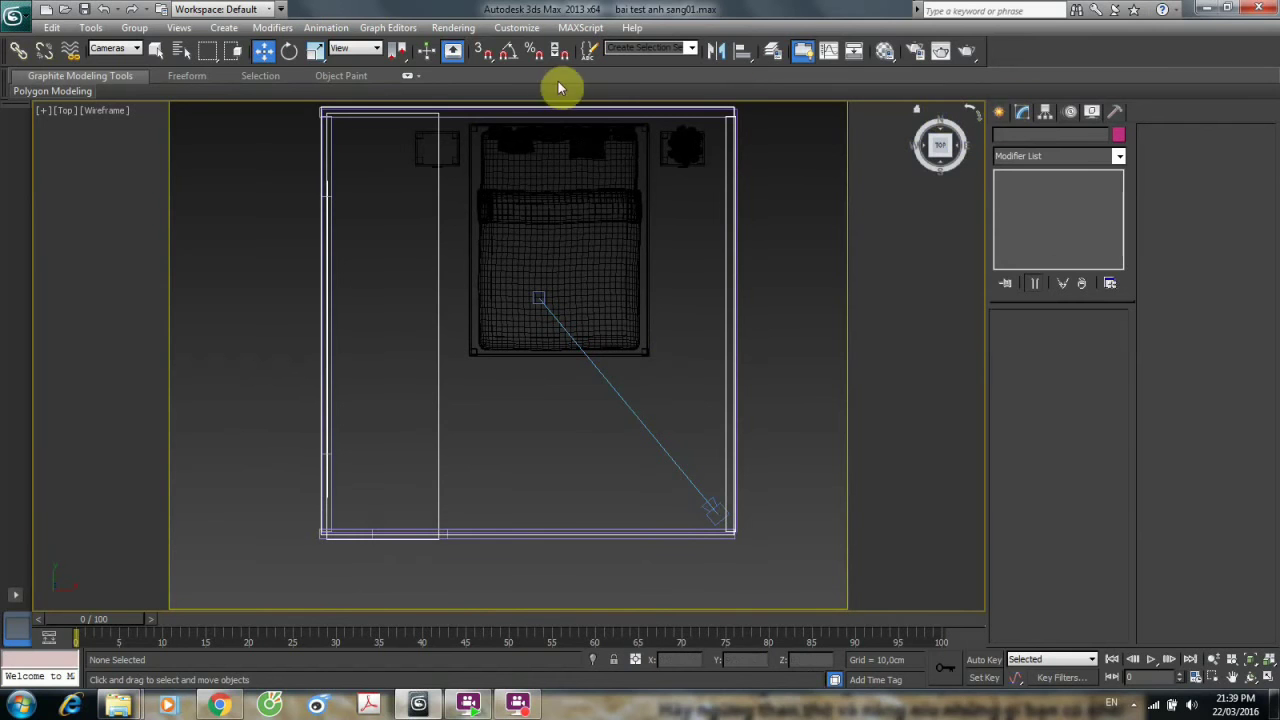
{"action": "left_click", "coordinate": [996, 115]}
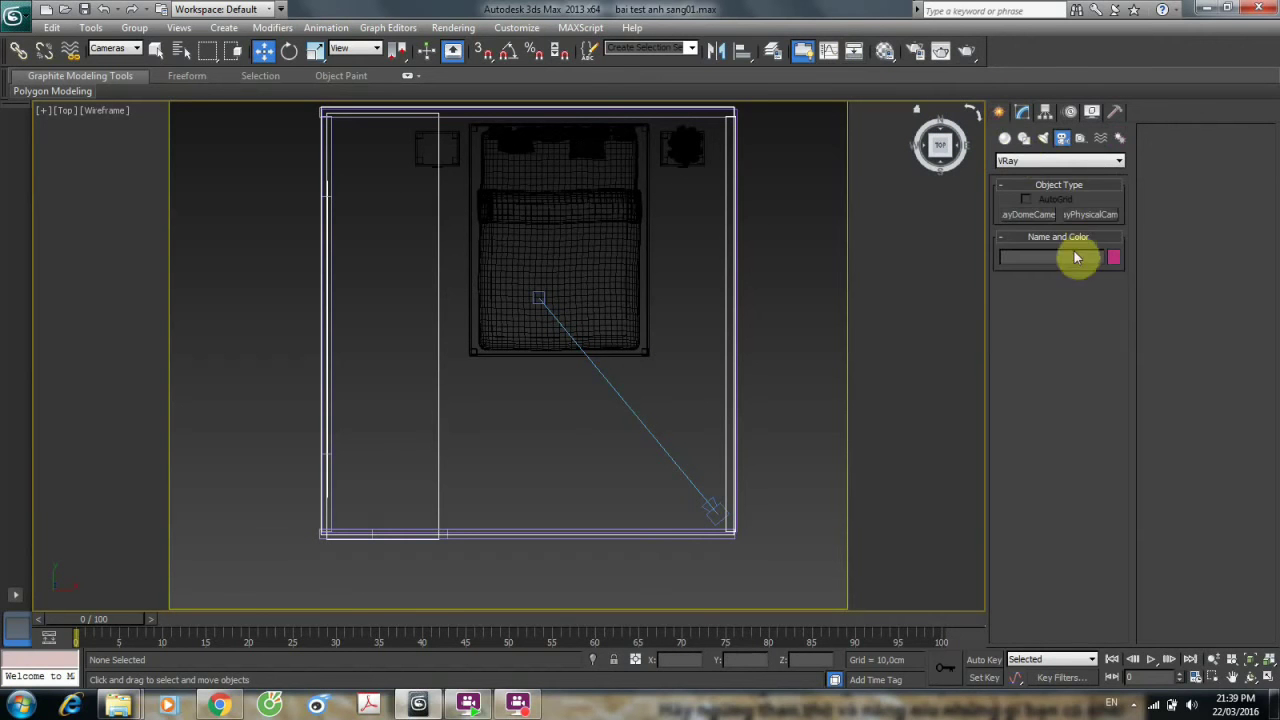
{"action": "left_click", "coordinate": [1045, 143]}
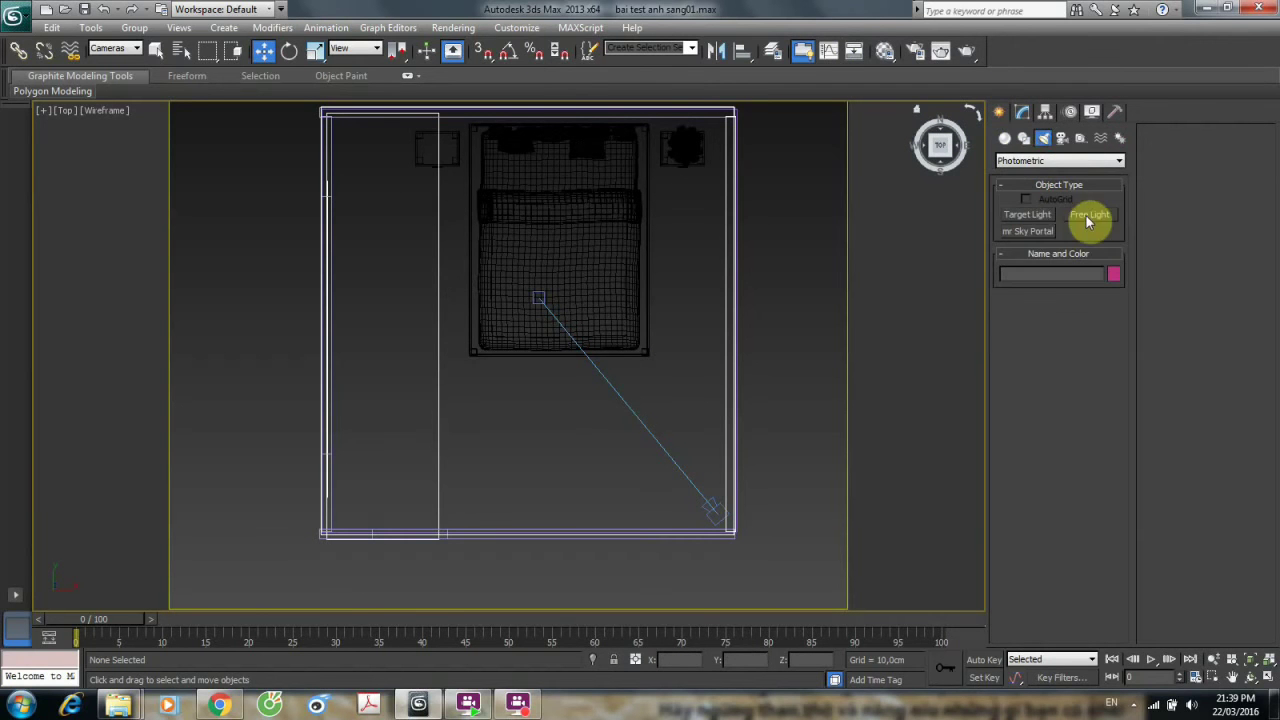
{"action": "left_click", "coordinate": [1033, 163]}
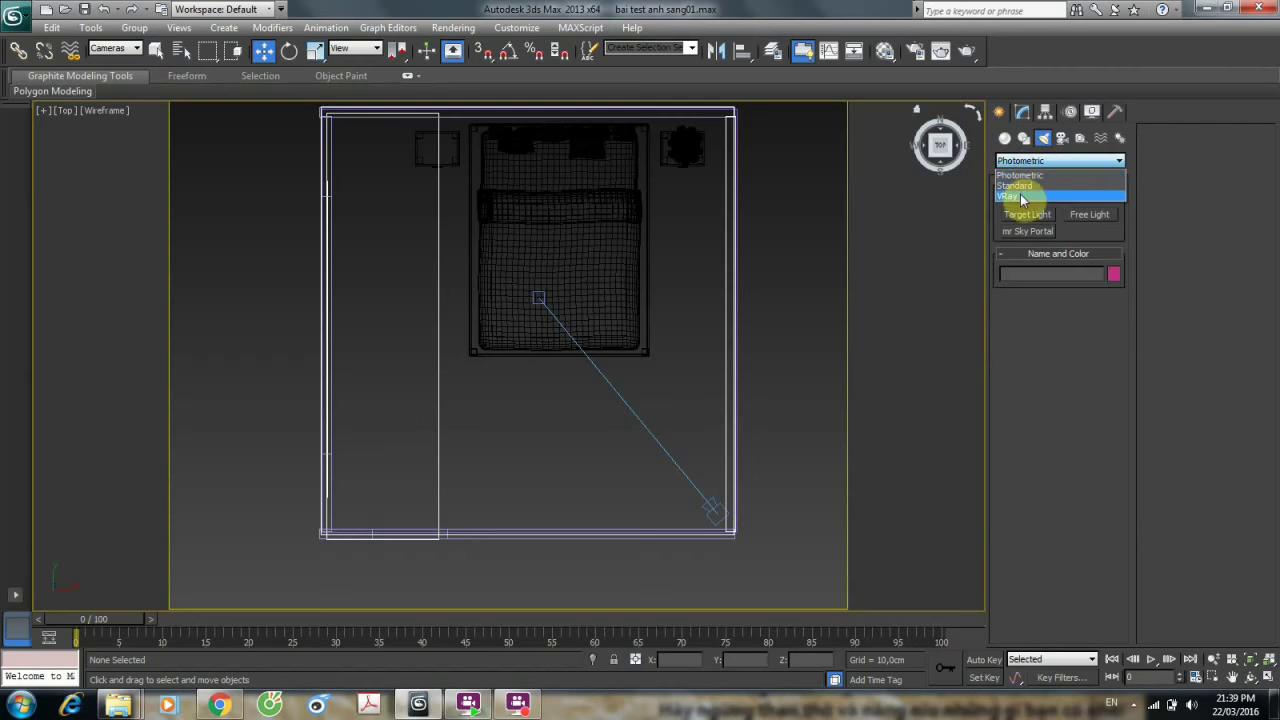
{"action": "left_click", "coordinate": [1021, 197]}
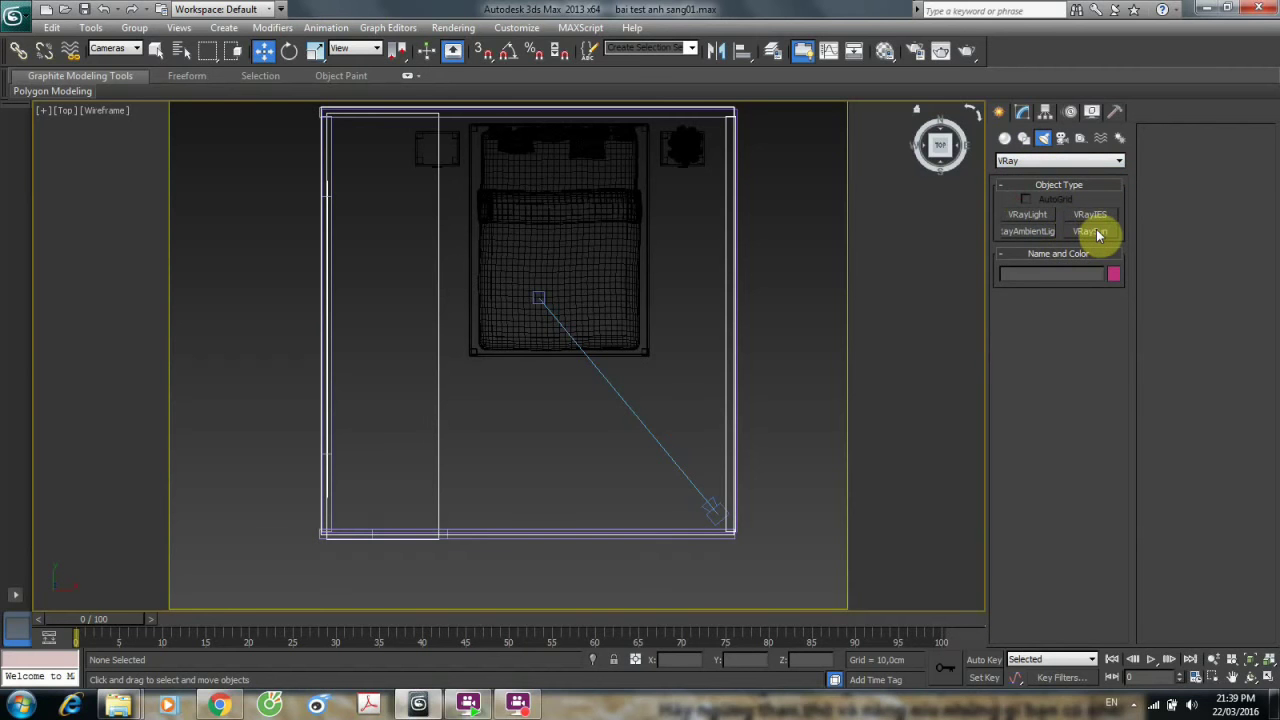
{"action": "left_click", "coordinate": [1097, 233]}
{"action": "middle_click_drag", "start_coordinate": [577, 349], "coordinate": [709, 314]}
{"action": "scroll", "coordinate": [520, 345], "scroll_direction": "down", "scroll_amount": 5}
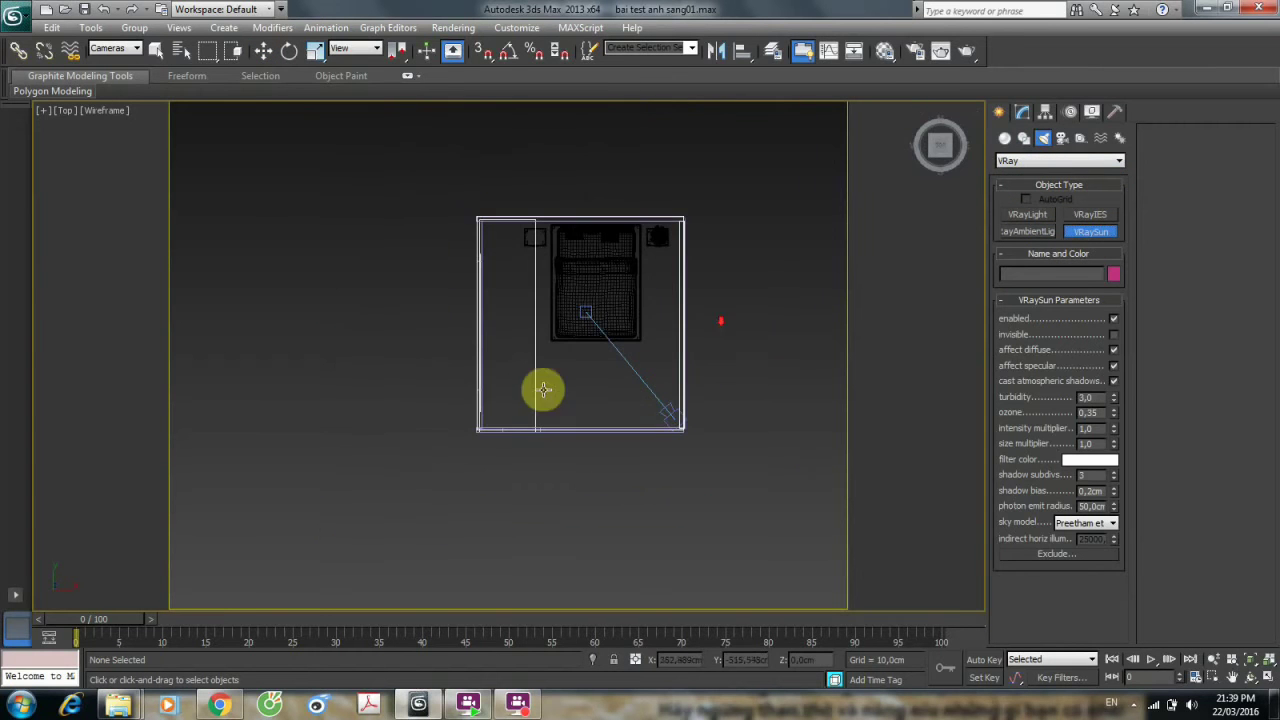
{"action": "left_click_drag", "start_coordinate": [266, 385], "coordinate": [564, 320]}
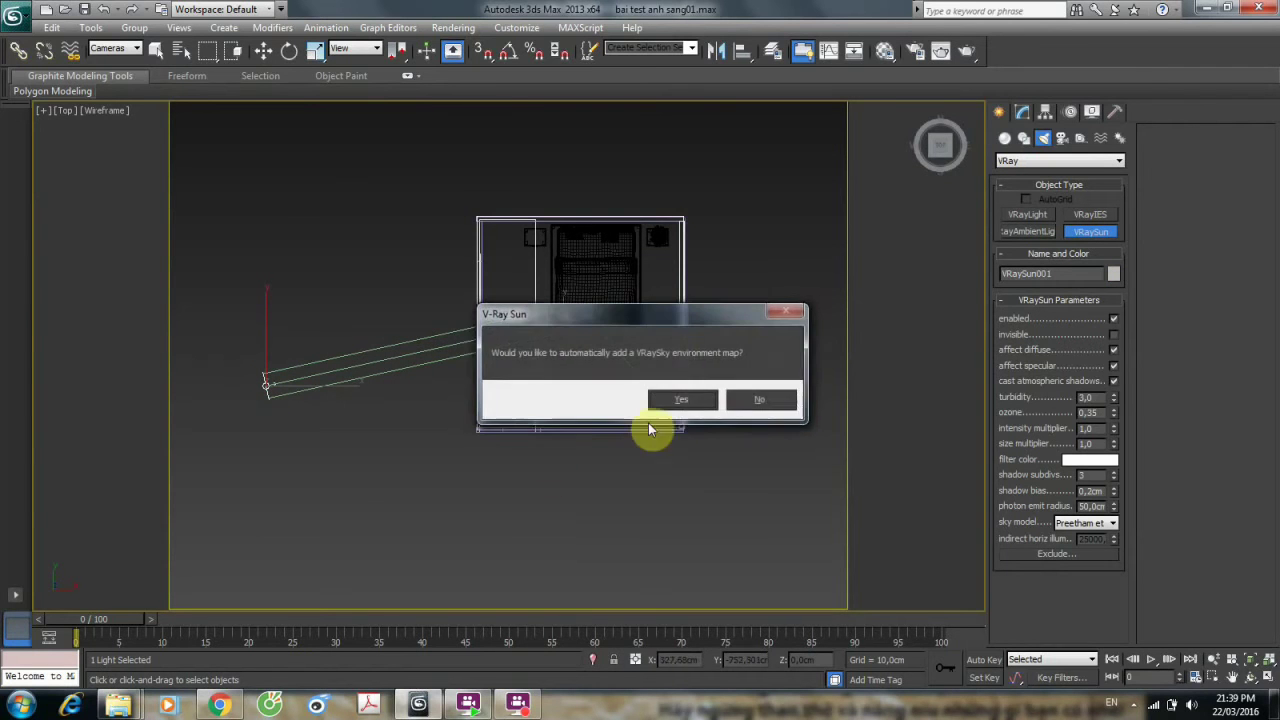
{"action": "left_click", "coordinate": [672, 401]}
{"action": "left_click", "coordinate": [722, 400]}
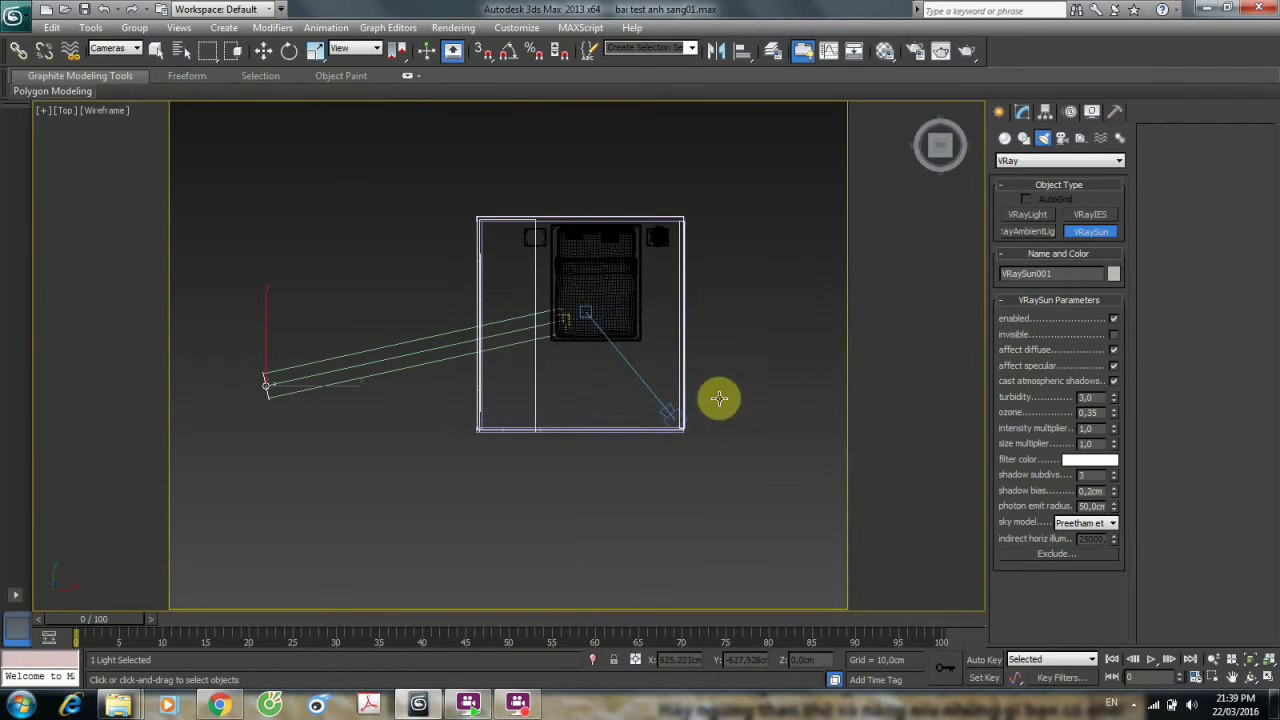
Raise the VRay sun about 538 cm in Front view, leaving its target at floor level.
{"action": "left_click", "coordinate": [263, 50]}
{"action": "key", "text": "f"}
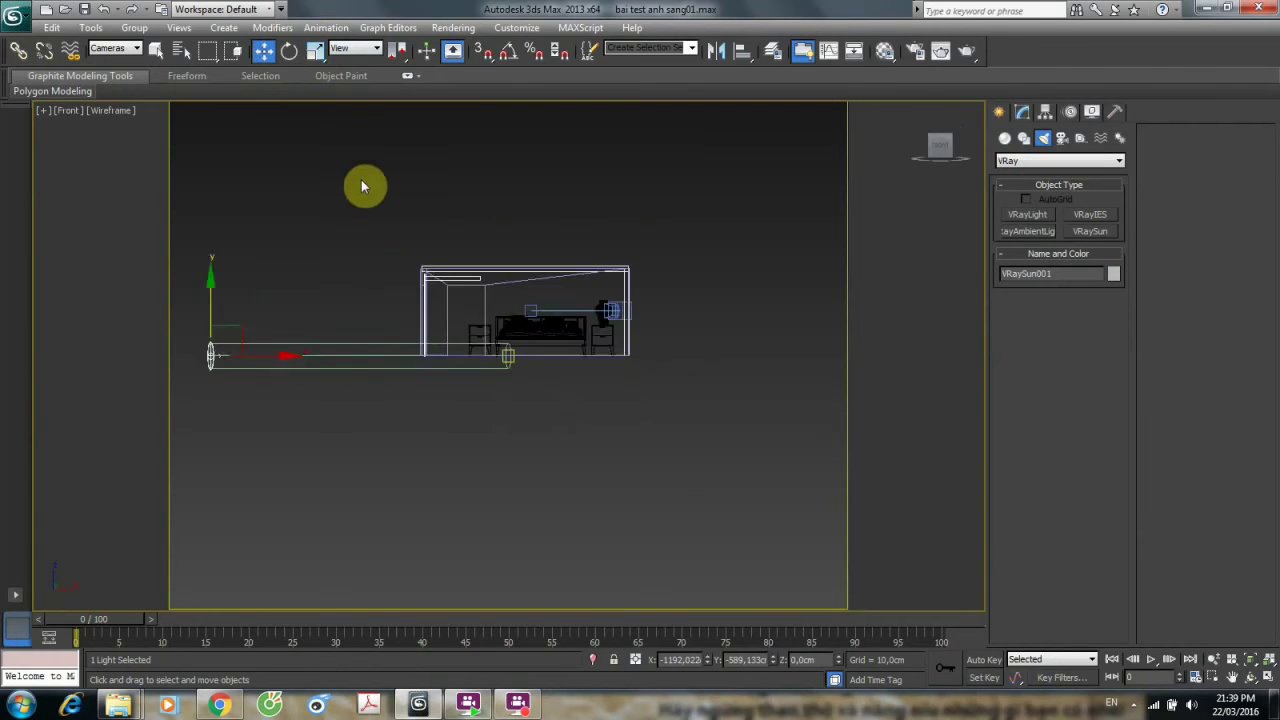
{"action": "scroll", "coordinate": [411, 257], "scroll_direction": "up", "scroll_amount": 5}
{"action": "scroll", "coordinate": [399, 286], "scroll_direction": "down", "scroll_amount": 4}
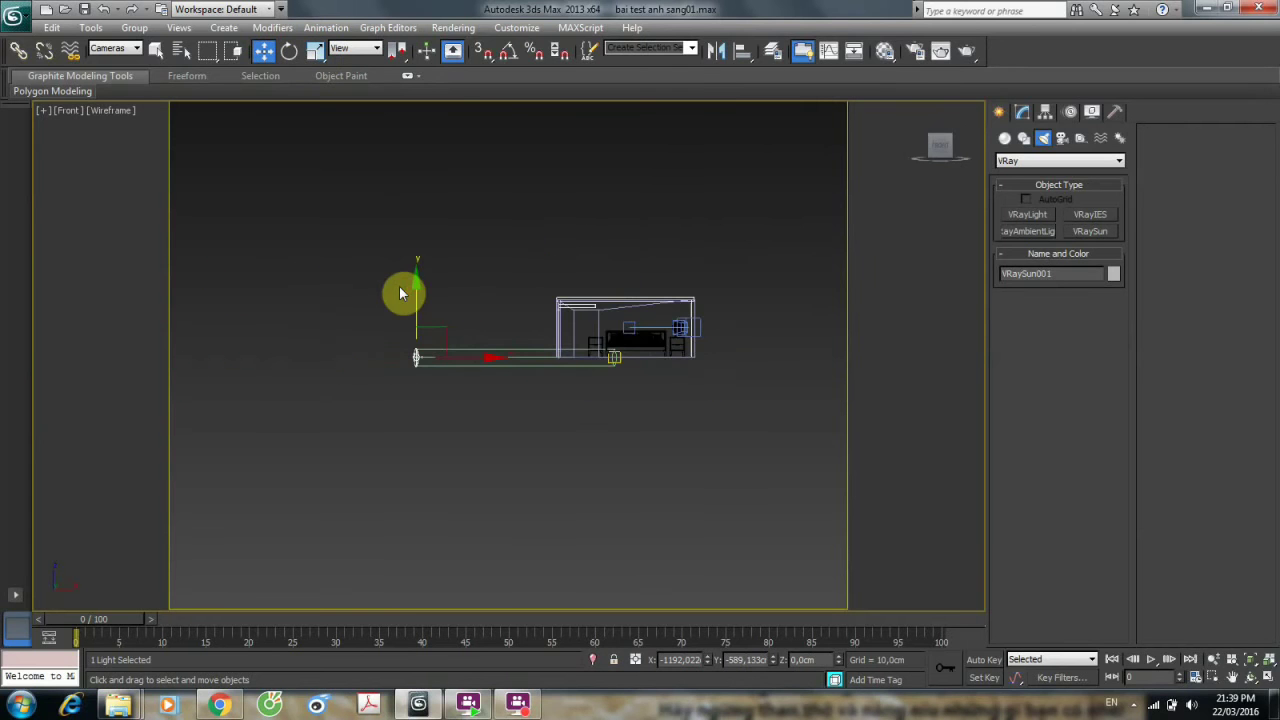
{"action": "left_click_drag", "start_coordinate": [414, 297], "coordinate": [429, 209]}
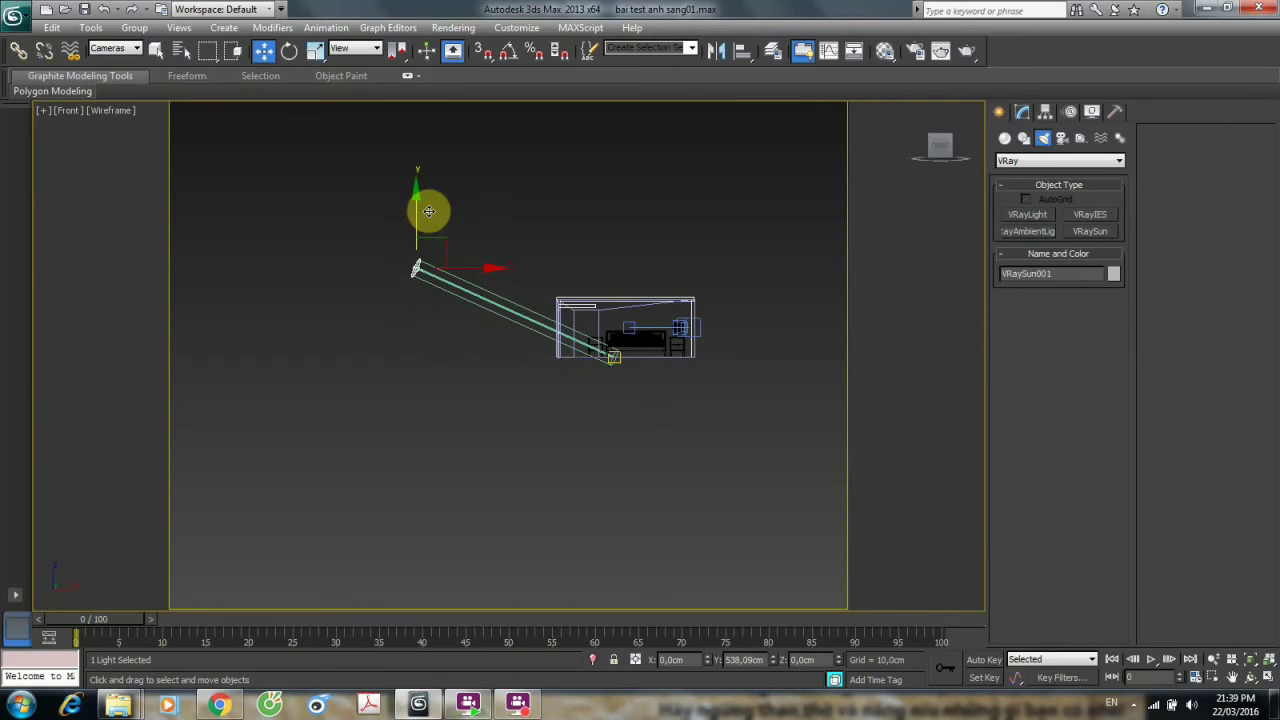
Set the sun's photon emit radius to about 152 cm and its intensity multiplier to 0,1.
{"action": "left_click", "coordinate": [1022, 110]}
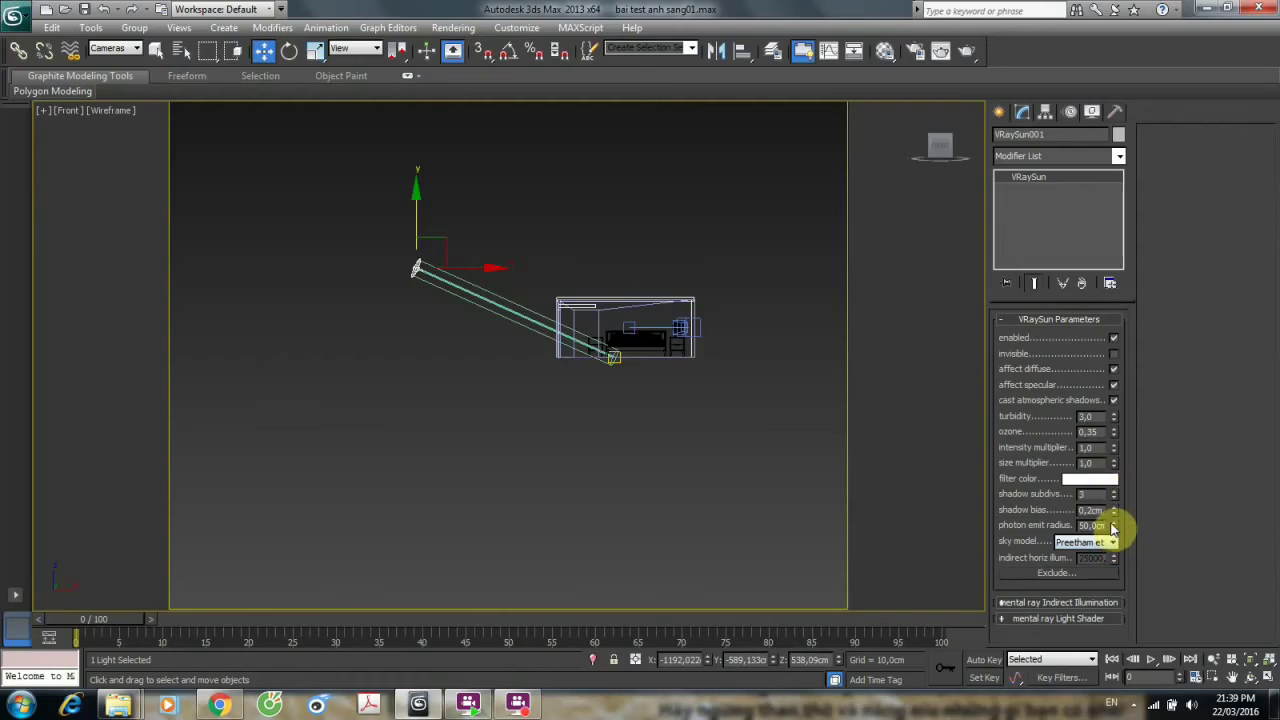
{"action": "left_click_drag", "start_coordinate": [1116, 527], "coordinate": [1131, 363]}
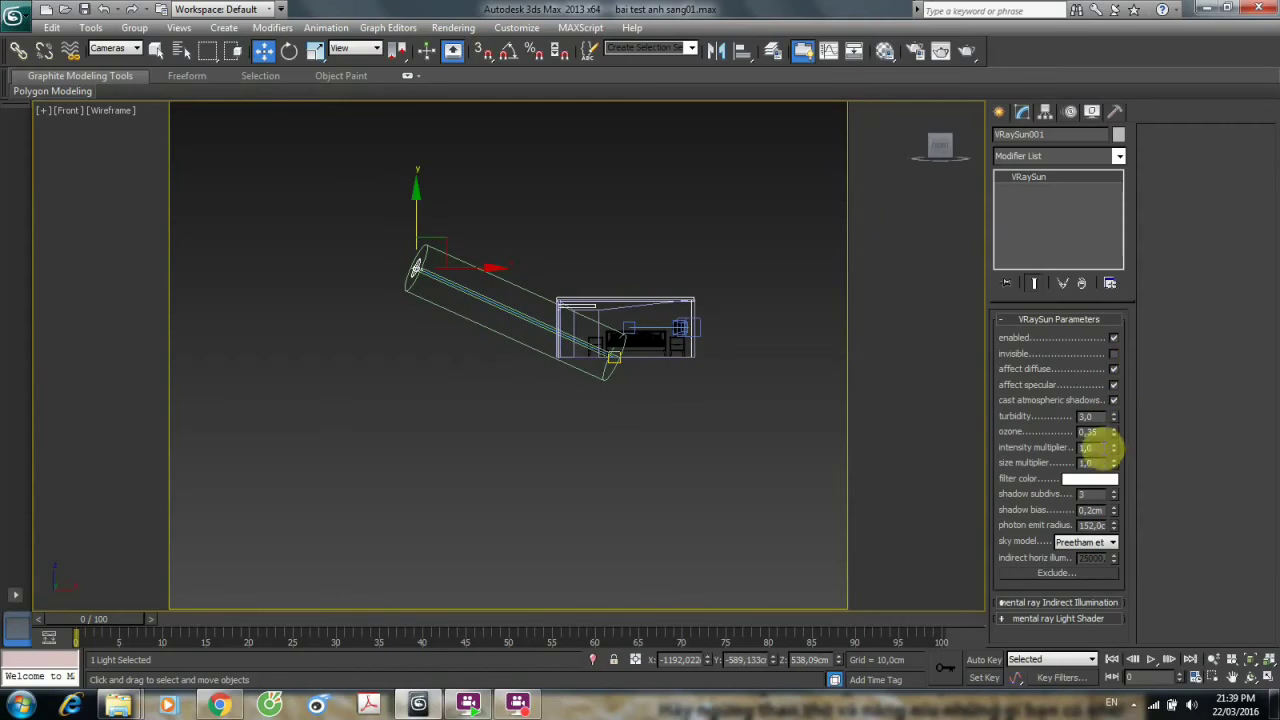
{"action": "double_click", "coordinate": [1088, 447]}
{"action": "type", "text": "0,1"}
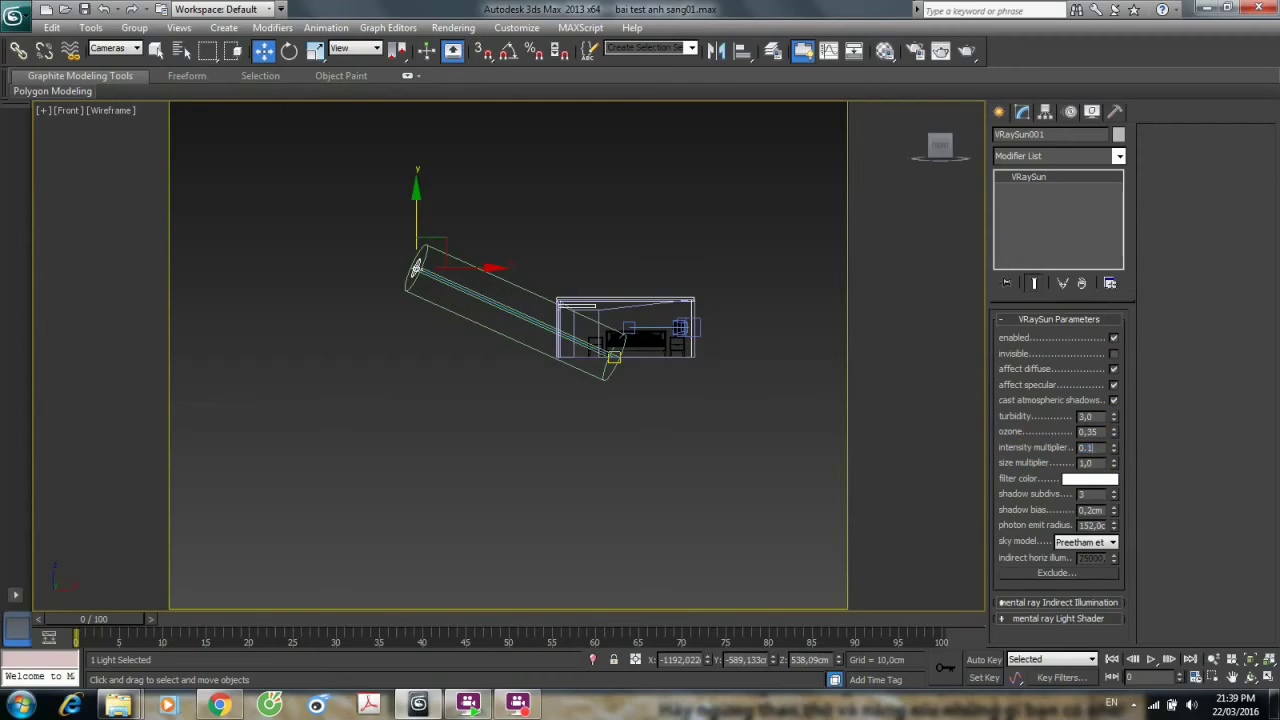
{"action": "key", "text": "Return"}
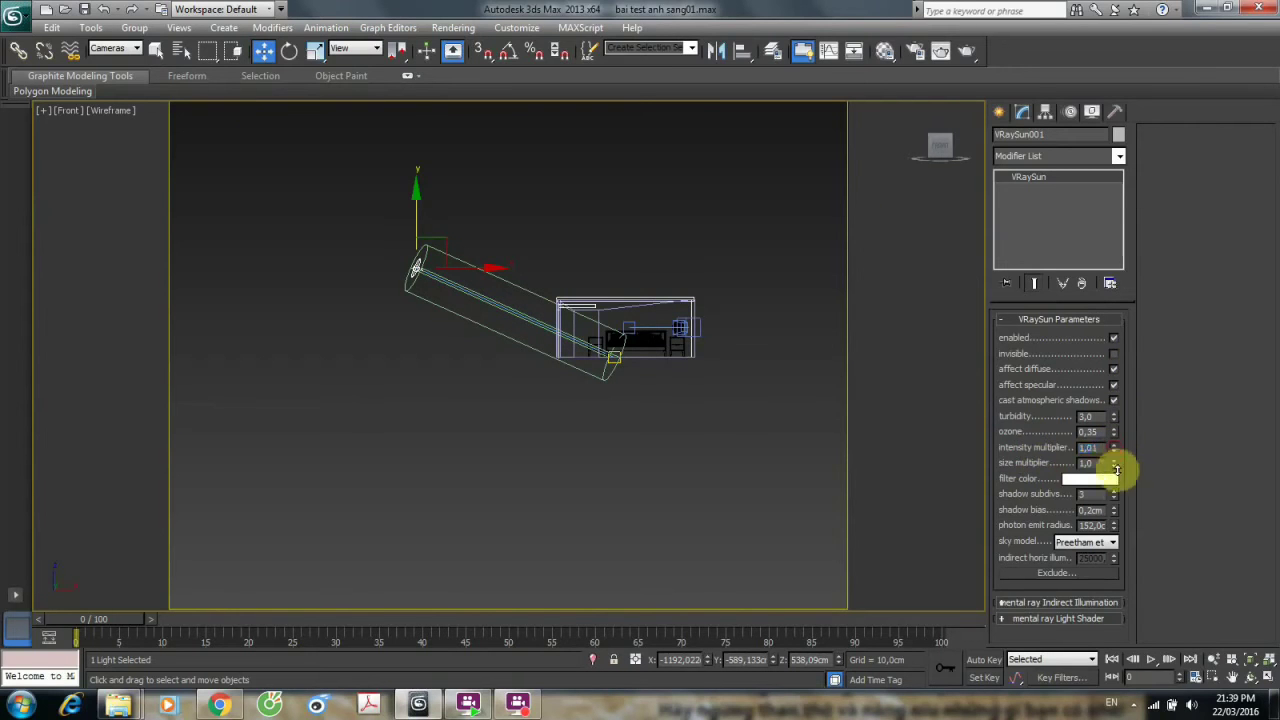
{"action": "left_click", "coordinate": [1100, 453]}
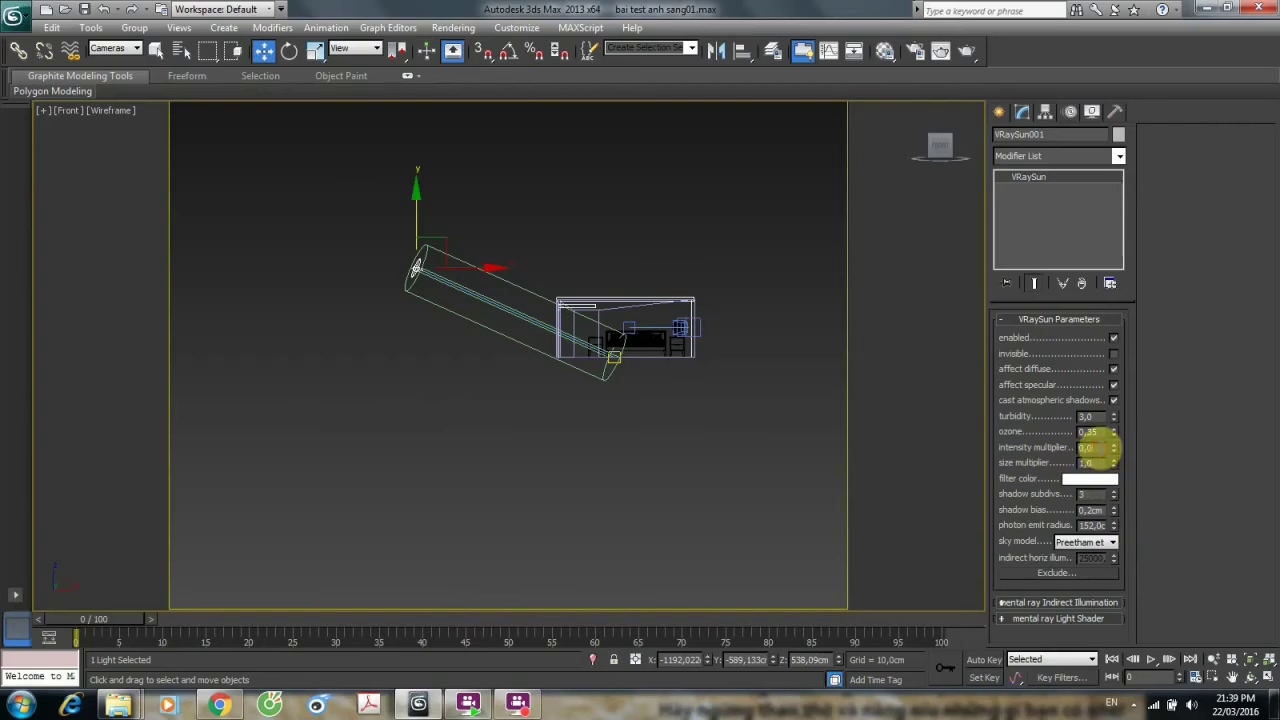
{"action": "type", "text": "1"}
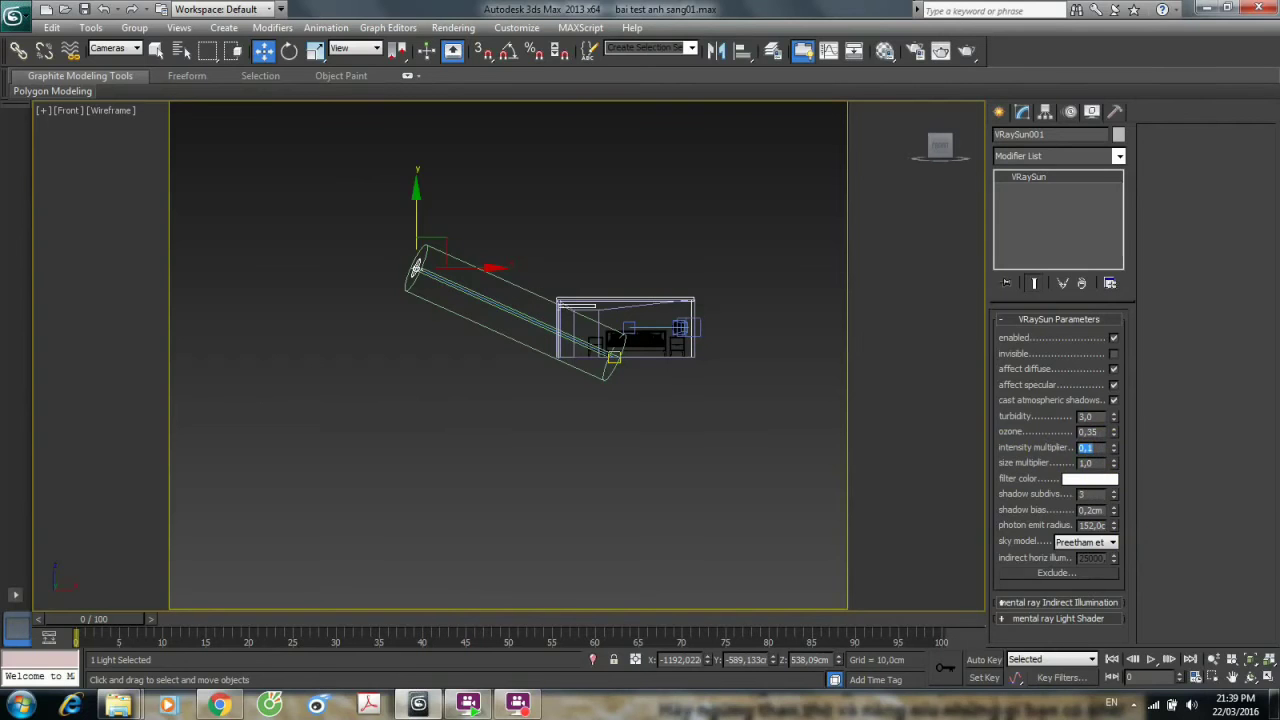
Set the selection filter to All and reselect the VRay sun outside the room.
{"action": "left_click", "coordinate": [816, 442]}
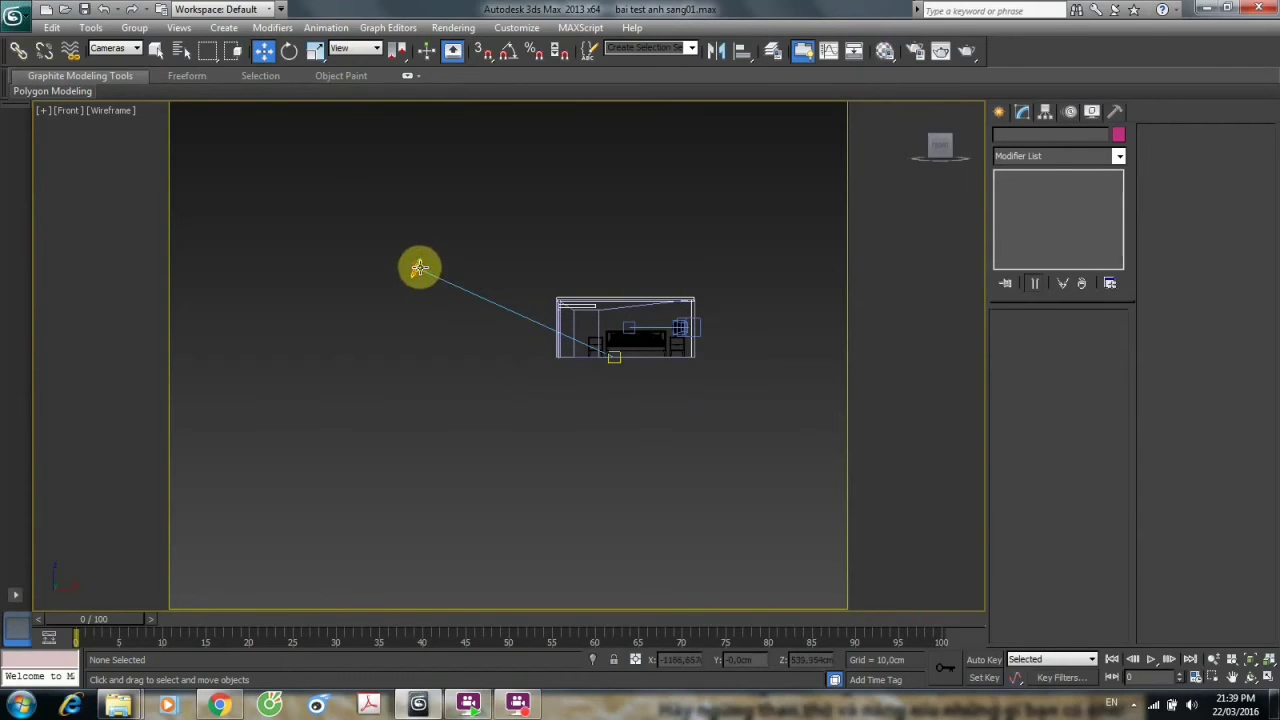
{"action": "left_click", "coordinate": [115, 48]}
{"action": "left_click", "coordinate": [108, 60]}
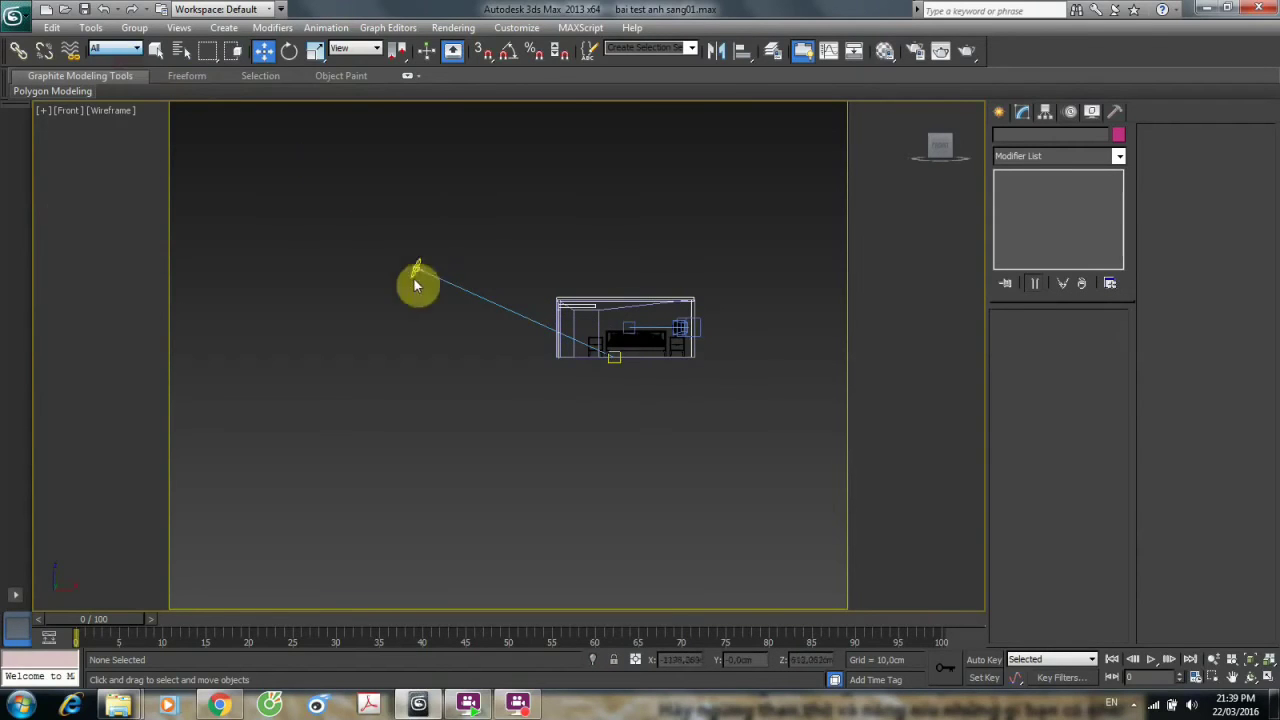
{"action": "left_click", "coordinate": [417, 285]}
{"action": "scroll", "coordinate": [620, 420], "scroll_direction": "up", "scroll_amount": 4}
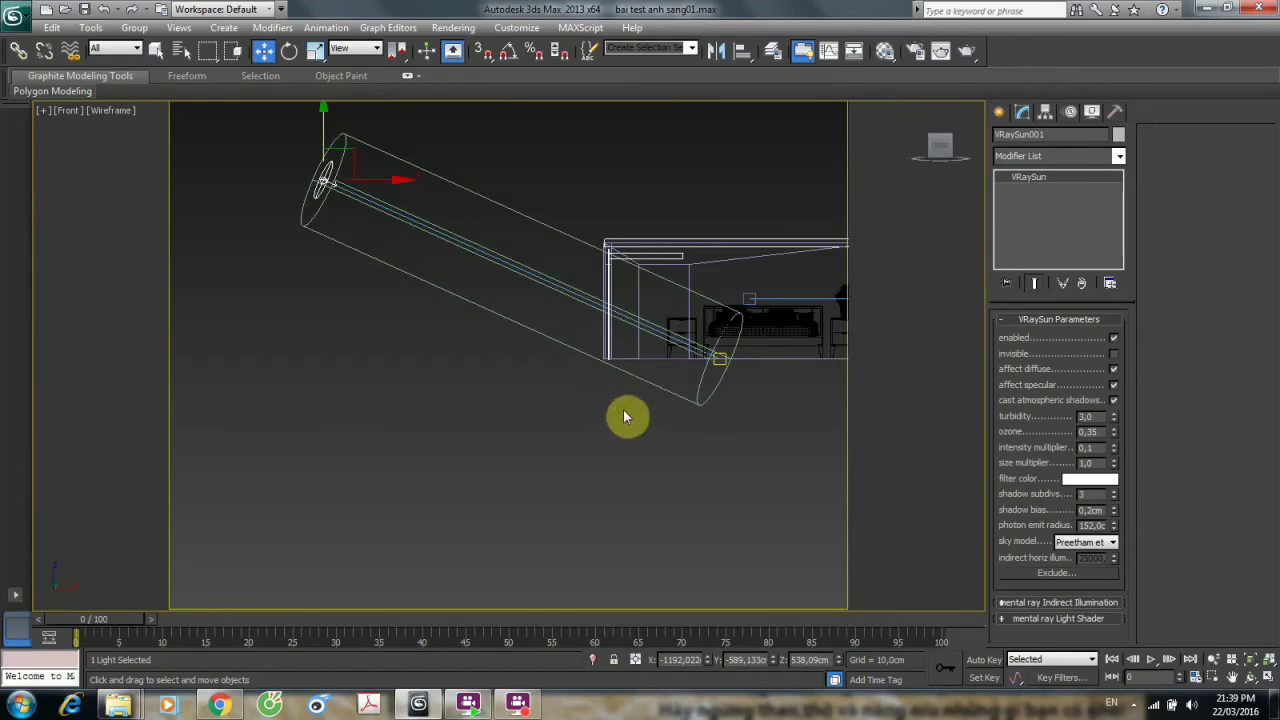
{"action": "middle_click_drag", "start_coordinate": [623, 417], "coordinate": [590, 437]}
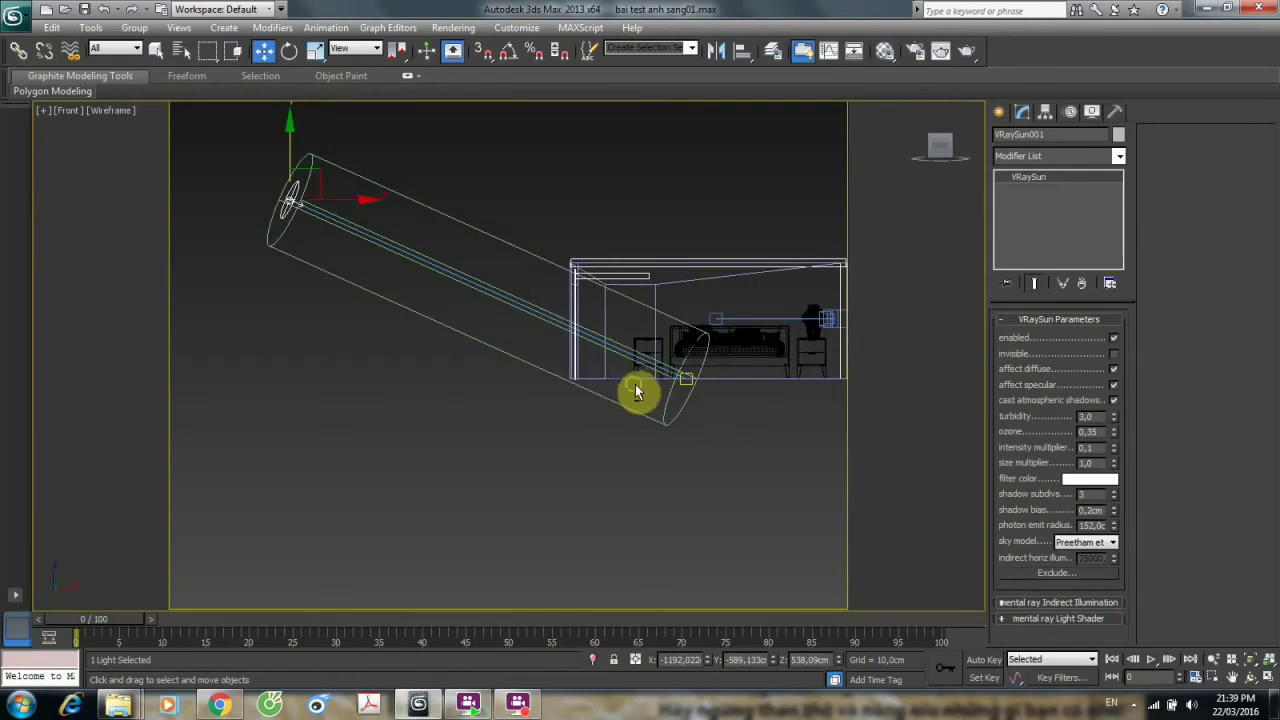
{"action": "middle_click_drag", "start_coordinate": [637, 392], "coordinate": [563, 398], "text": "alt"}
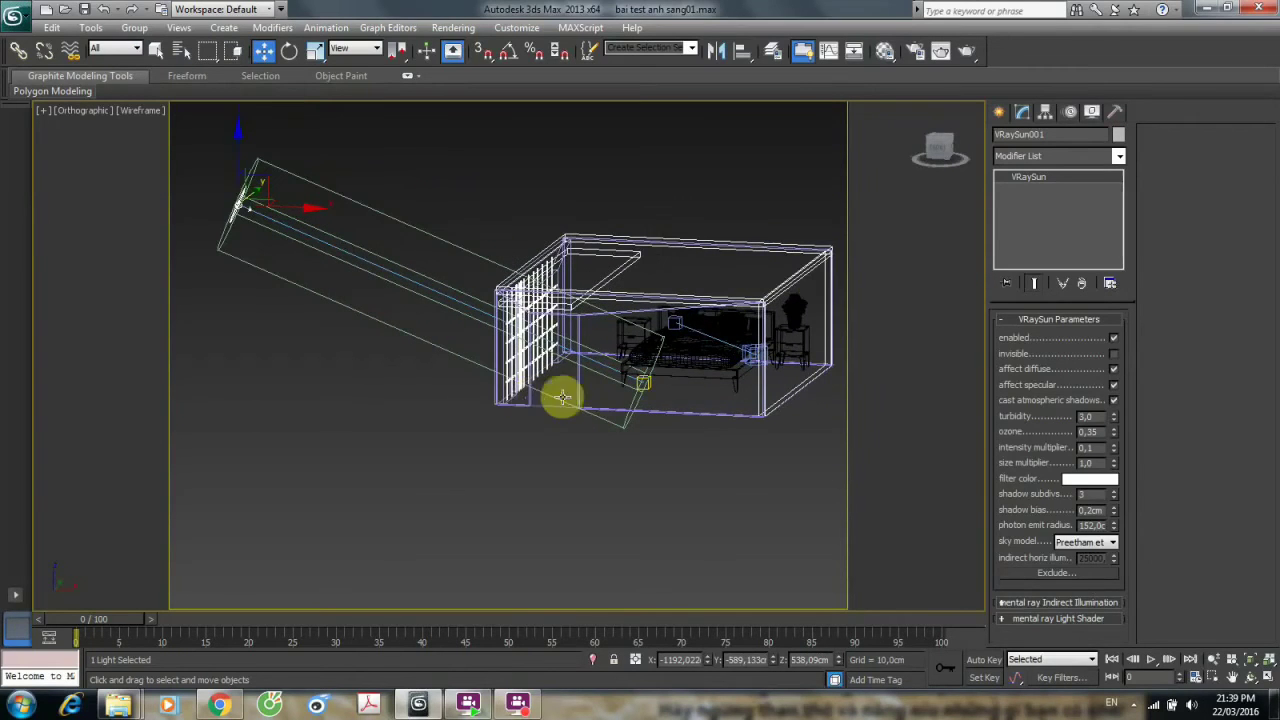
In Top view, create a plane VRayLight over the dropped ceiling strip along the window wall, spanning nearly the room's full depth.
{"action": "key", "text": "t"}
{"action": "scroll", "coordinate": [574, 394], "scroll_direction": "up", "scroll_amount": 5}
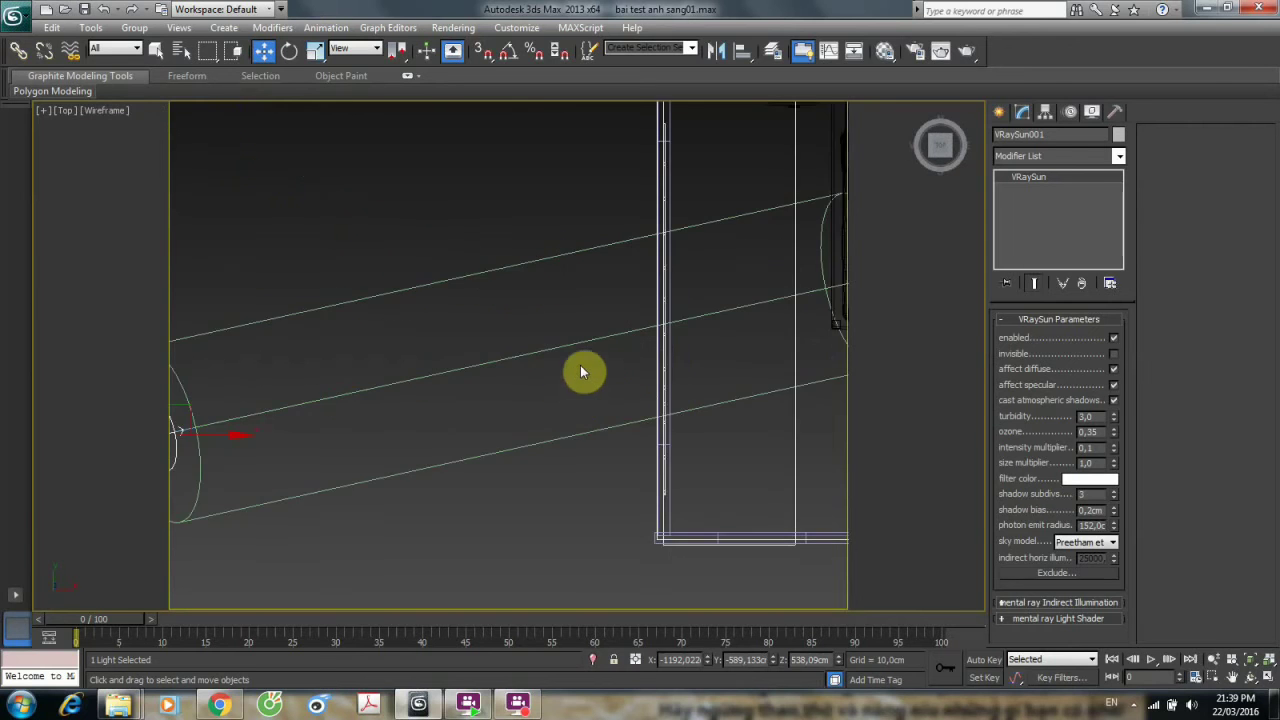
{"action": "scroll", "coordinate": [460, 355], "scroll_direction": "down", "scroll_amount": 6}
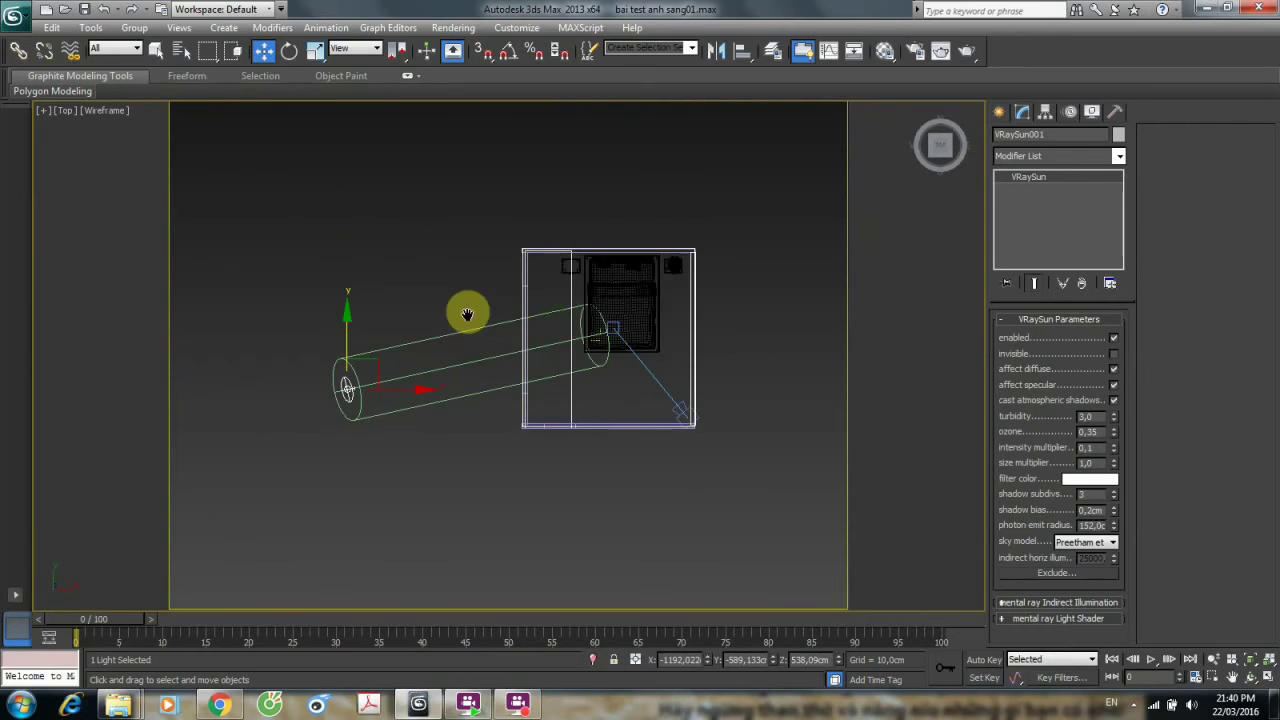
{"action": "scroll", "coordinate": [483, 303], "scroll_direction": "up", "scroll_amount": 3}
{"action": "left_click", "coordinate": [998, 111]}
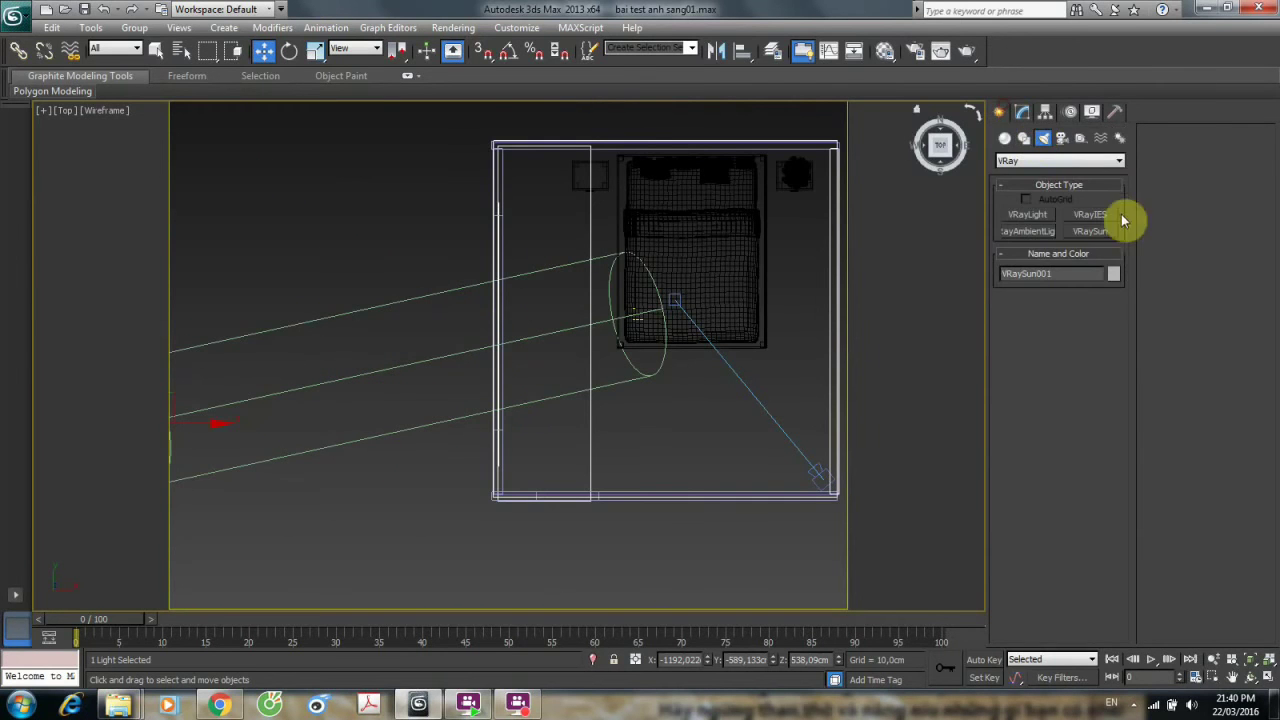
{"action": "left_click", "coordinate": [1043, 218]}
{"action": "middle_click_drag", "start_coordinate": [700, 286], "coordinate": [676, 303]}
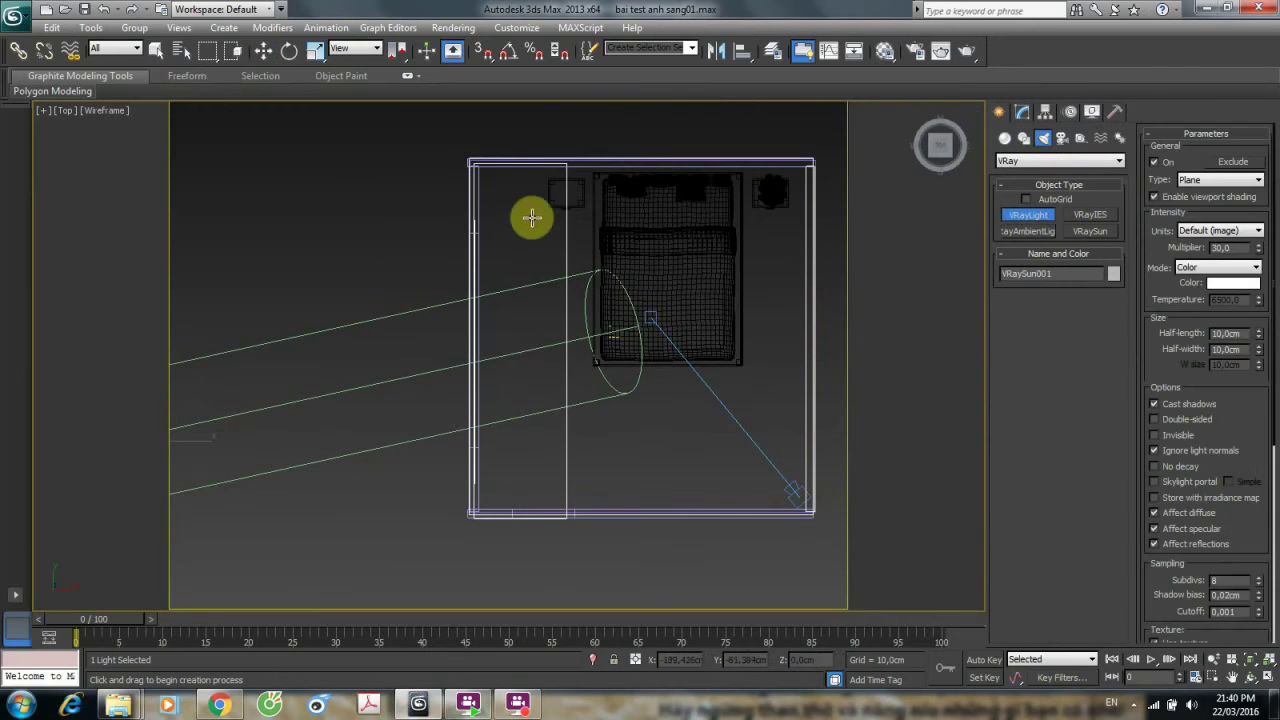
{"action": "left_click_drag", "start_coordinate": [495, 170], "coordinate": [556, 505]}
Raise the plane light about 327.3 cm in Front view, into the gap between the ceiling and the dropped strip.
{"action": "left_click", "coordinate": [263, 50]}
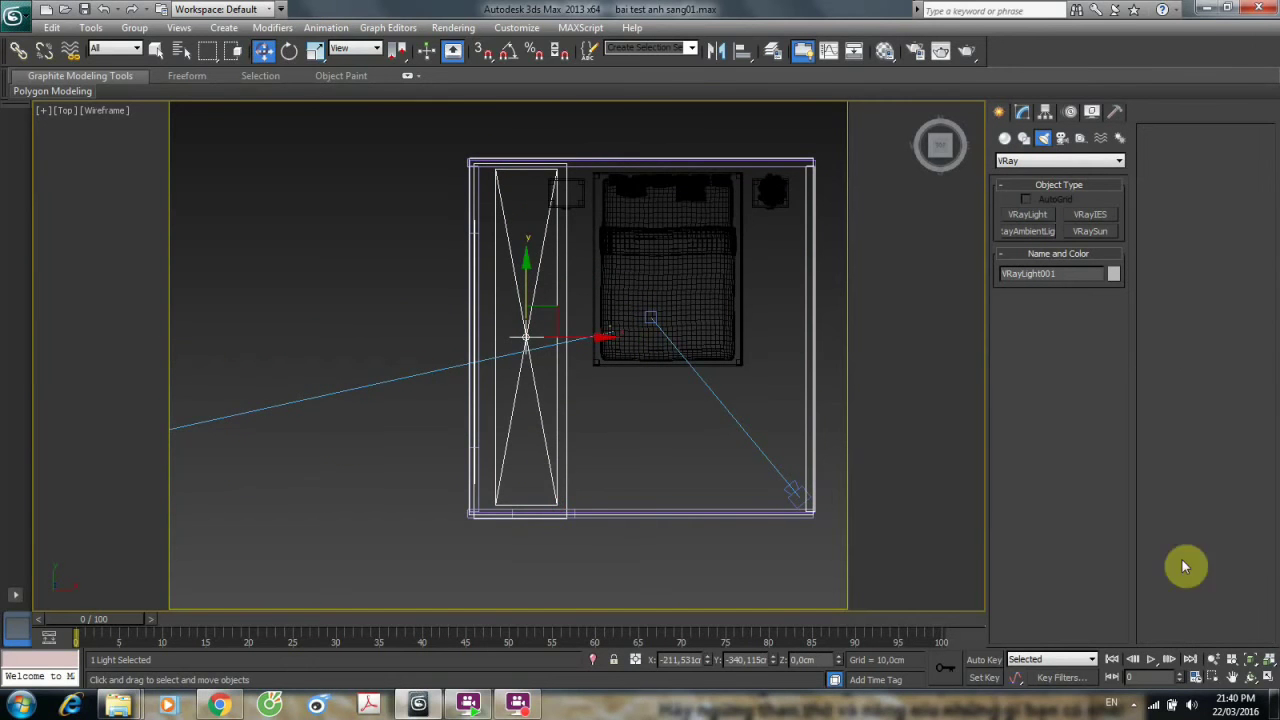
{"action": "key", "text": "f"}
{"action": "scroll", "coordinate": [486, 403], "scroll_direction": "up", "scroll_amount": 6}
{"action": "scroll", "coordinate": [500, 351], "scroll_direction": "down", "scroll_amount": 4}
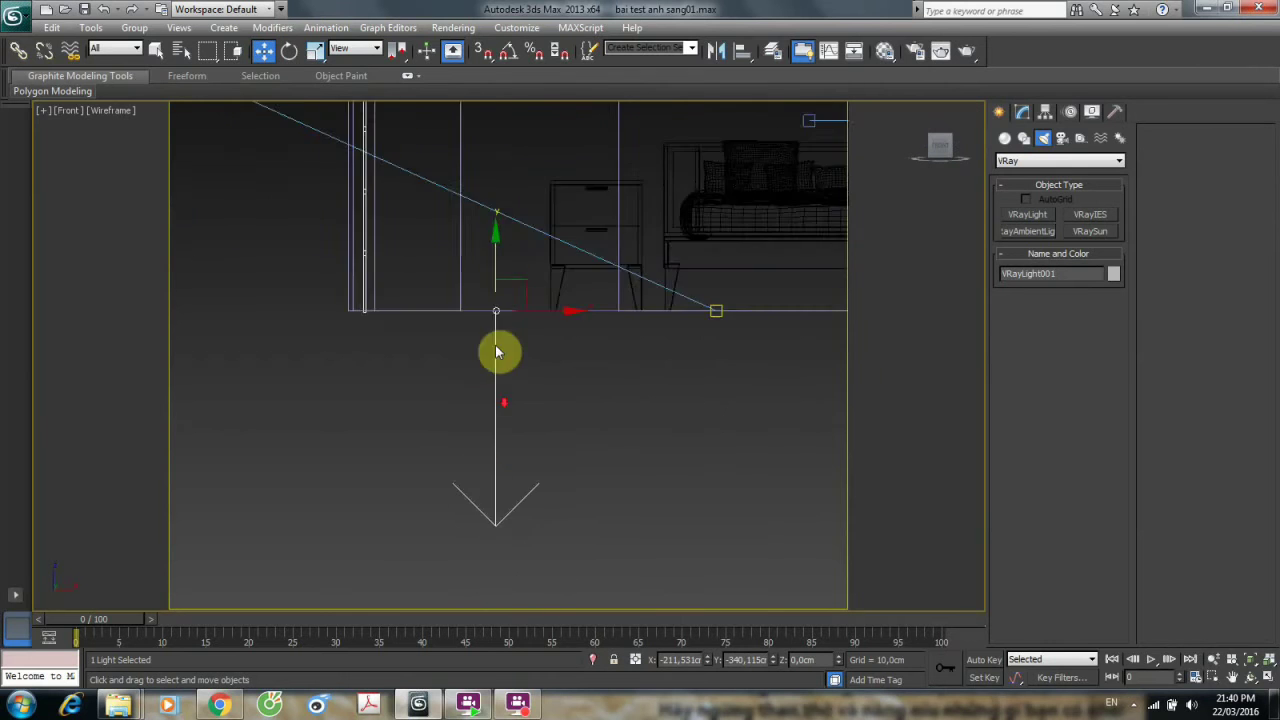
{"action": "left_click_drag", "start_coordinate": [499, 401], "coordinate": [514, 143]}
{"action": "scroll", "coordinate": [517, 167], "scroll_direction": "up", "scroll_amount": 1}
{"action": "middle_click_drag", "start_coordinate": [517, 167], "coordinate": [481, 388]}
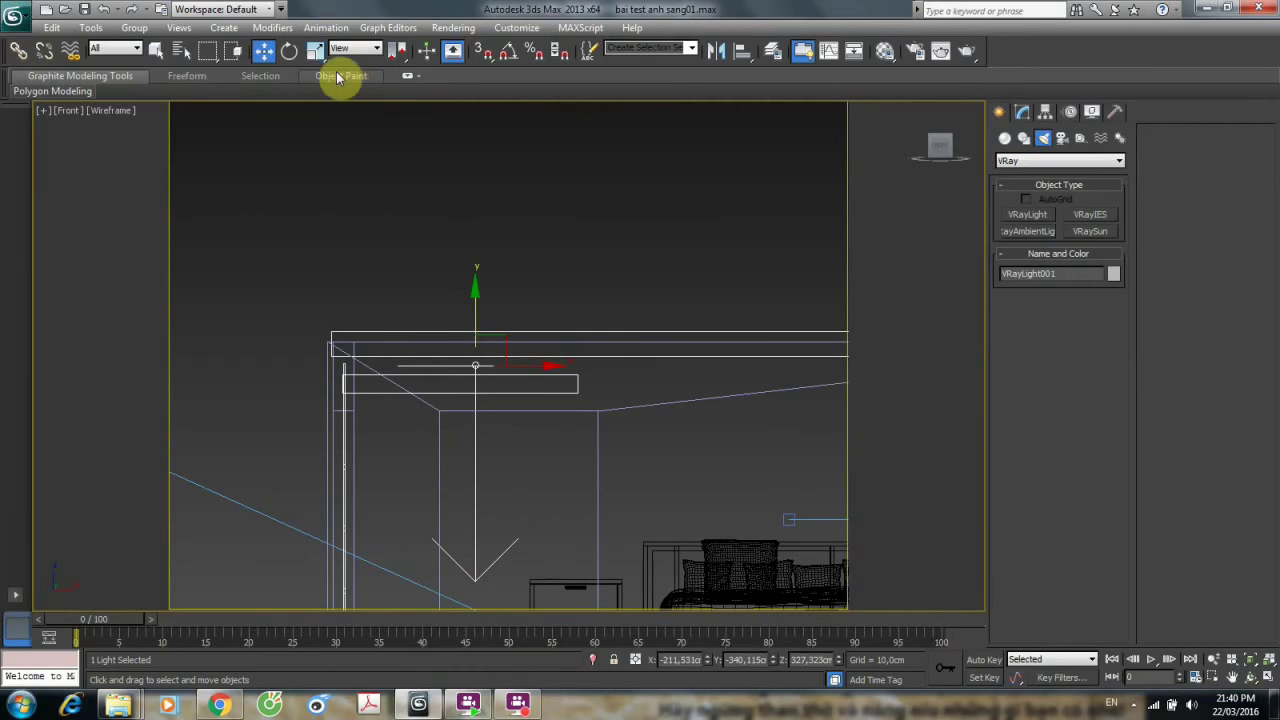
Rotate the plane light by 90° about the screen Z axis in Front view so it points into the room, and reselect it.
{"action": "right_click", "coordinate": [287, 52]}
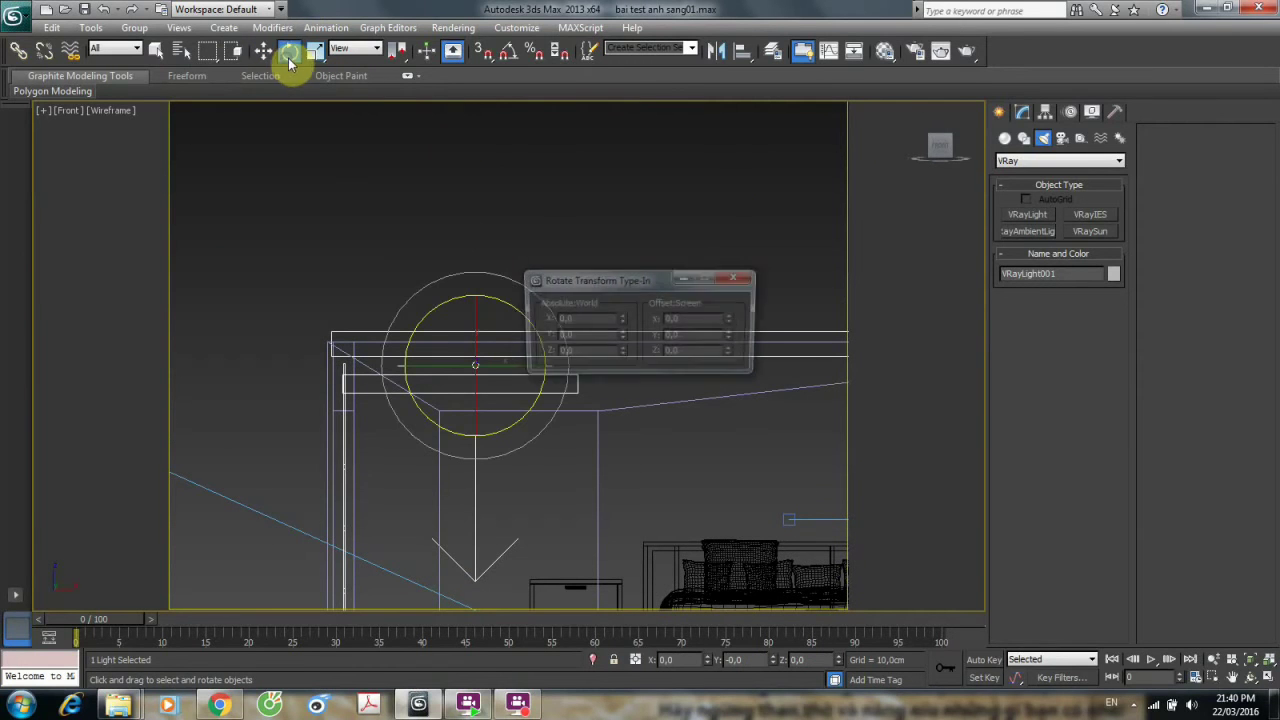
{"action": "left_click", "coordinate": [680, 352]}
{"action": "type", "text": "9"}
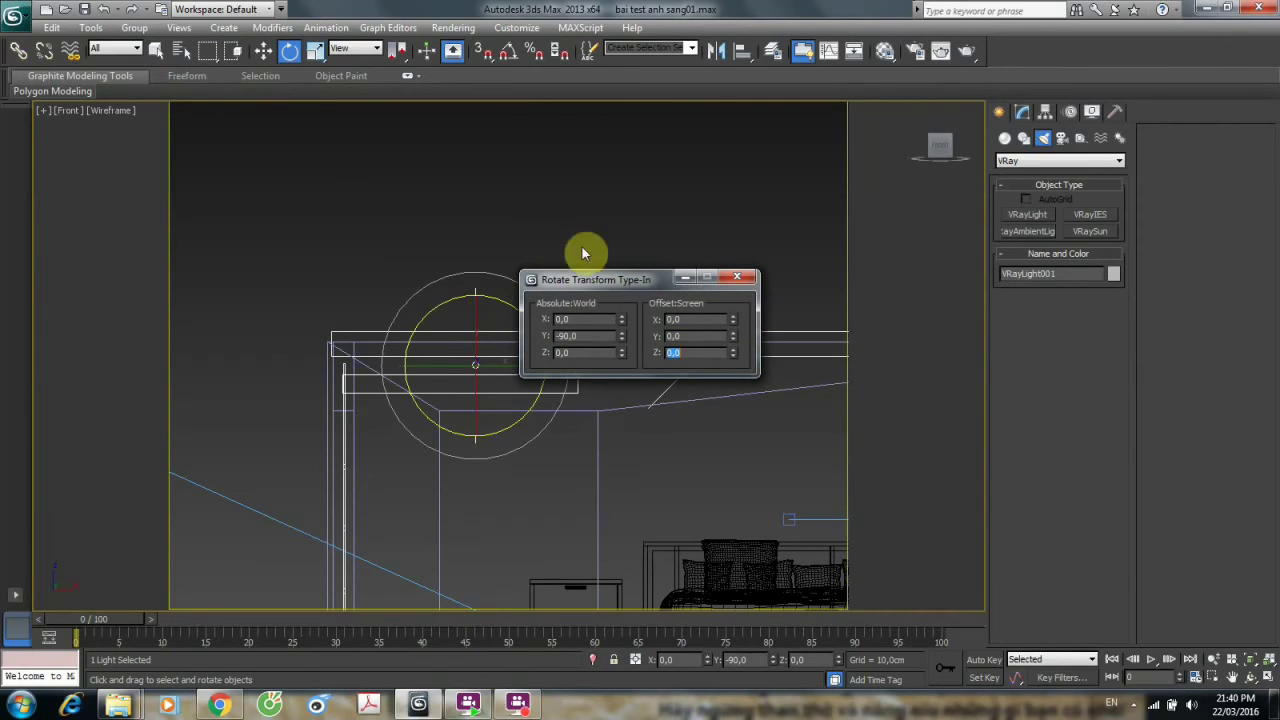
{"action": "left_click", "coordinate": [737, 277]}
{"action": "left_click", "coordinate": [576, 280]}
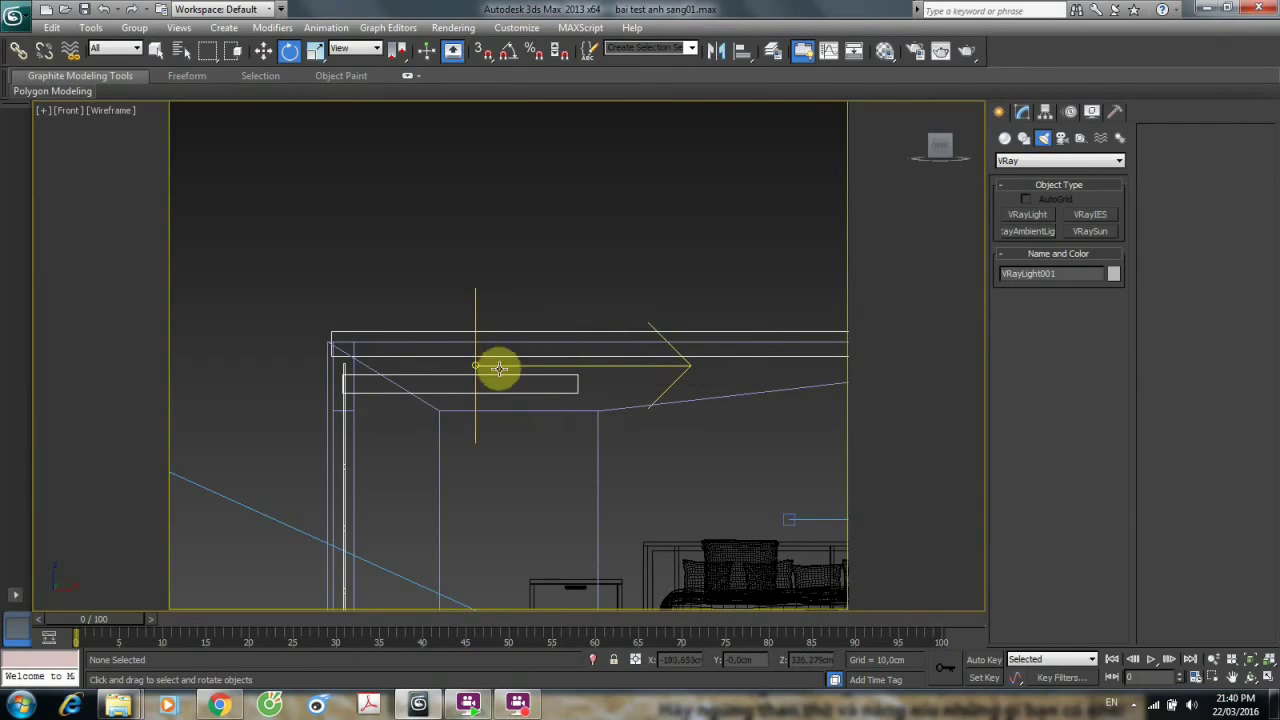
{"action": "left_click", "coordinate": [540, 357]}
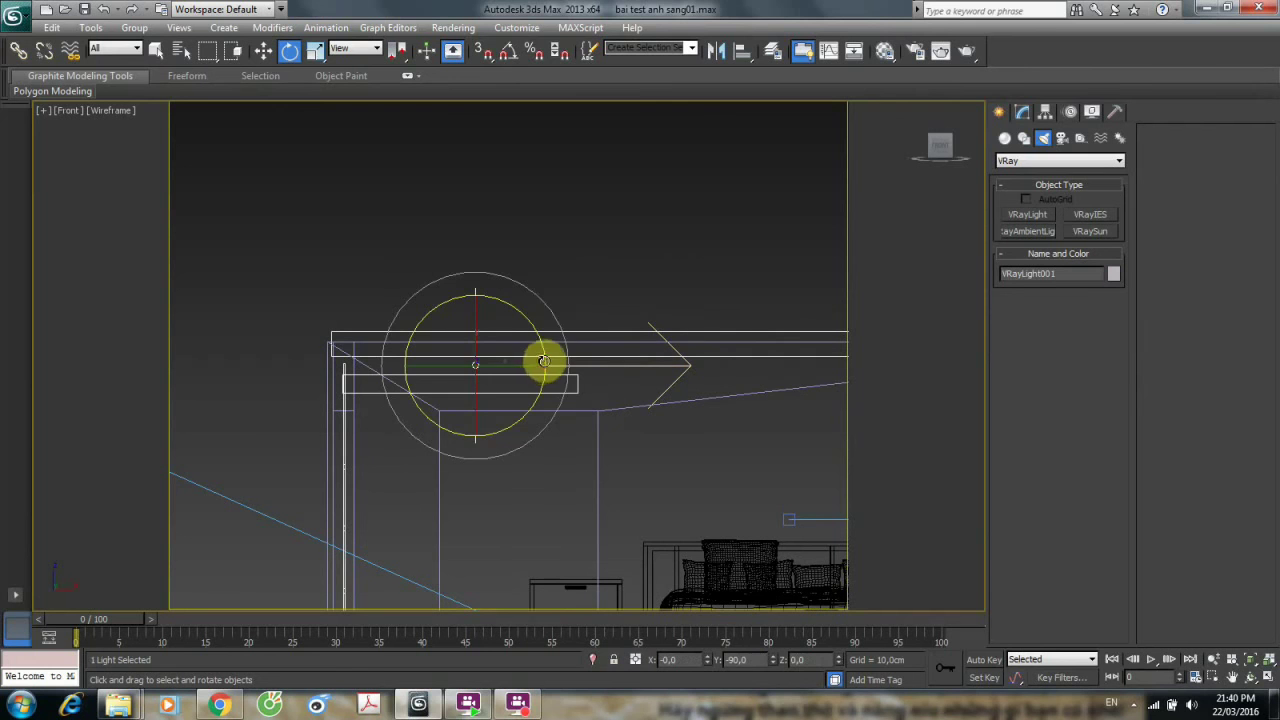
In Front view, scale the plane light's height to about 12% and move it about 71.5 cm toward the window wall.
{"action": "left_click", "coordinate": [315, 51]}
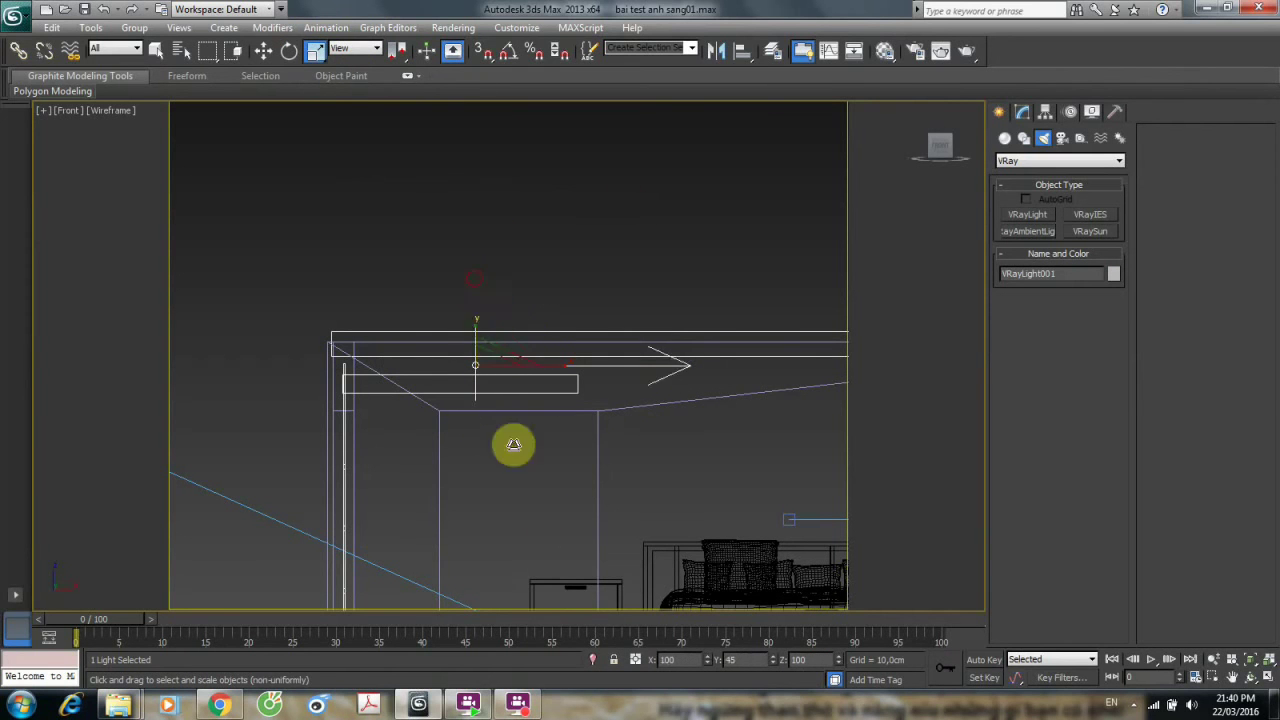
{"action": "key", "text": "r"}
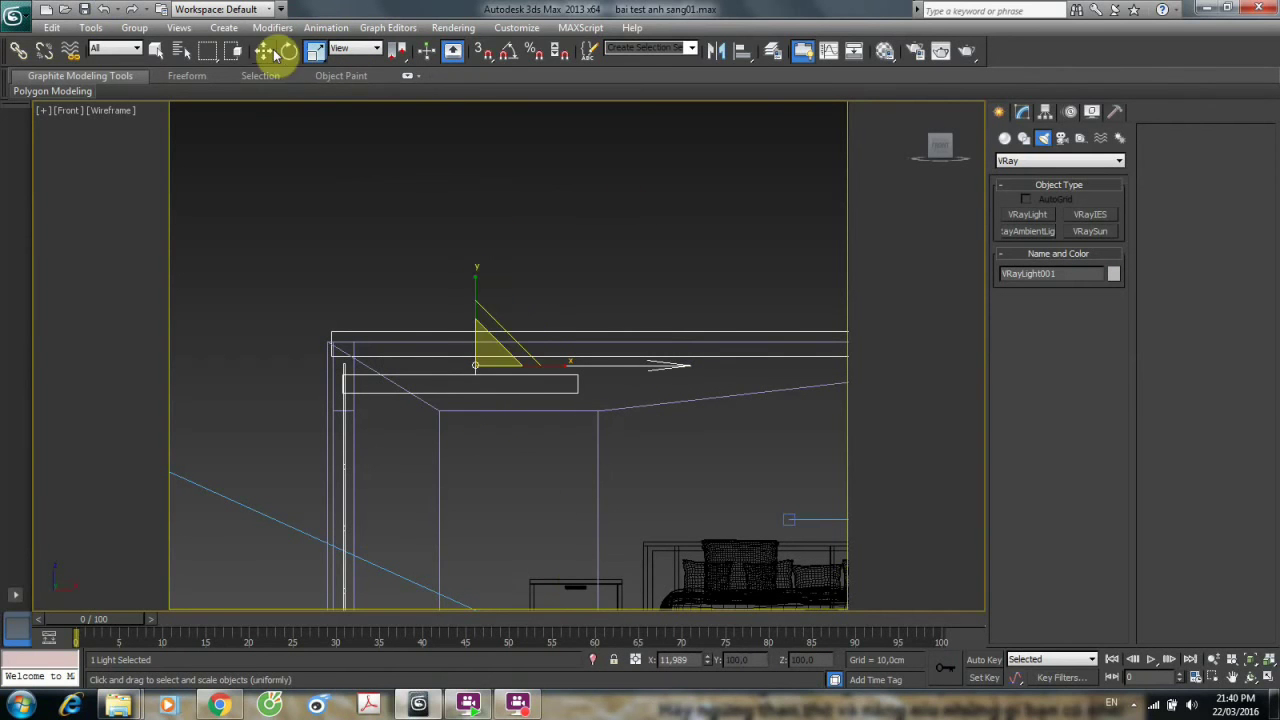
{"action": "left_click", "coordinate": [264, 51]}
{"action": "left_click", "coordinate": [500, 375]}
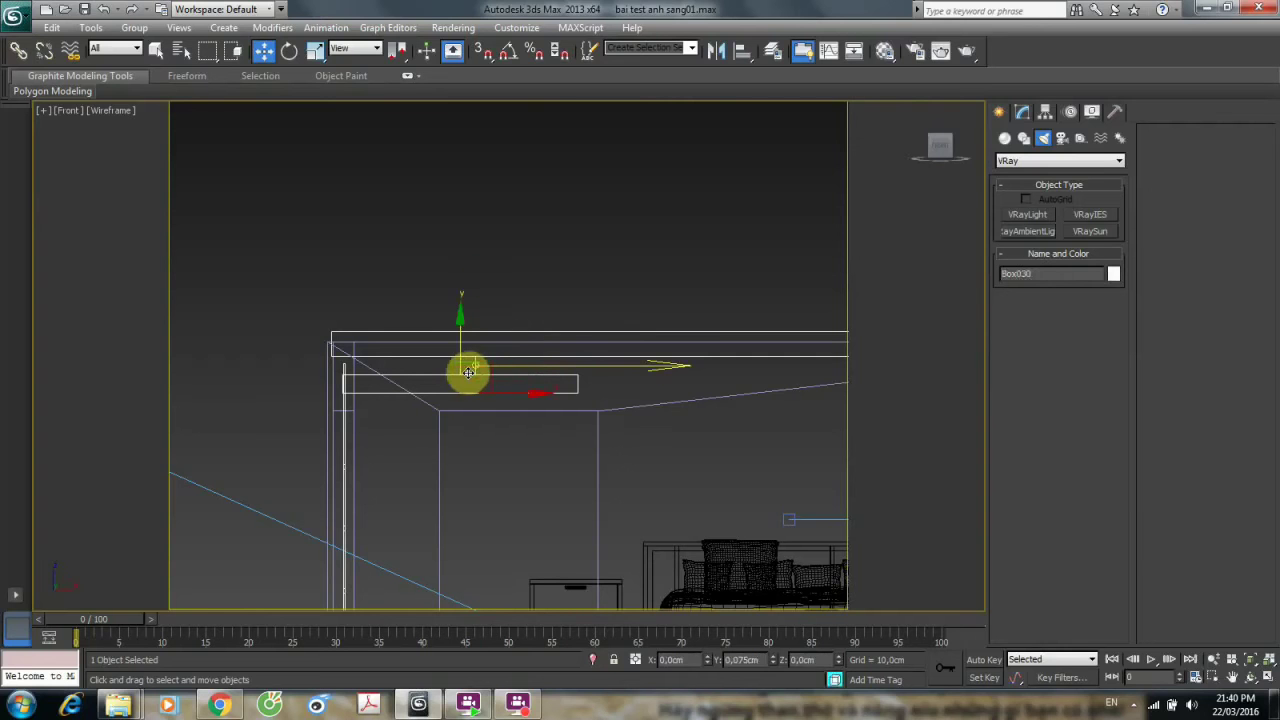
{"action": "left_click", "coordinate": [525, 365]}
{"action": "left_click_drag", "start_coordinate": [481, 370], "coordinate": [440, 368]}
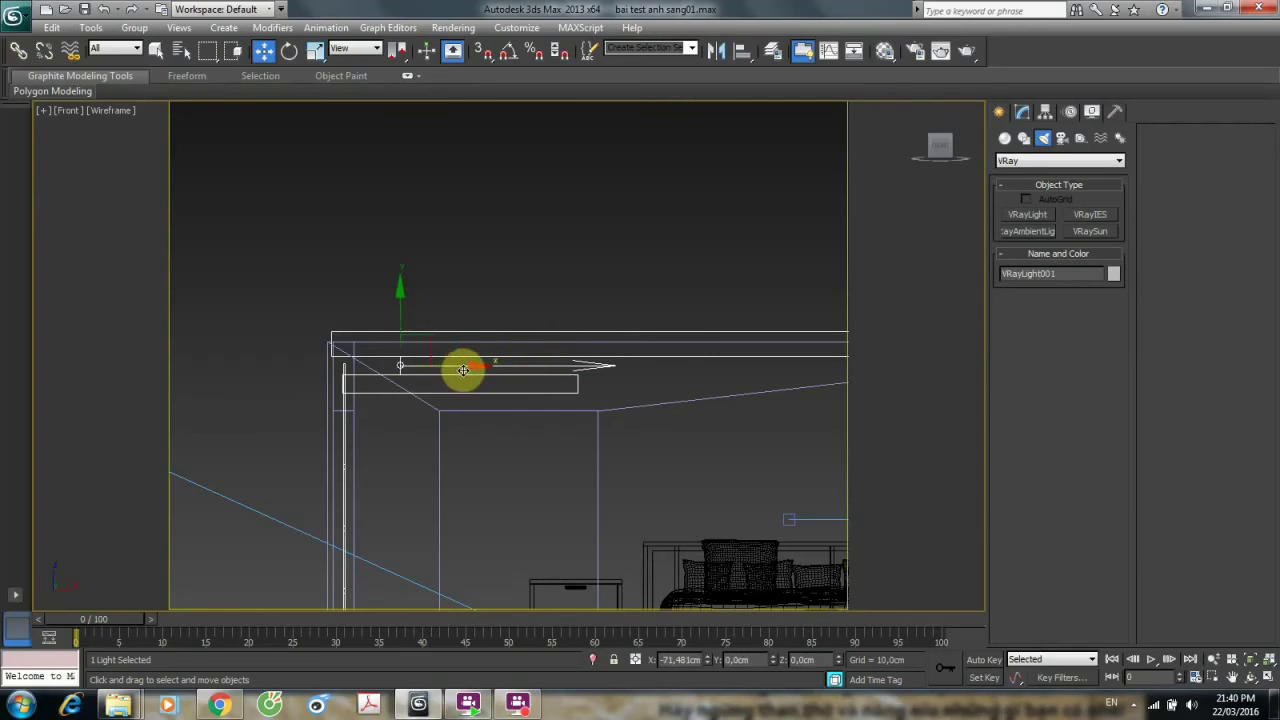
Scale the plane light further down to about 8.8% in height, and check it in the camera and Top views.
{"action": "left_click", "coordinate": [316, 51]}
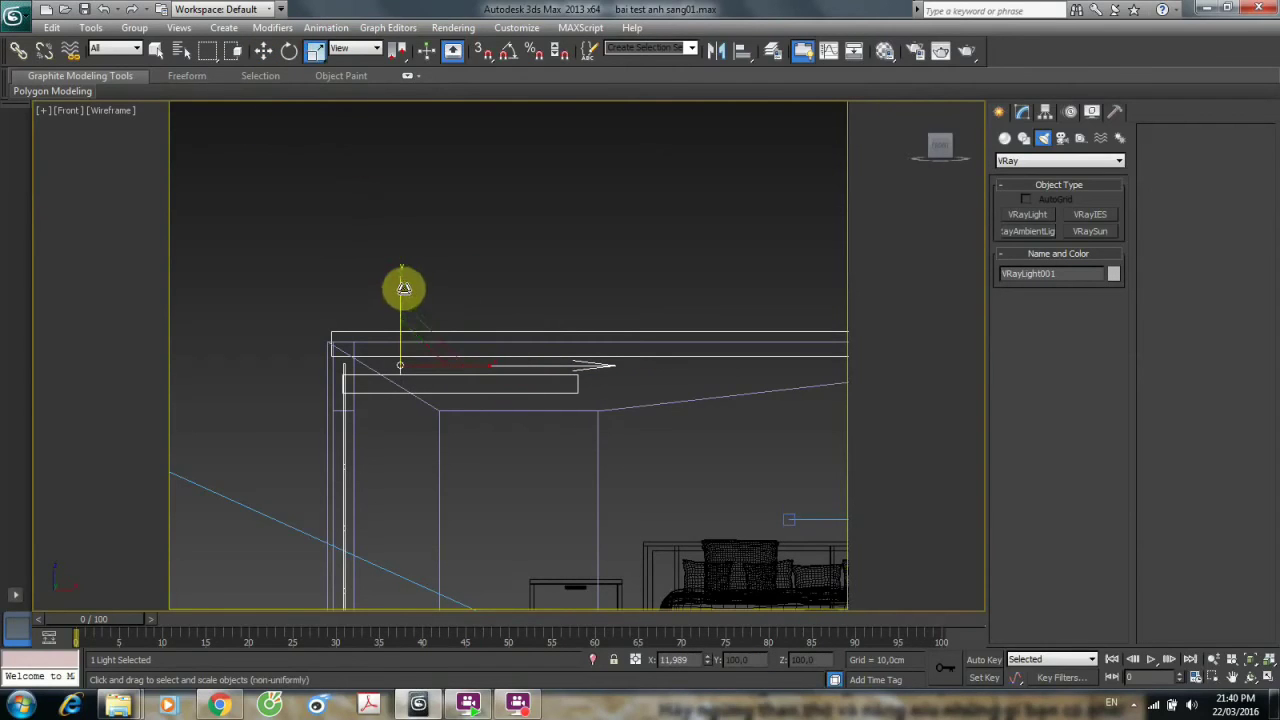
{"action": "left_click_drag", "start_coordinate": [473, 367], "coordinate": [461, 364]}
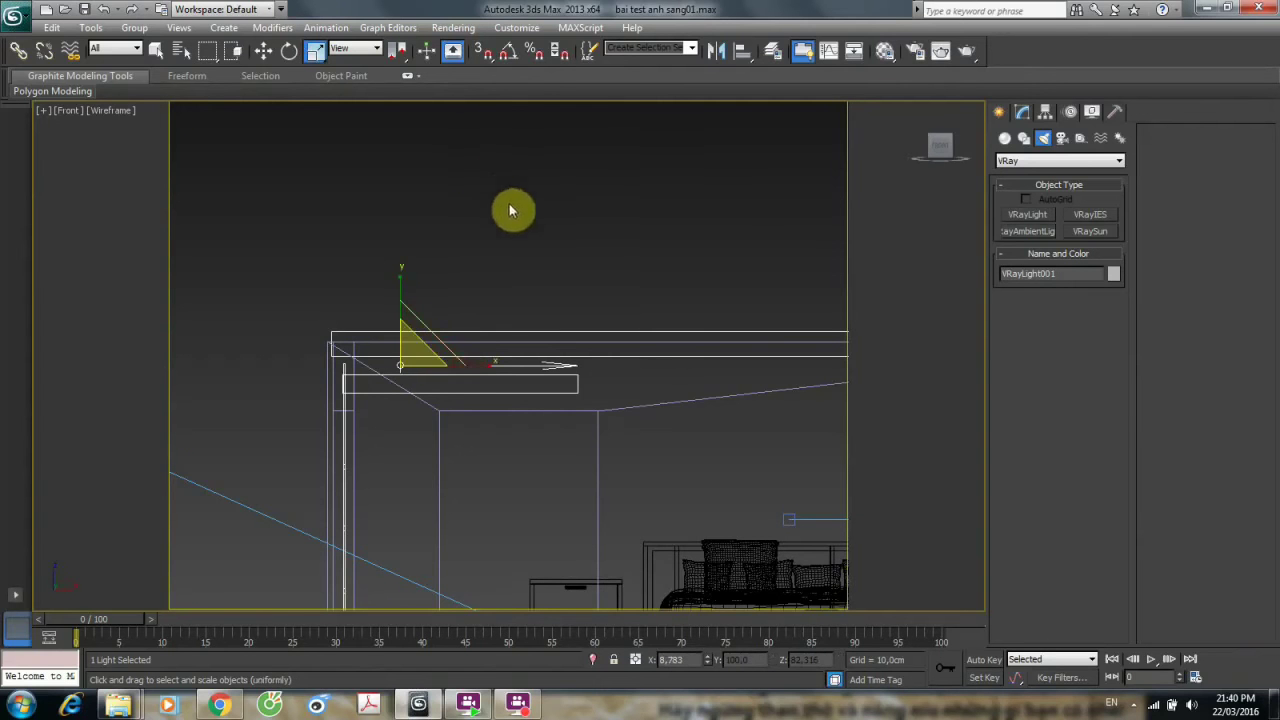
{"action": "key", "text": "c"}
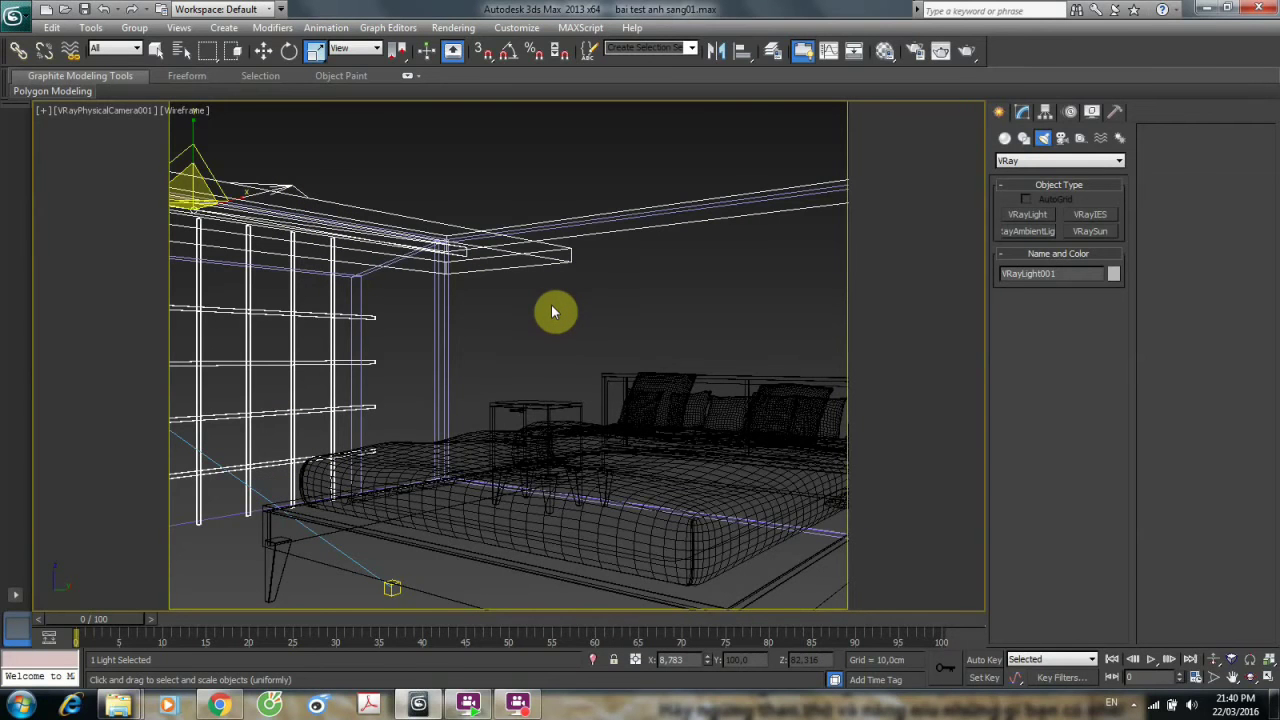
{"action": "key", "text": "t"}
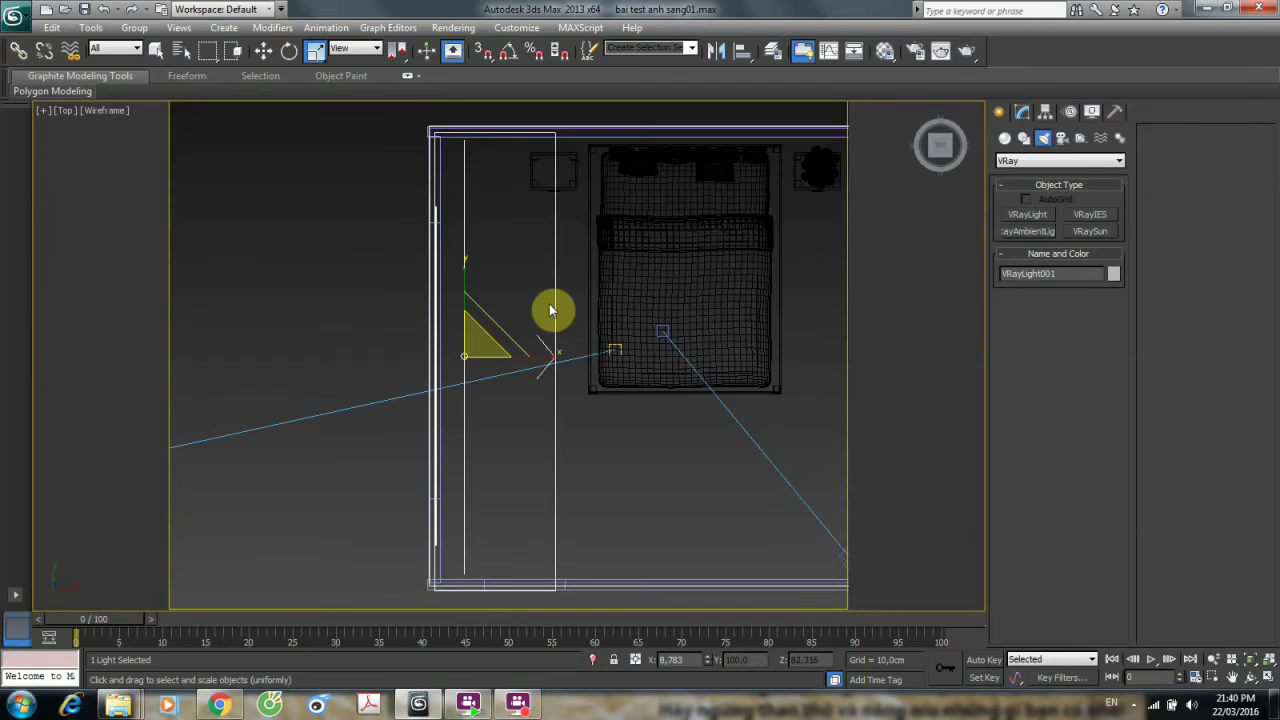
{"action": "key", "text": "F3"}
{"action": "key", "text": "F3"}
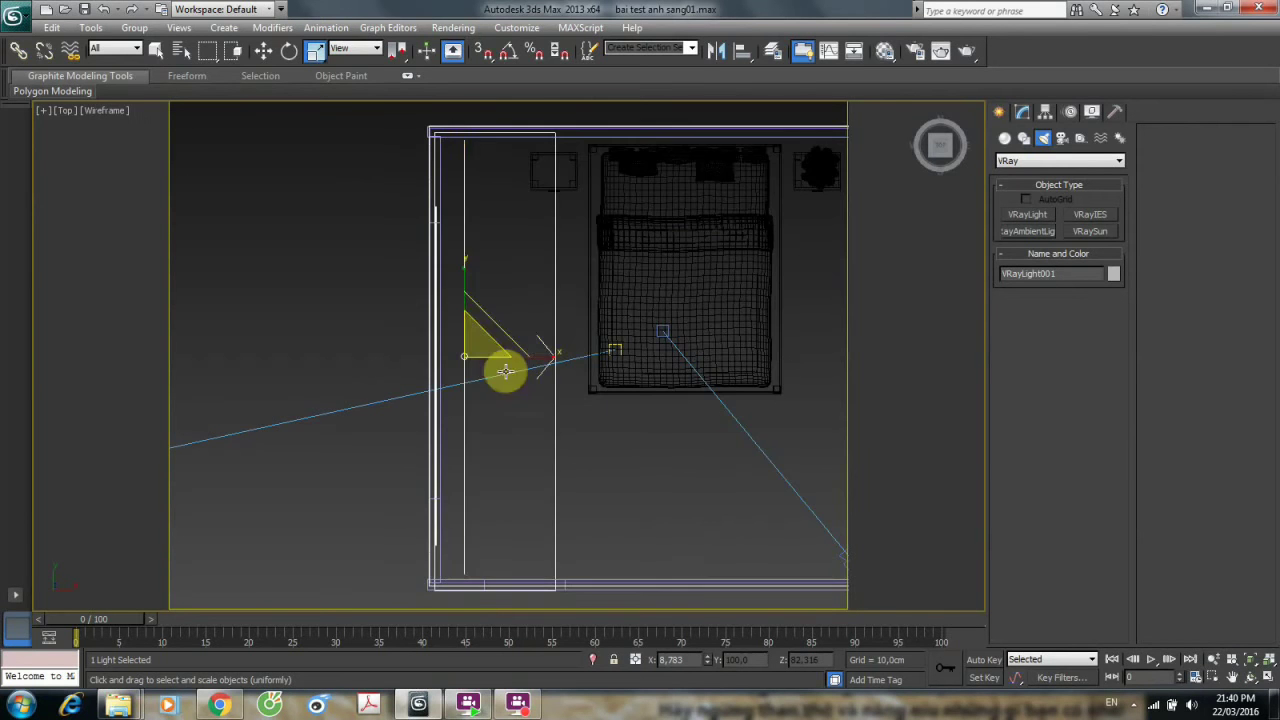
In Top view, create a photometric Free Light at the head of the bed, near the headboard wall.
{"action": "left_click", "coordinate": [391, 371]}
{"action": "key", "text": "z"}
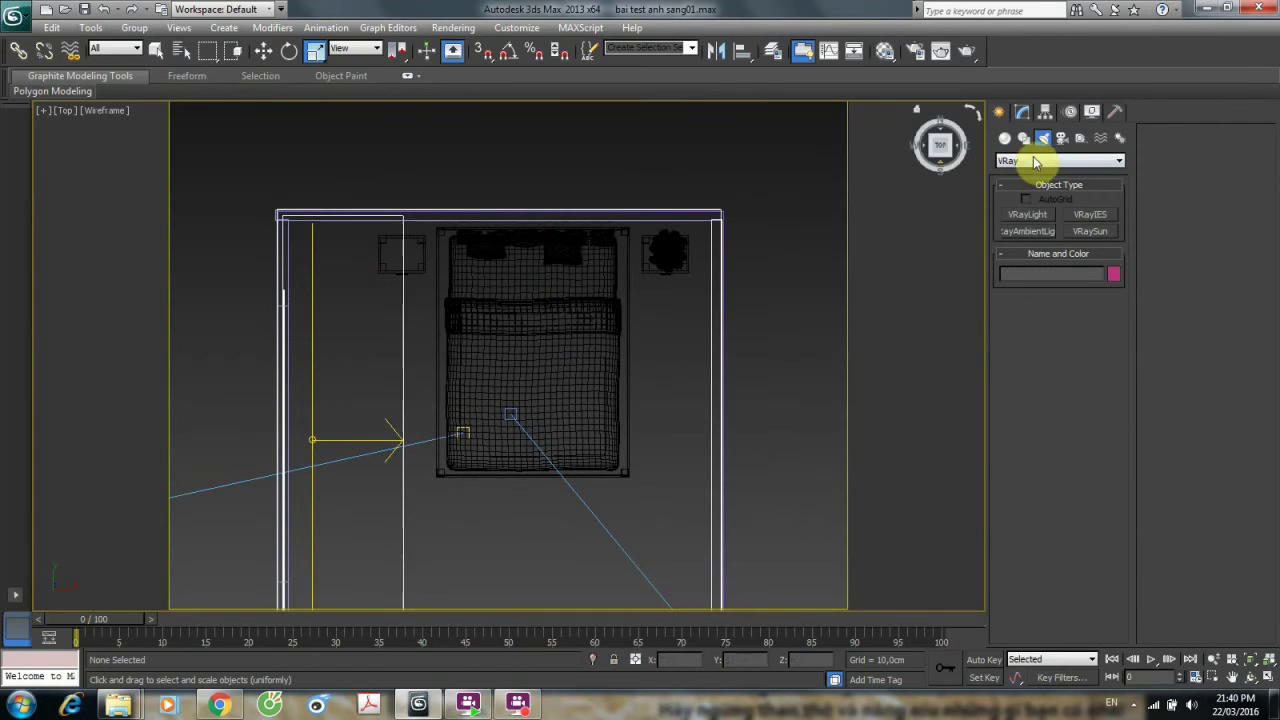
{"action": "left_click", "coordinate": [1051, 161]}
{"action": "left_click", "coordinate": [1037, 180]}
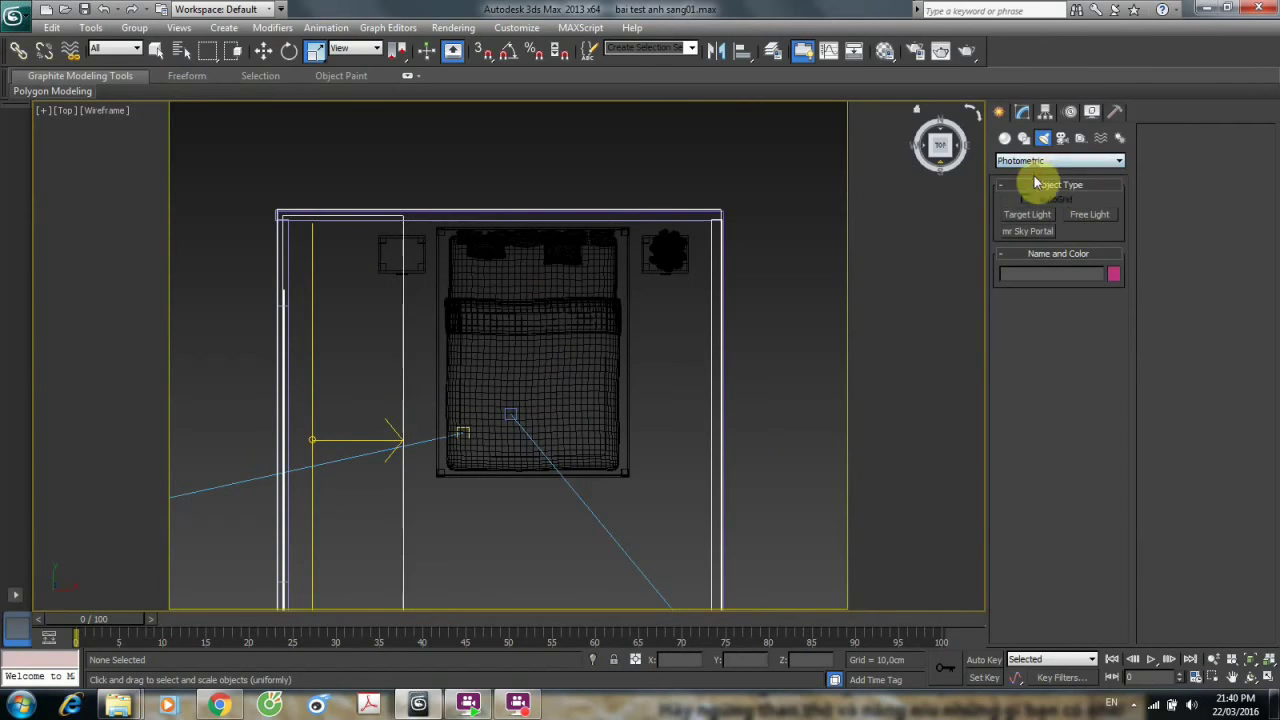
{"action": "left_click", "coordinate": [1089, 214]}
{"action": "left_click", "coordinate": [466, 241]}
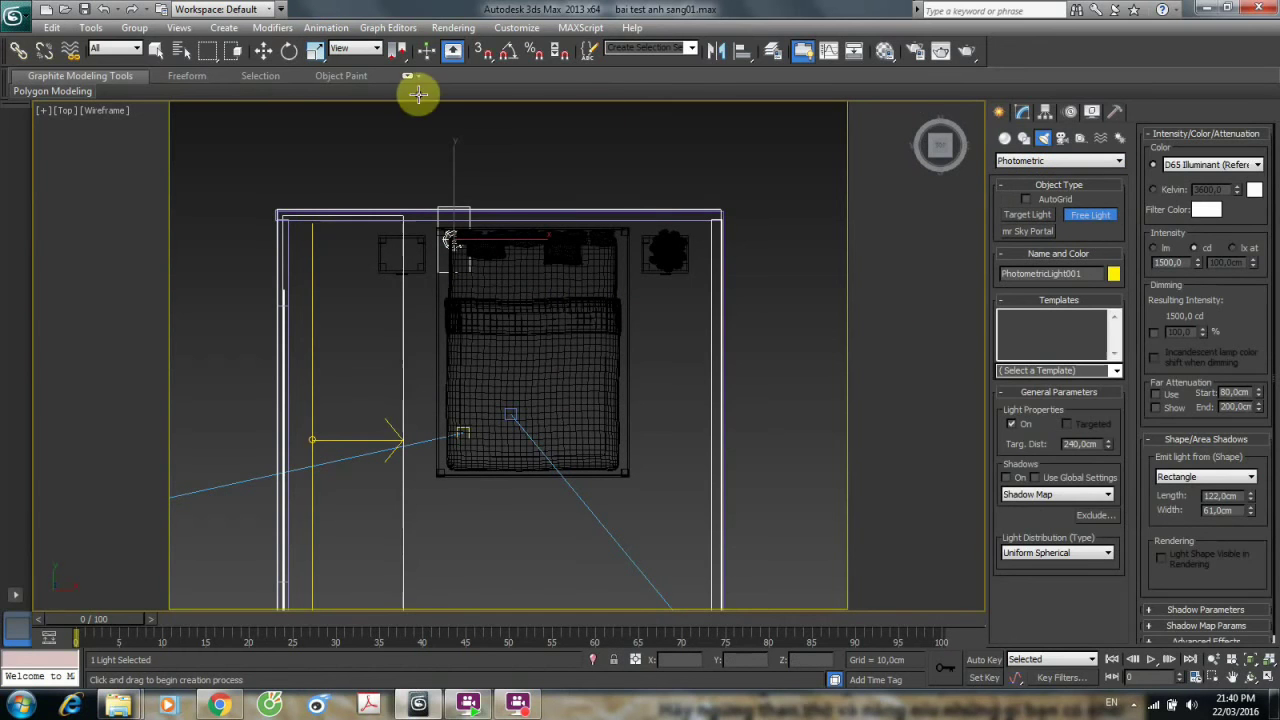
{"action": "left_click", "coordinate": [263, 51]}
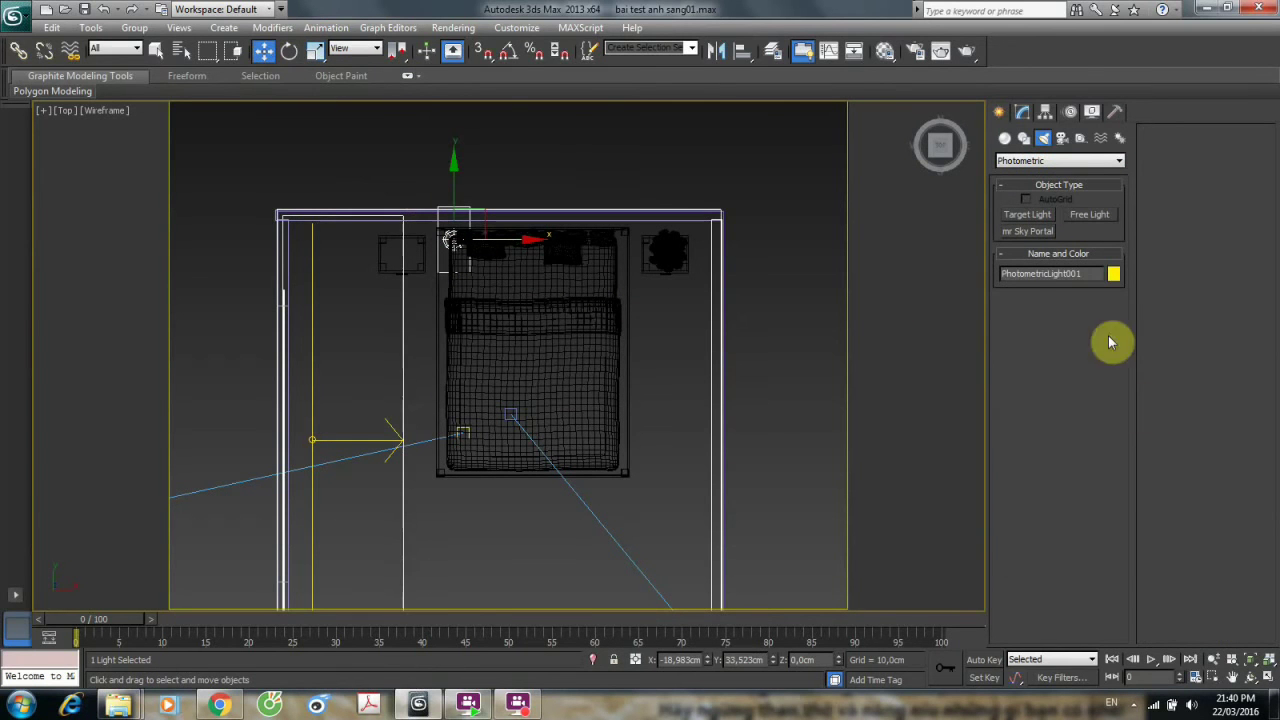
Set the free light's distribution type to Photometric Web.
{"action": "left_click", "coordinate": [1022, 112]}
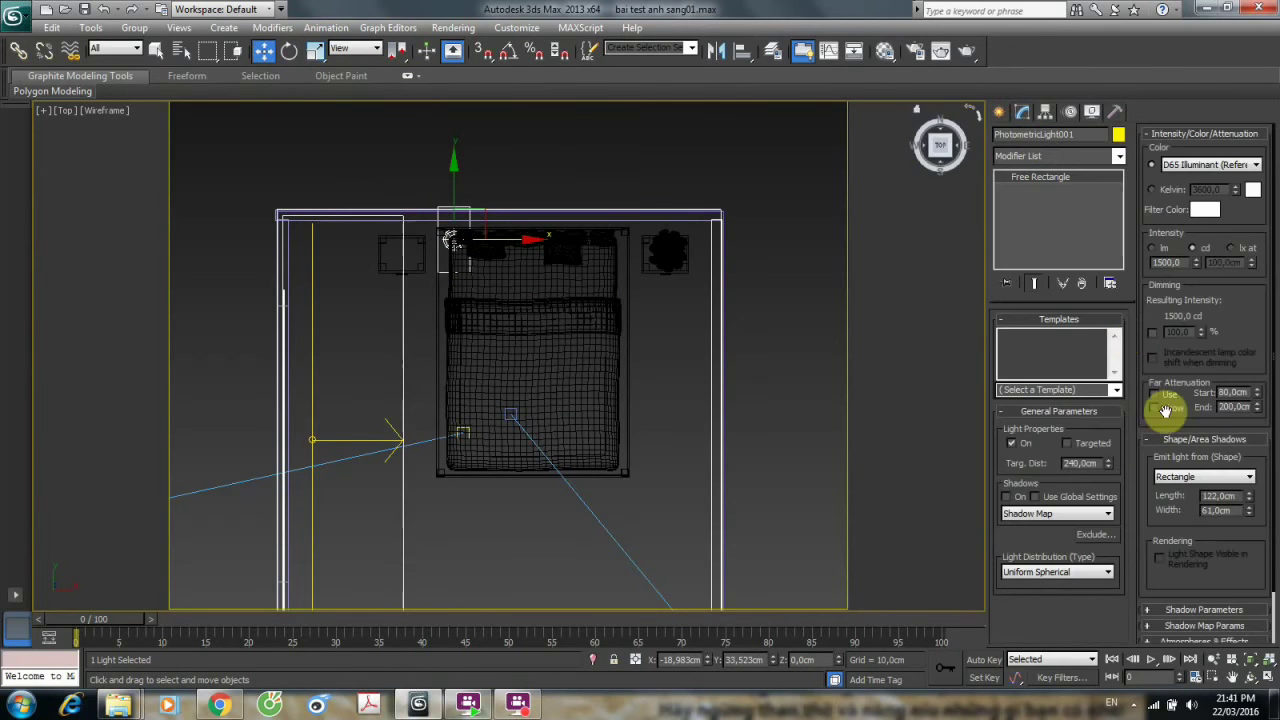
{"action": "scroll", "coordinate": [1078, 550], "scroll_direction": "down", "scroll_amount": 1}
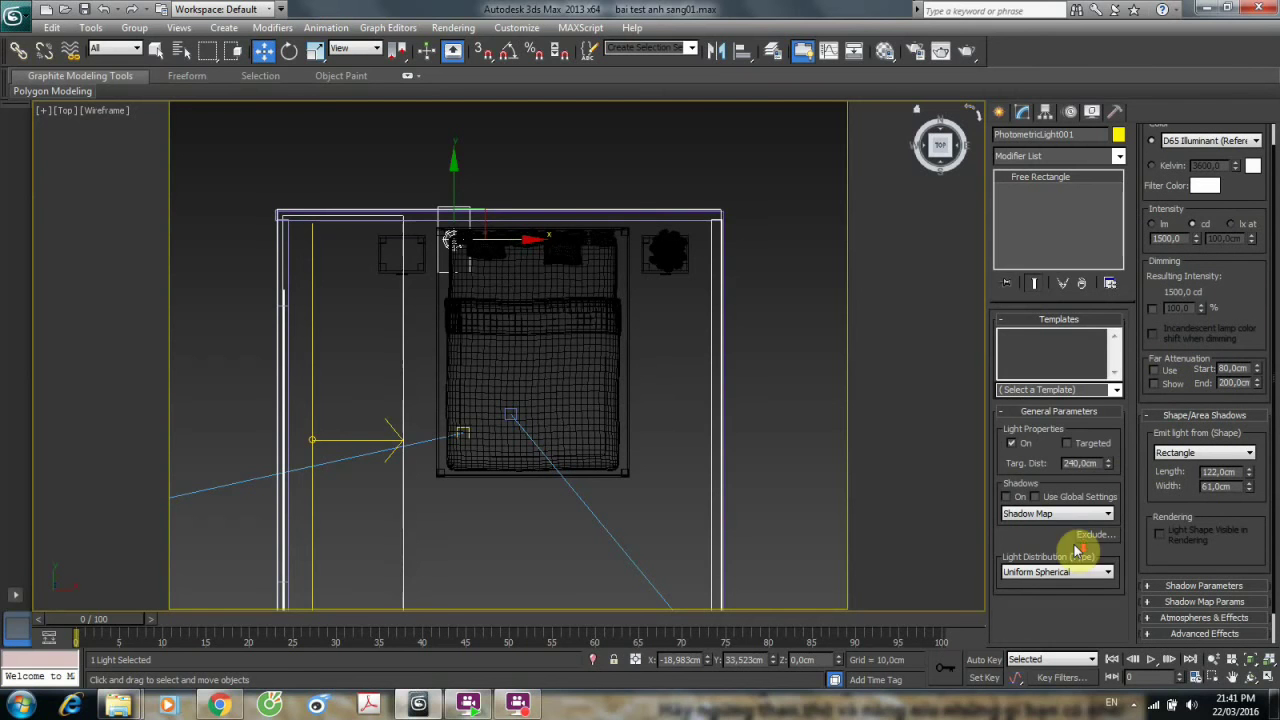
{"action": "left_click", "coordinate": [1069, 573]}
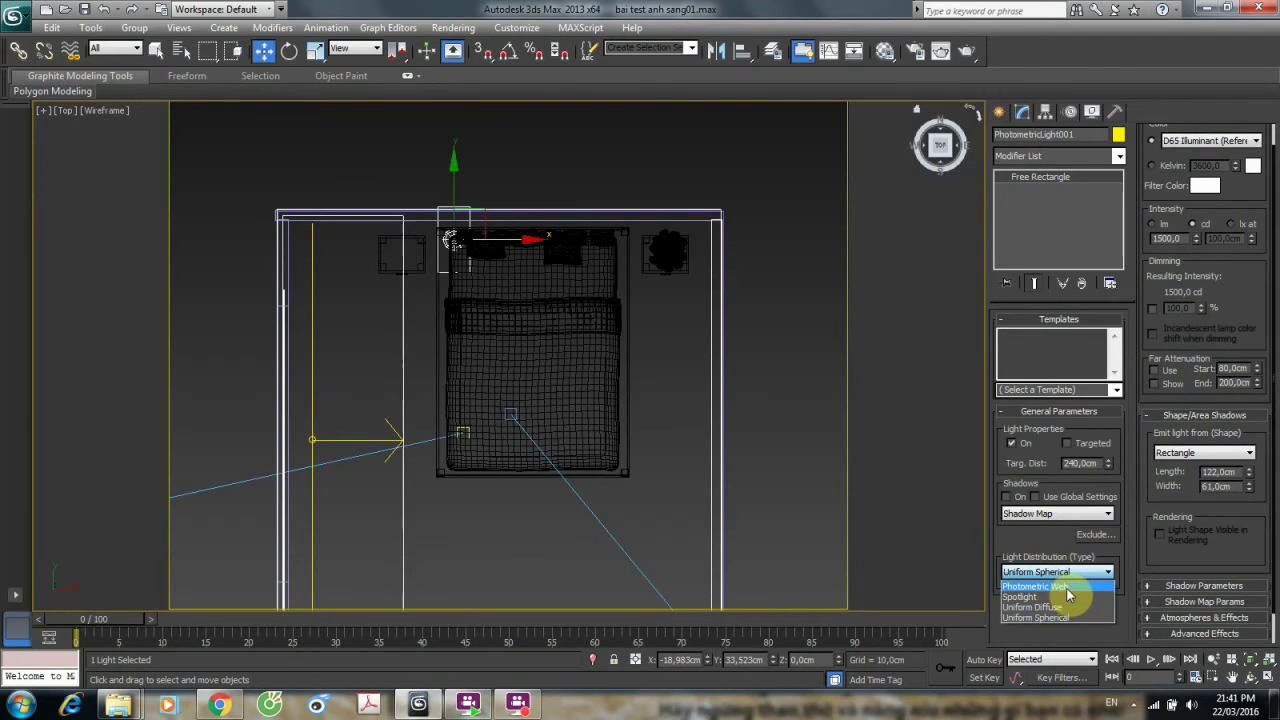
{"action": "left_click", "coordinate": [1067, 590]}
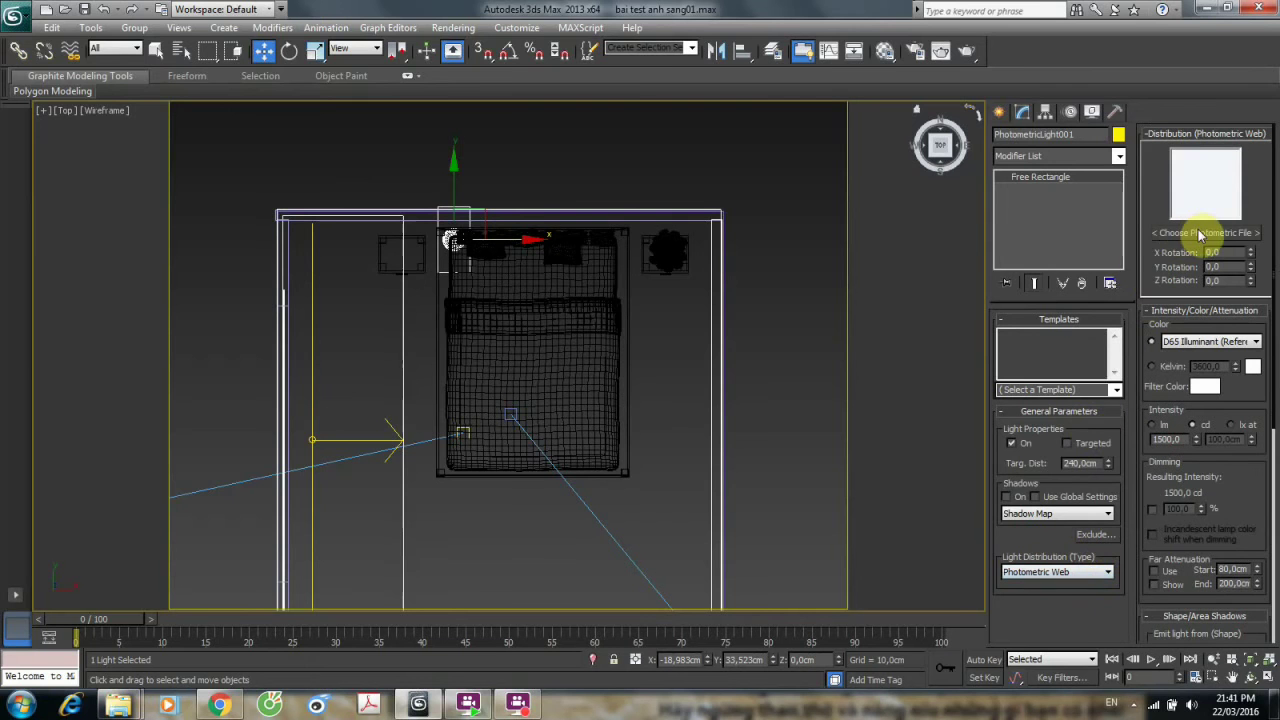
Load Nice.IES from the Best IES folder as the free light's photometric file.
{"action": "left_click", "coordinate": [1200, 232]}
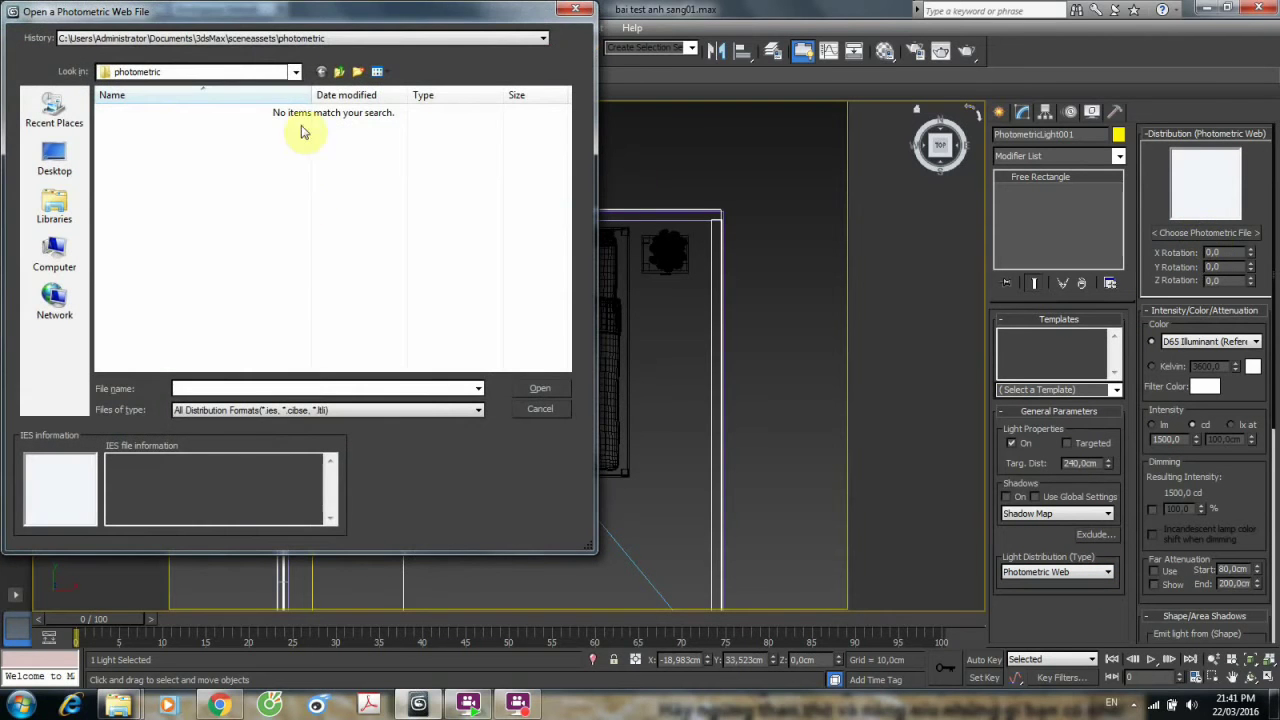
{"action": "left_click", "coordinate": [343, 38]}
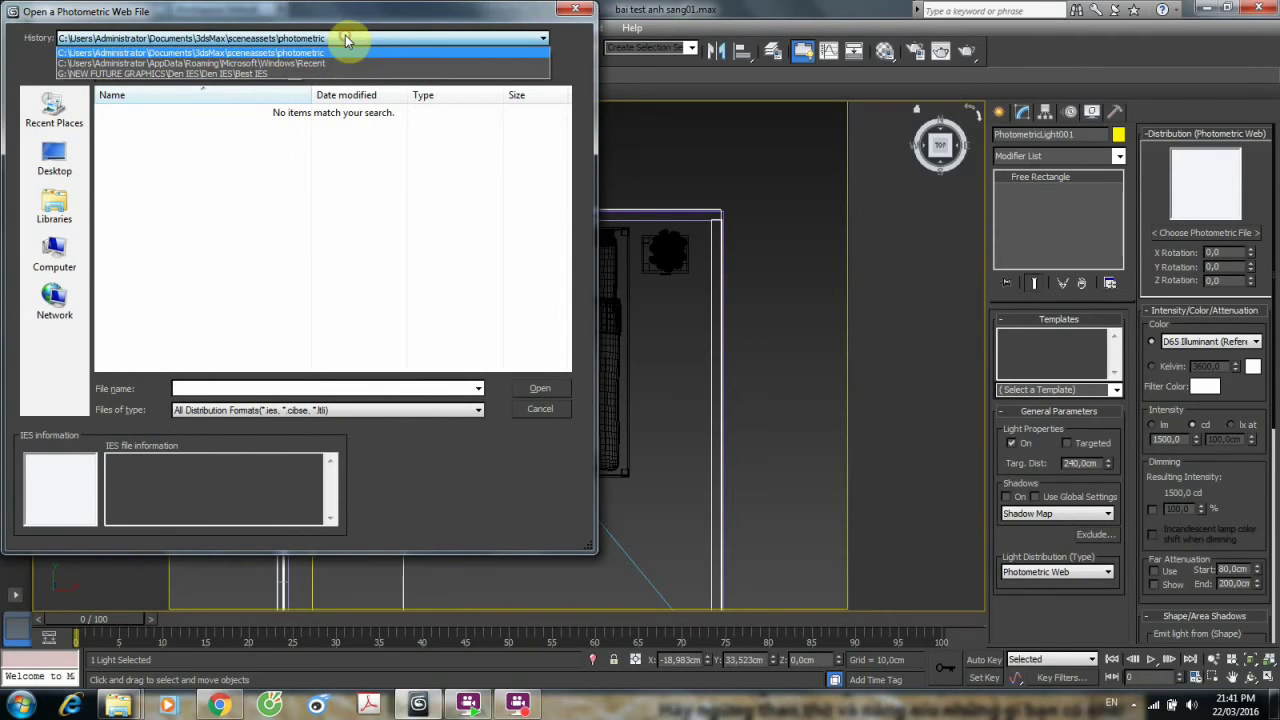
{"action": "left_click", "coordinate": [267, 75]}
{"action": "scroll", "coordinate": [566, 160], "scroll_direction": "down", "scroll_amount": 1}
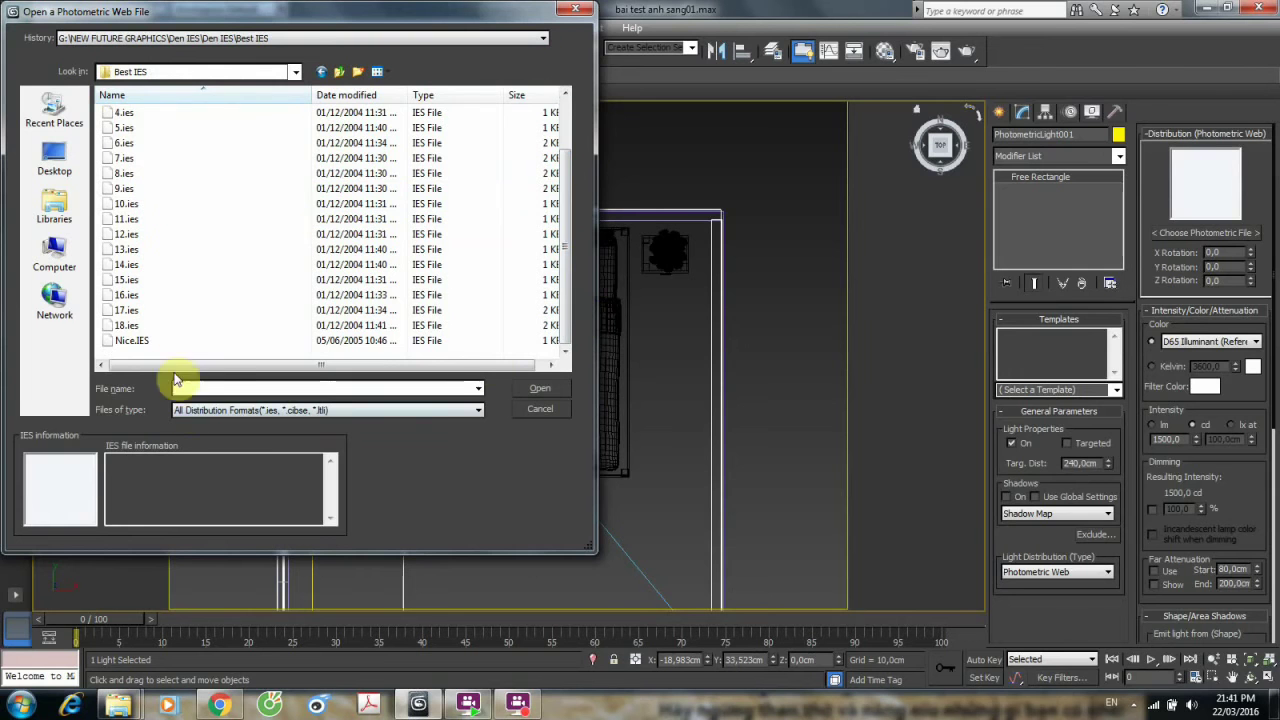
{"action": "left_click", "coordinate": [157, 340]}
{"action": "left_click", "coordinate": [537, 388]}
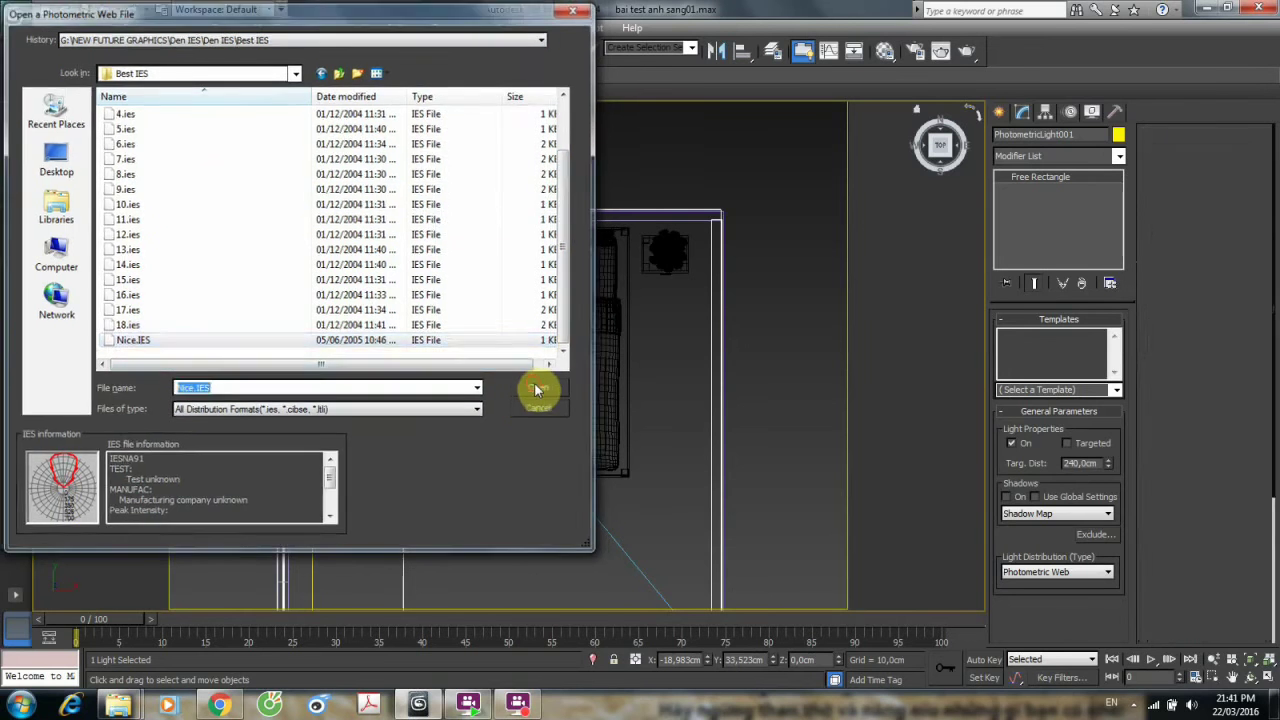
In Front view, raise the free light to about 280 cm, add two instances about 125 cm apart, and return to the camera view.
{"action": "key", "text": "f"}
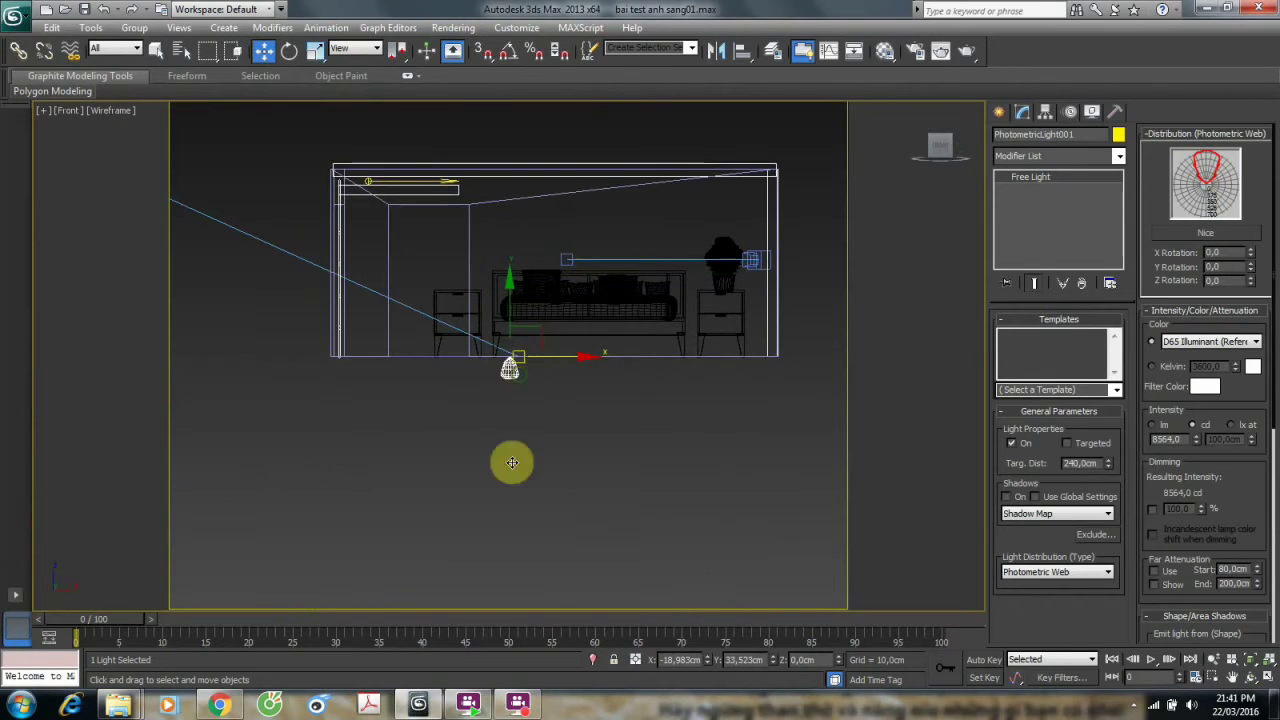
{"action": "mouse_move", "coordinate": [505, 265]}
{"action": "left_mouse_down"}
{"action": "mouse_move", "coordinate": [506, 200]}
{"action": "mouse_move", "coordinate": [613, 226]}
{"action": "left_mouse_up"}
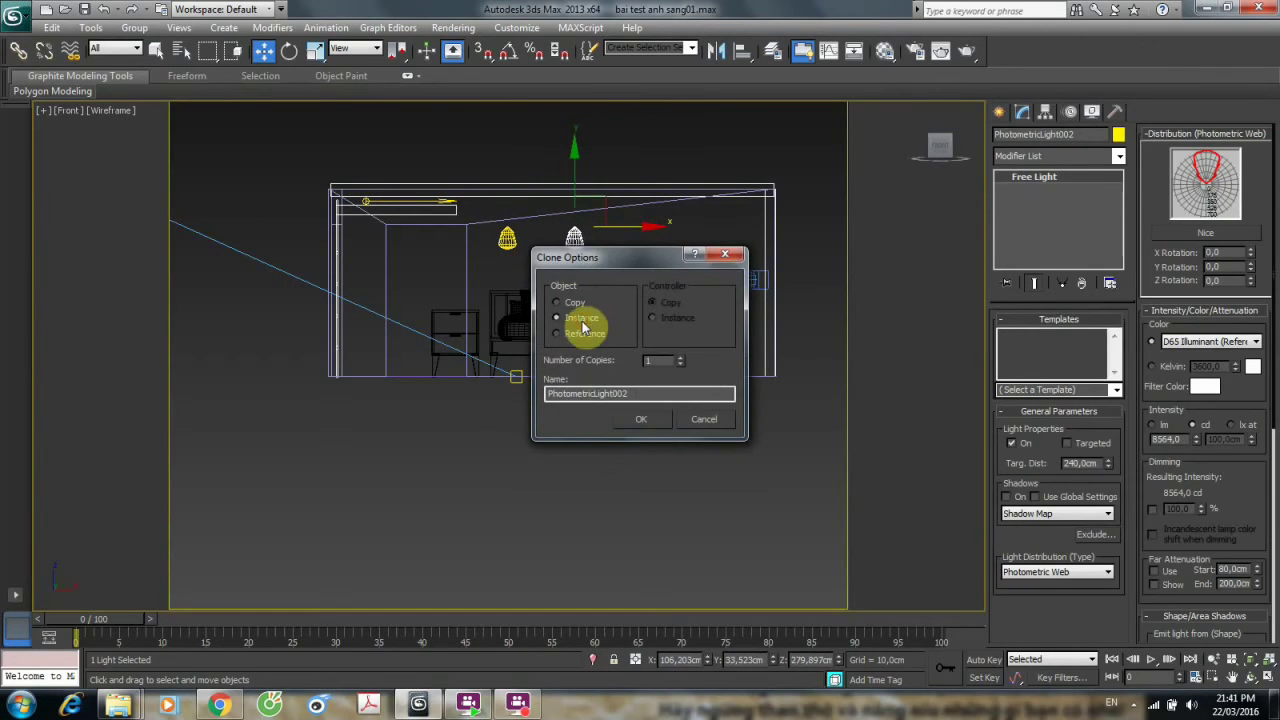
{"action": "left_click", "coordinate": [648, 432]}
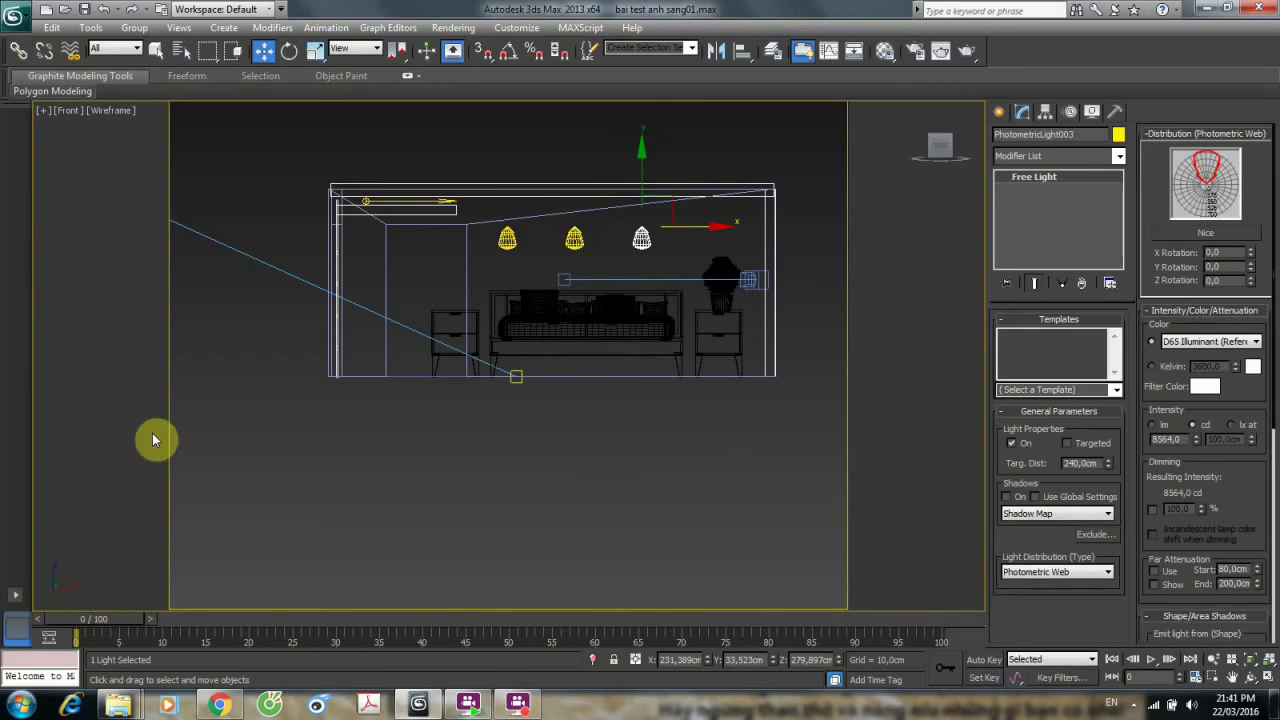
{"action": "left_click", "coordinate": [270, 421]}
{"action": "key", "text": "c"}
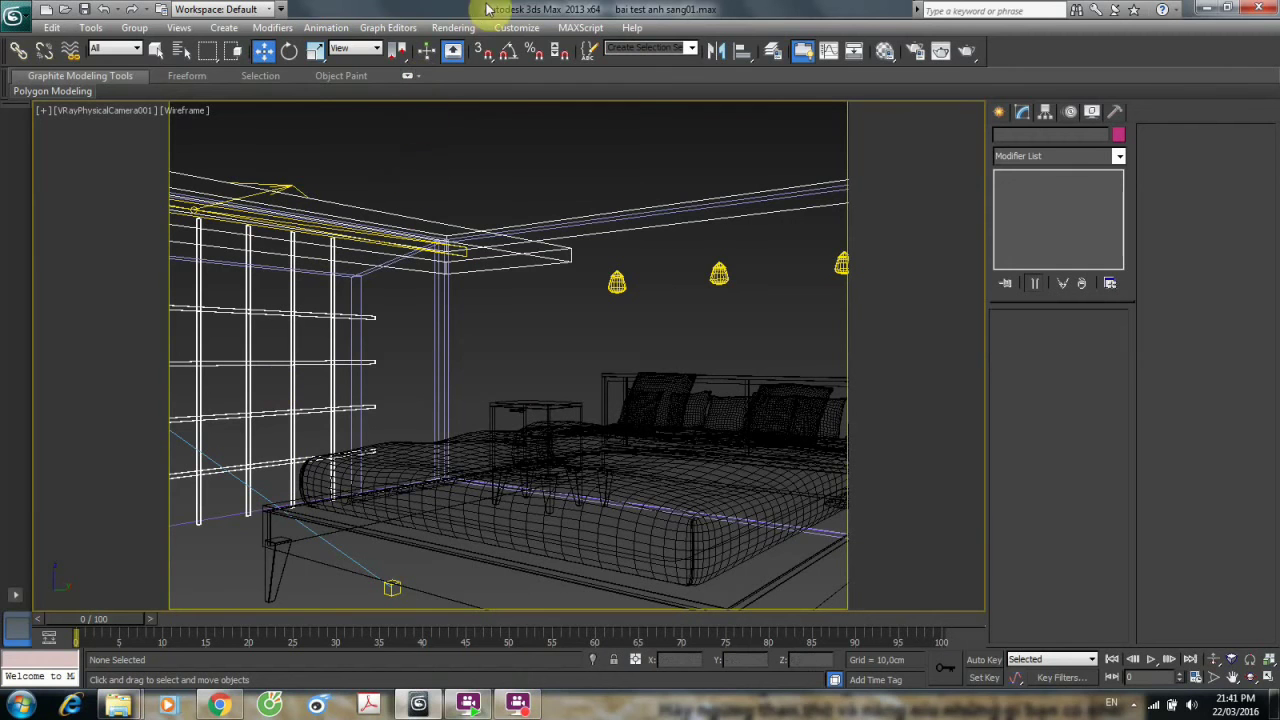
In the render setup, assign the Default Scanline Renderer as the production renderer.
{"action": "left_click", "coordinate": [510, 30]}
{"action": "mouse_move", "coordinate": [460, 30]}
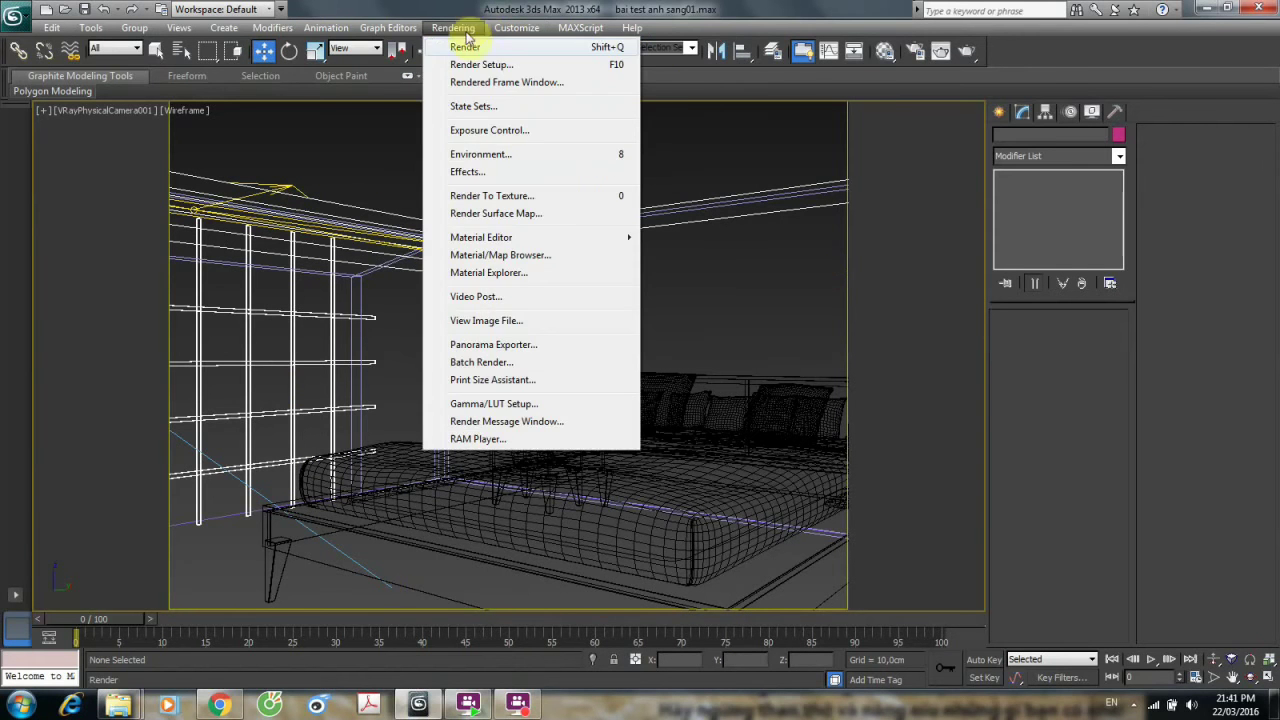
{"action": "left_click", "coordinate": [481, 66]}
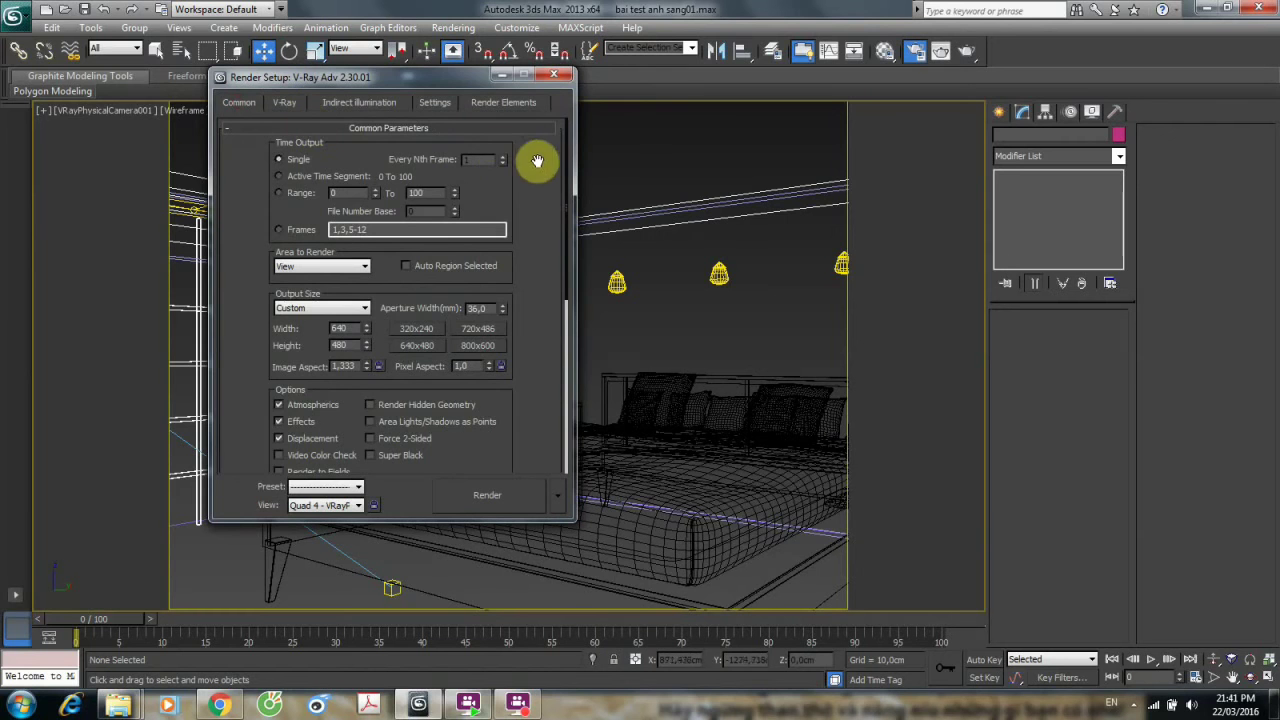
{"action": "left_click_drag", "start_coordinate": [567, 155], "coordinate": [580, 457]}
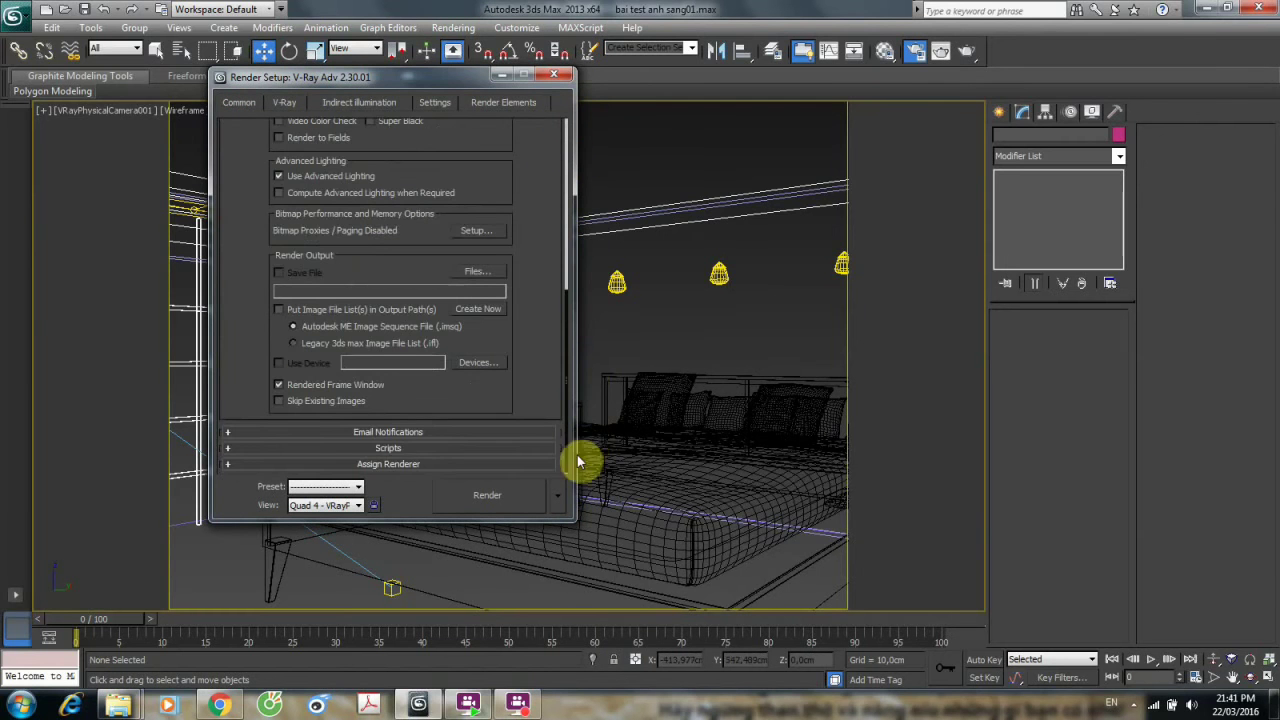
{"action": "left_click", "coordinate": [400, 466]}
{"action": "left_click", "coordinate": [484, 397]}
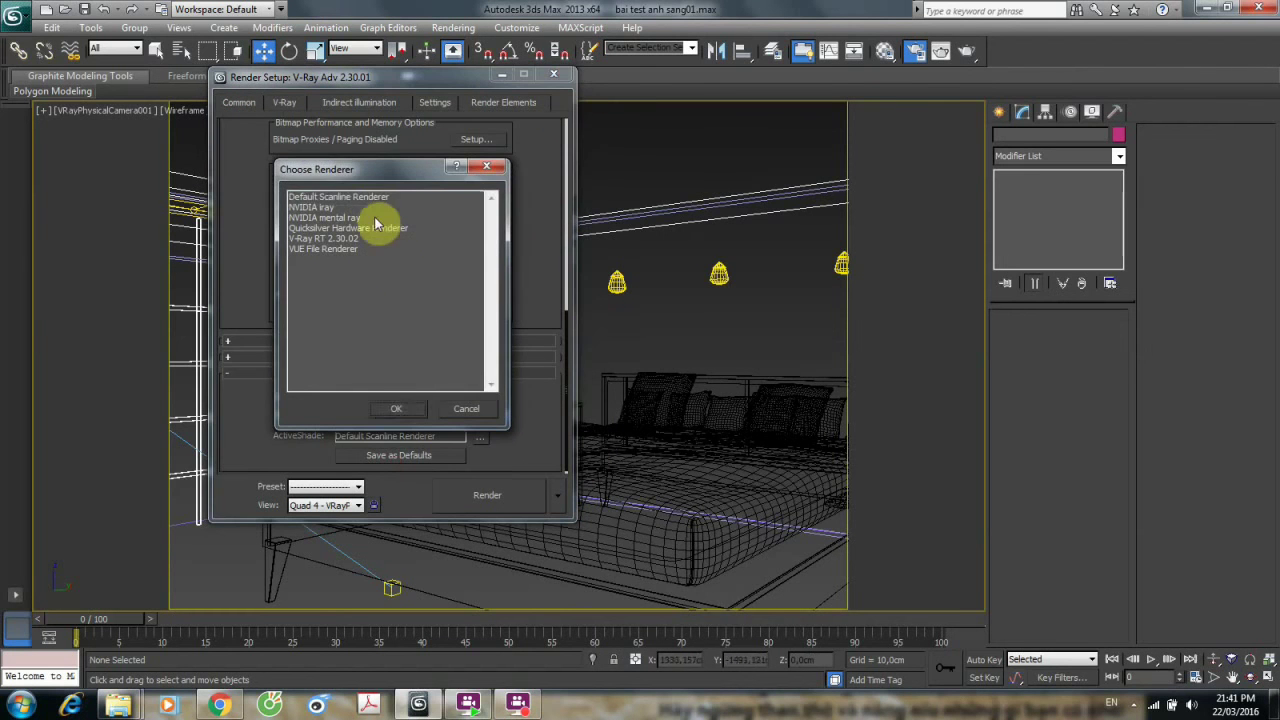
{"action": "left_click", "coordinate": [368, 199]}
{"action": "left_click", "coordinate": [393, 410]}
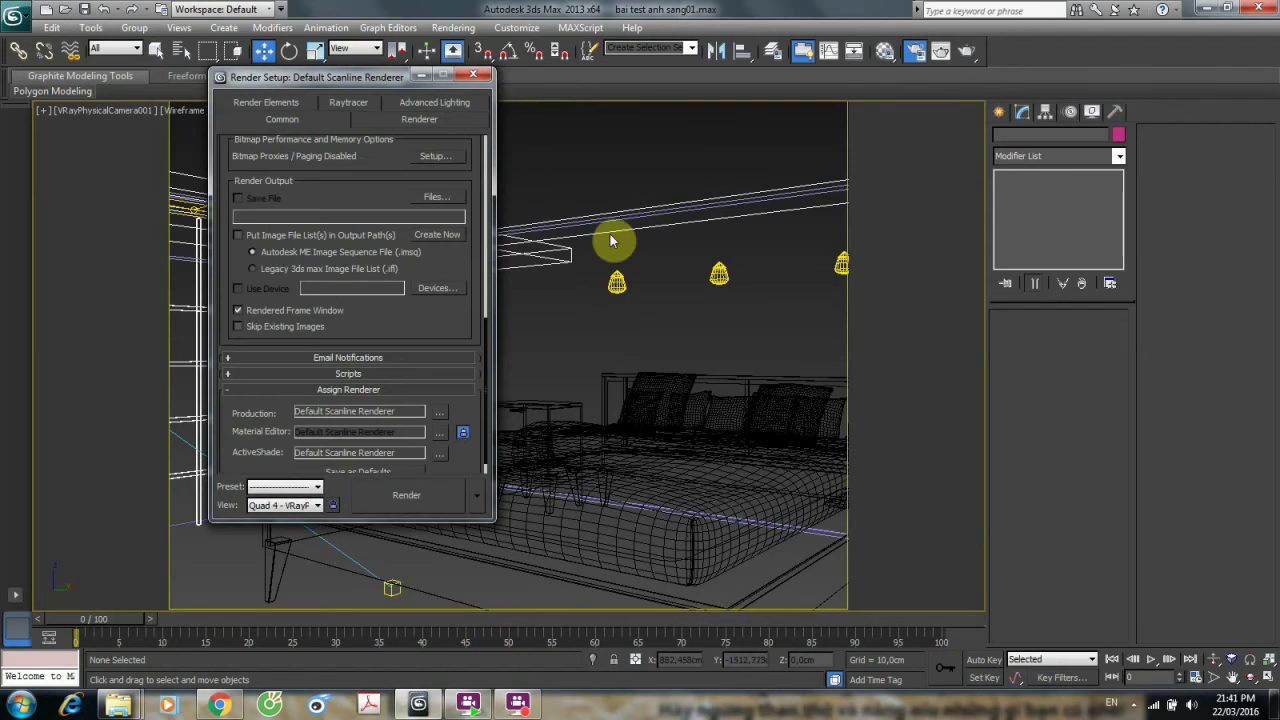
Test-render the camera view, continuing past the missing map files, and close the rendered frame.
{"action": "left_click", "coordinate": [473, 75]}
{"action": "key", "text": "shift+q"}
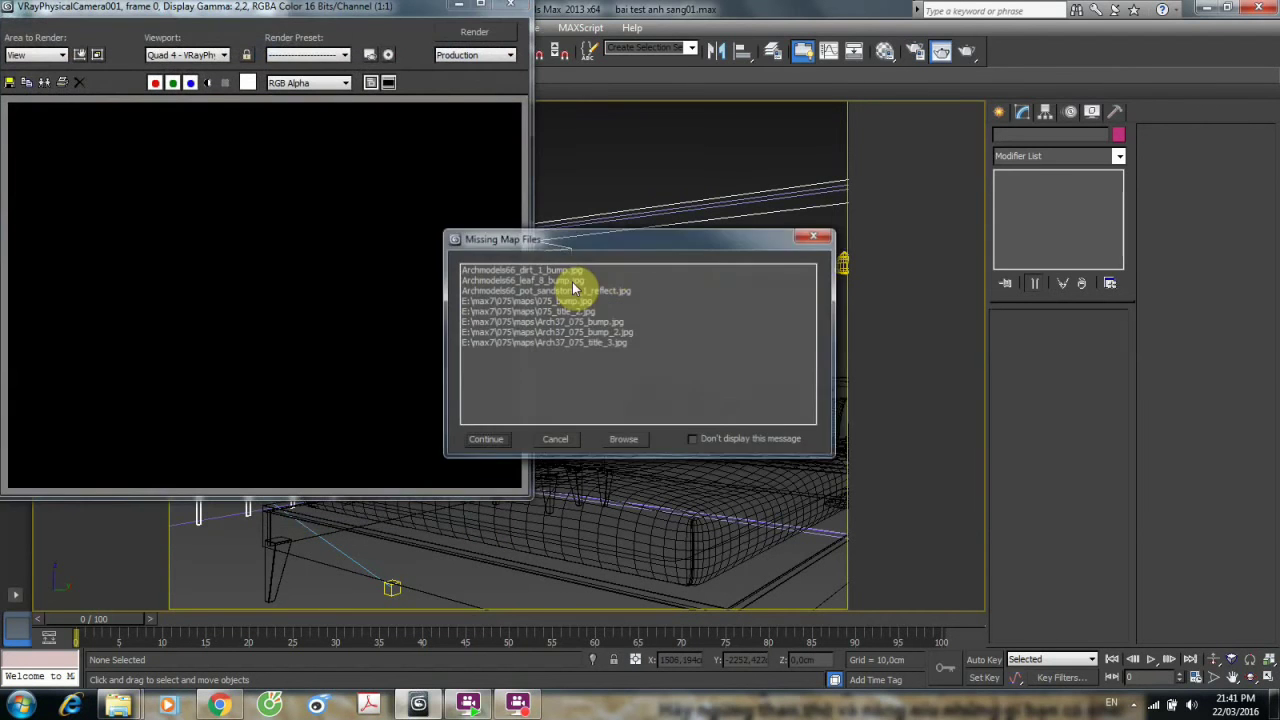
{"action": "left_click", "coordinate": [484, 439]}
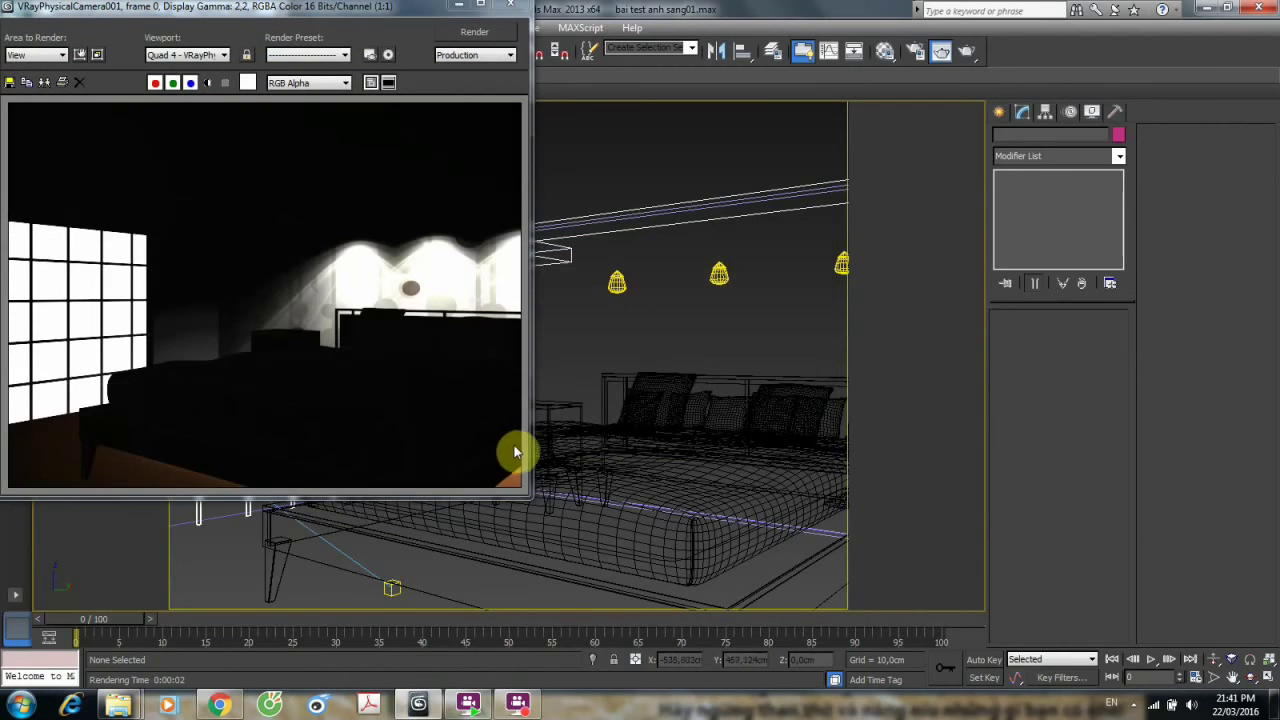
{"action": "left_click", "coordinate": [510, 5]}
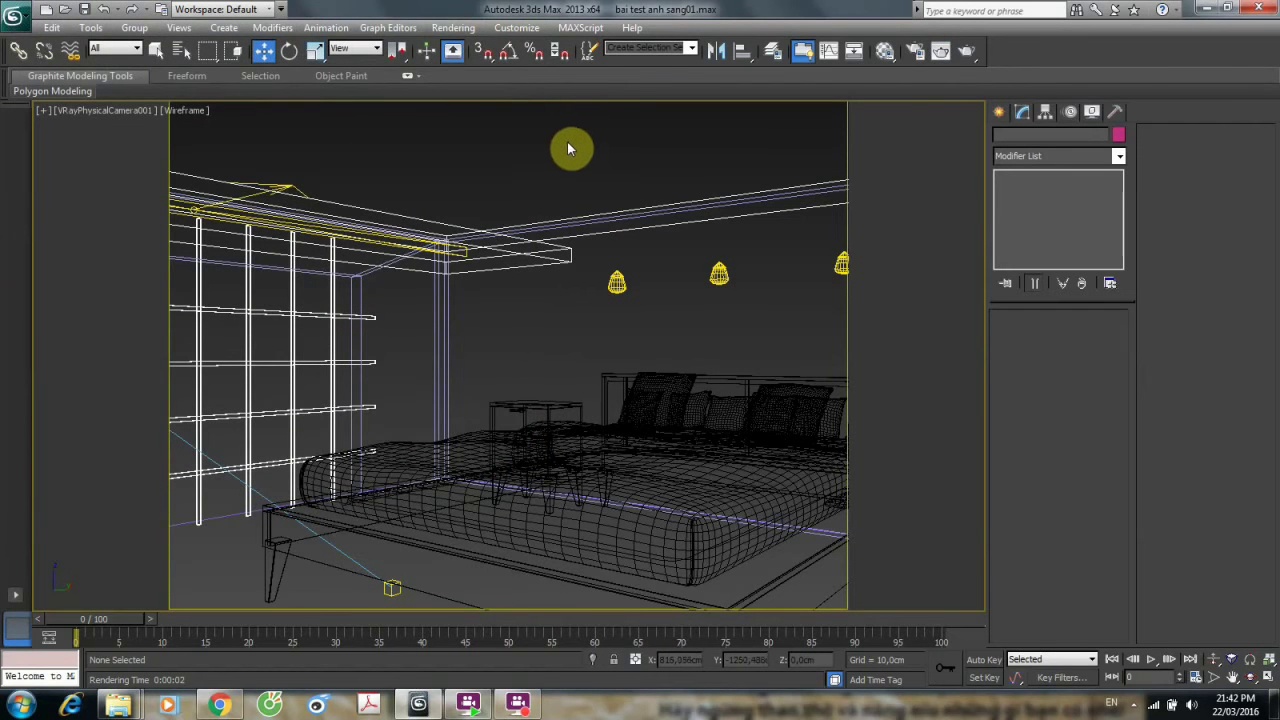
Reopen the render setup and set the output size to 640x480.
{"action": "key", "text": "F10"}
{"action": "left_click_drag", "start_coordinate": [368, 84], "coordinate": [537, 37]}
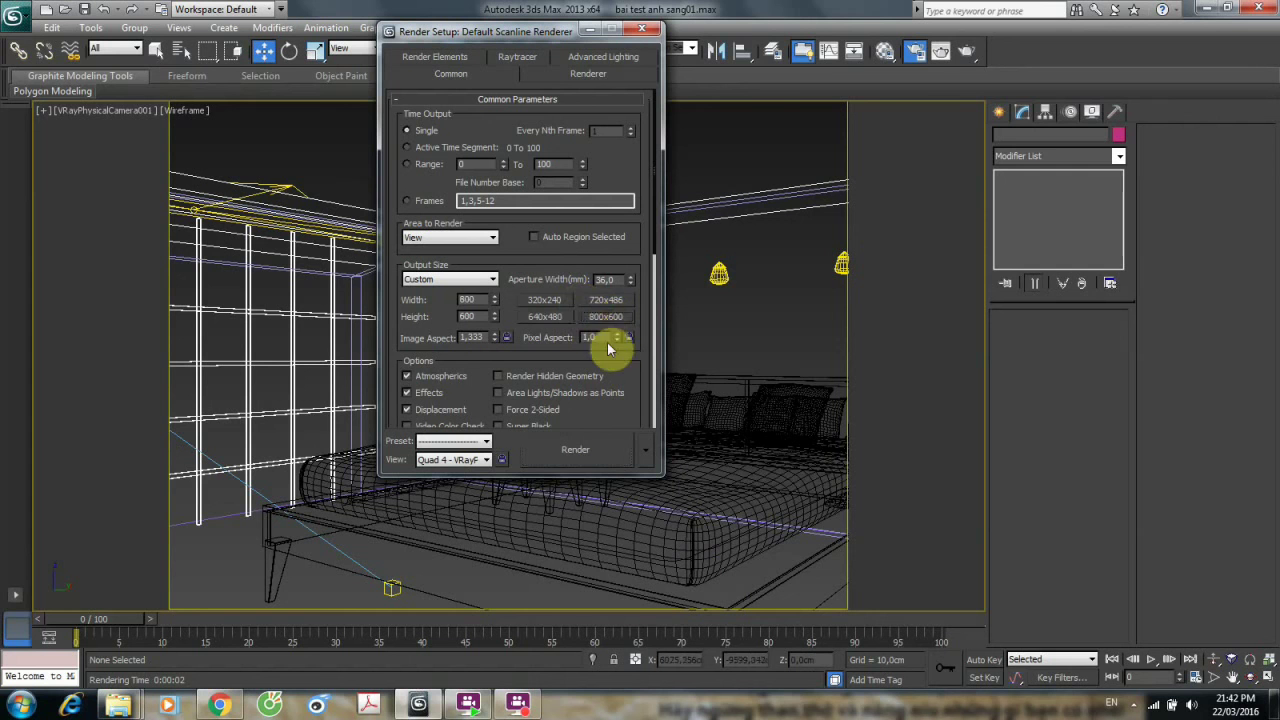
{"action": "left_click", "coordinate": [547, 321]}
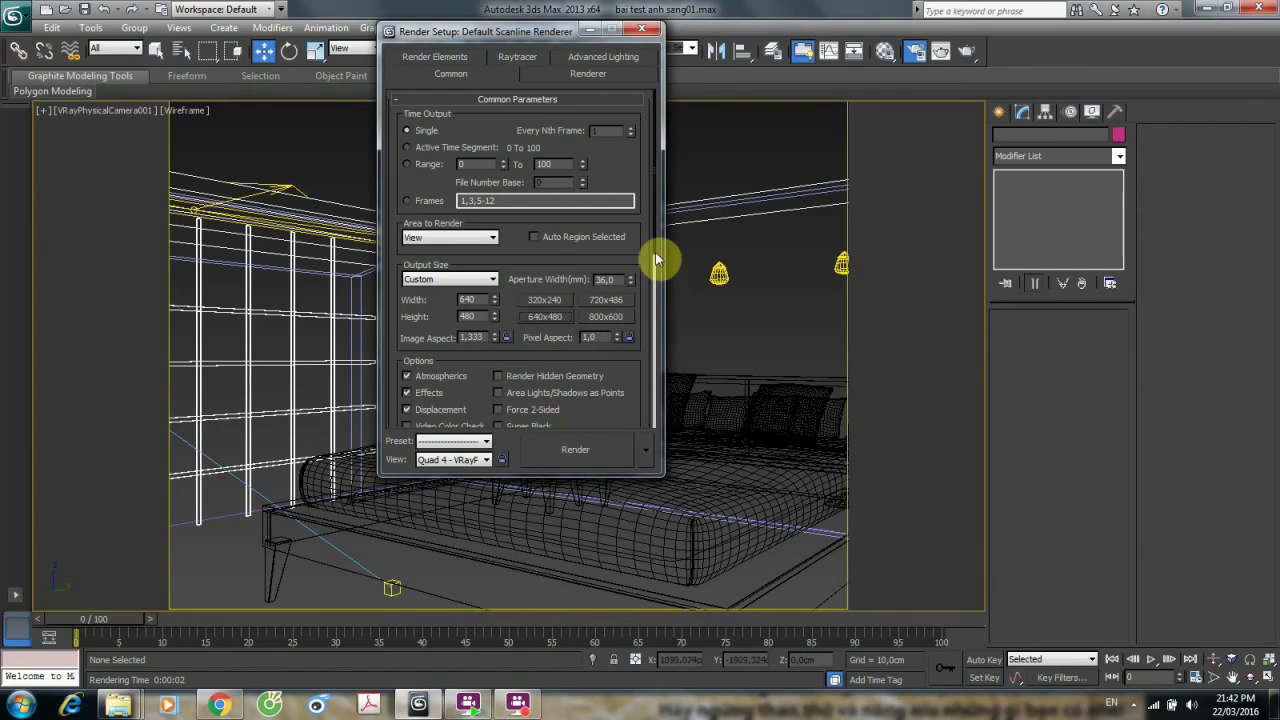
Enlarge the render setup window and assign V-Ray Adv 2.30.01 as the production renderer.
{"action": "left_click_drag", "start_coordinate": [653, 240], "coordinate": [725, 585]}
{"action": "scroll", "coordinate": [657, 240], "scroll_direction": "up", "scroll_amount": 5}
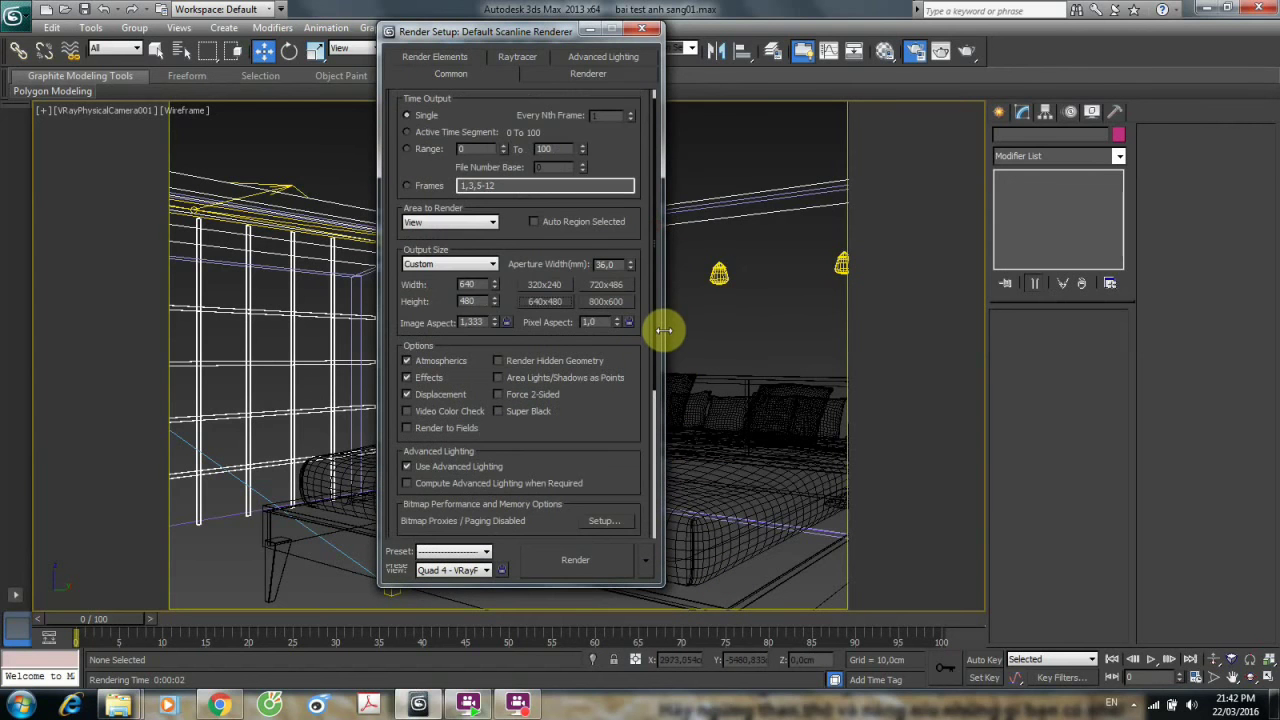
{"action": "left_click_drag", "start_coordinate": [653, 322], "coordinate": [666, 491]}
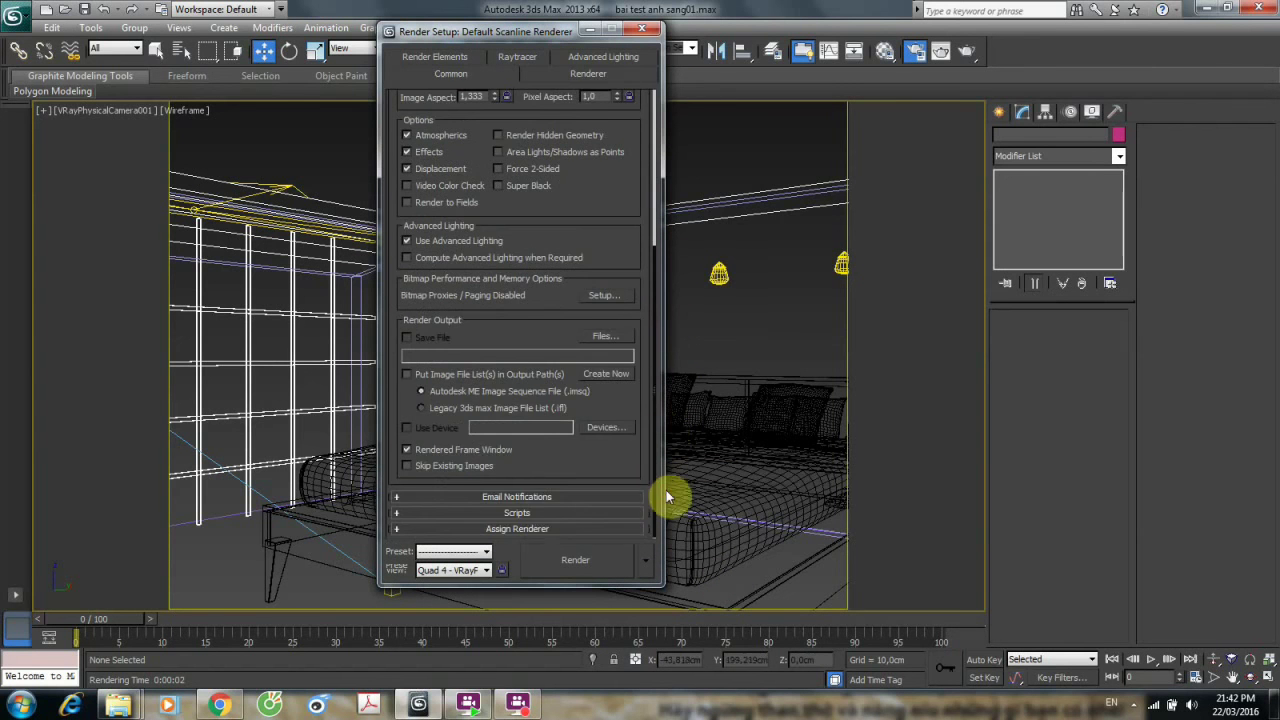
{"action": "left_click", "coordinate": [538, 530]}
{"action": "left_click", "coordinate": [609, 463]}
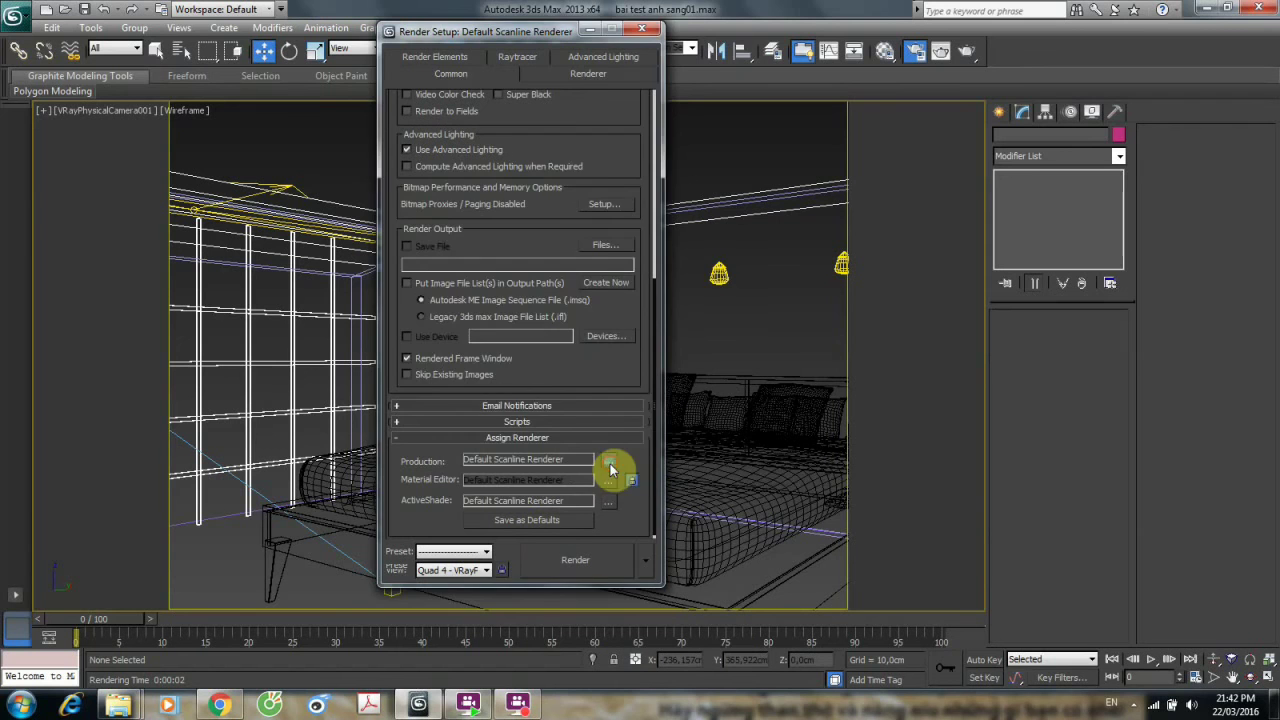
{"action": "left_click", "coordinate": [484, 238]}
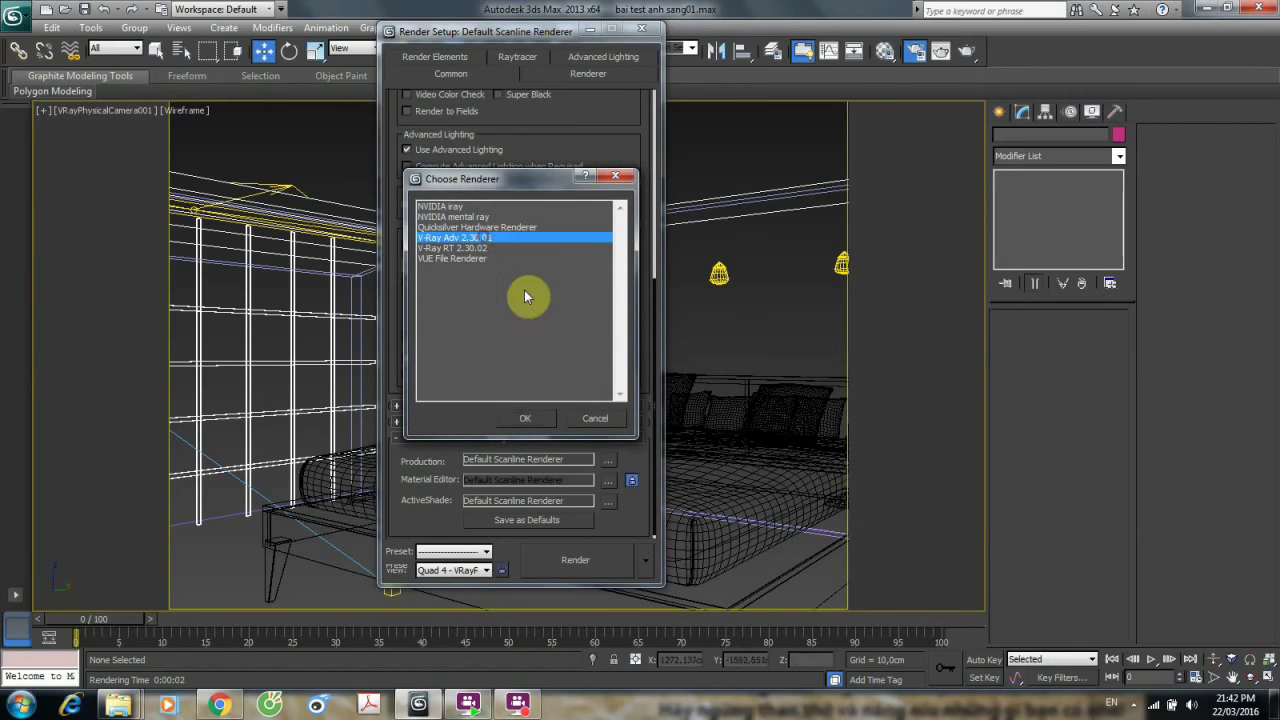
{"action": "left_click", "coordinate": [528, 422]}
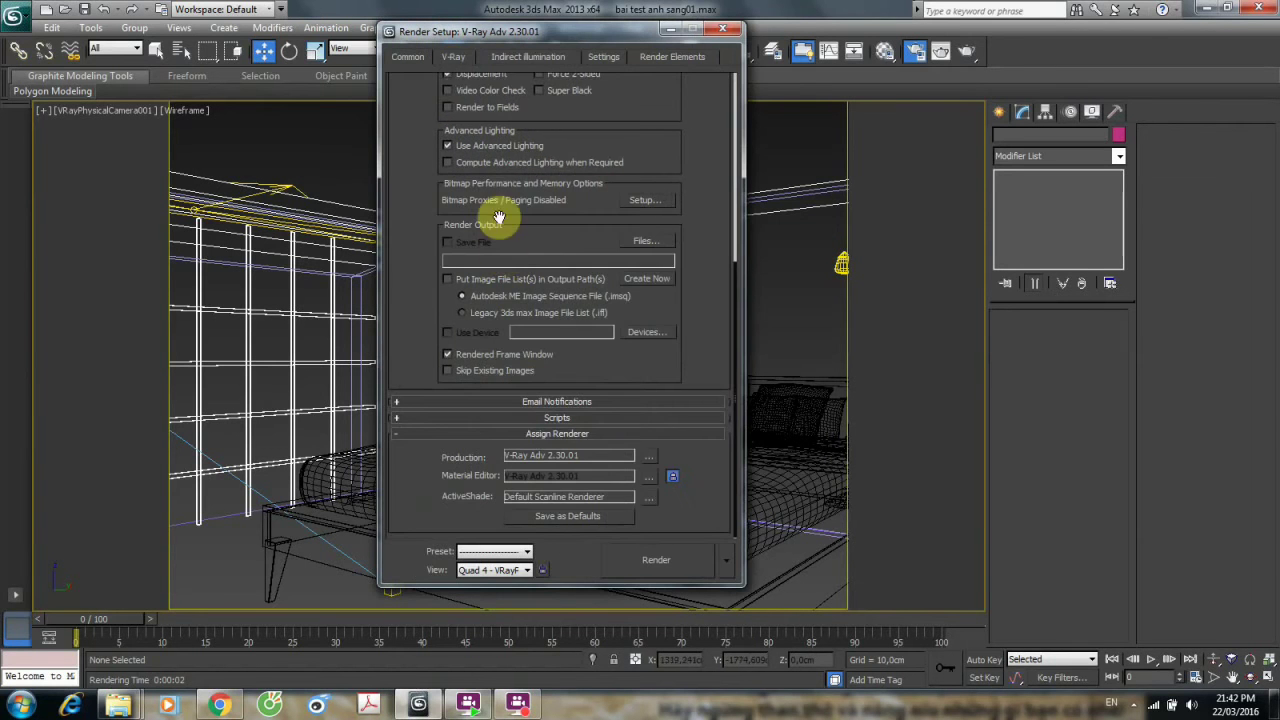
Set the V-Ray image sampler type to Adaptive DMC and review its subdivision settings.
{"action": "left_click", "coordinate": [453, 60]}
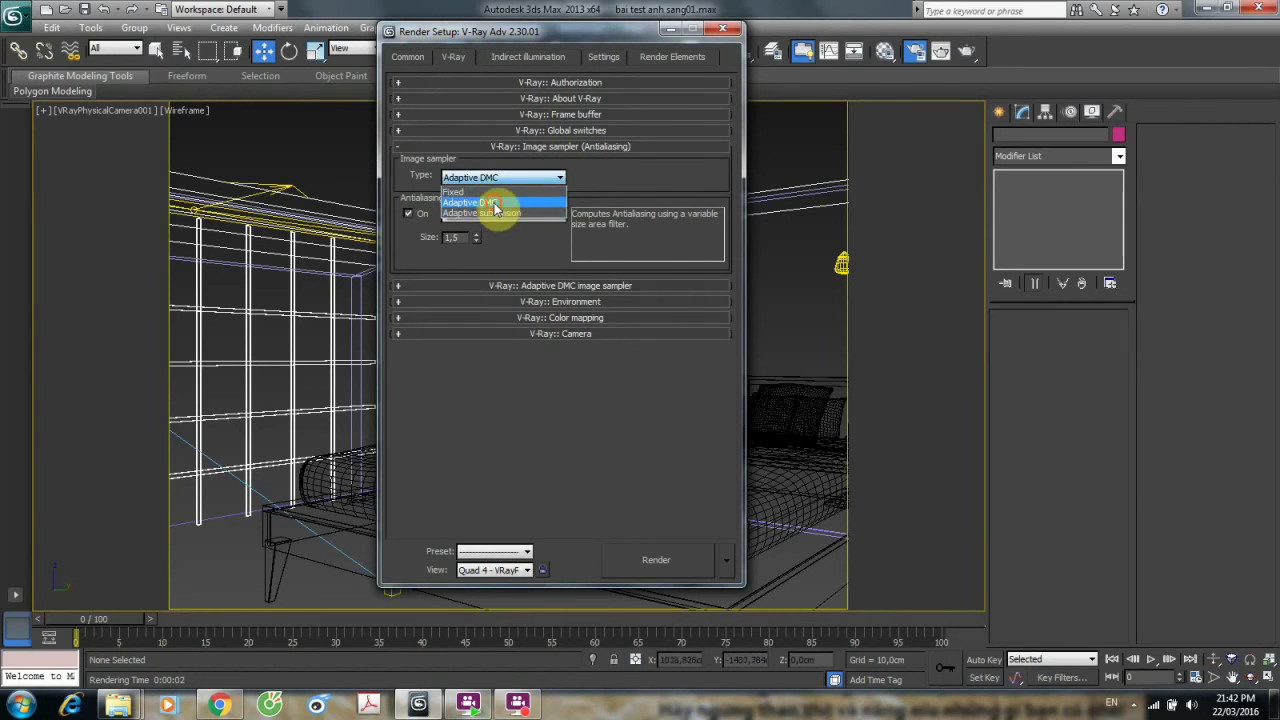
{"action": "left_click", "coordinate": [491, 200]}
{"action": "left_click", "coordinate": [540, 148]}
{"action": "left_click", "coordinate": [575, 164]}
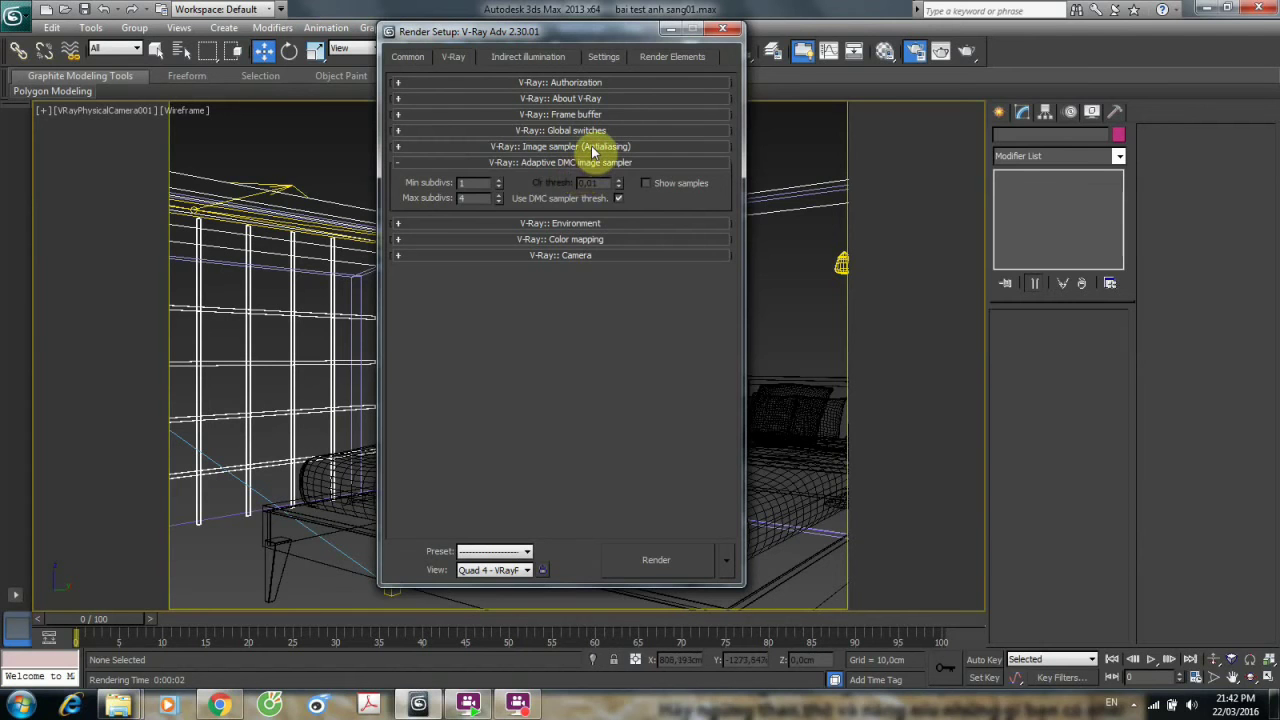
{"action": "left_click", "coordinate": [593, 147]}
{"action": "left_click", "coordinate": [598, 147]}
{"action": "left_click", "coordinate": [595, 147]}
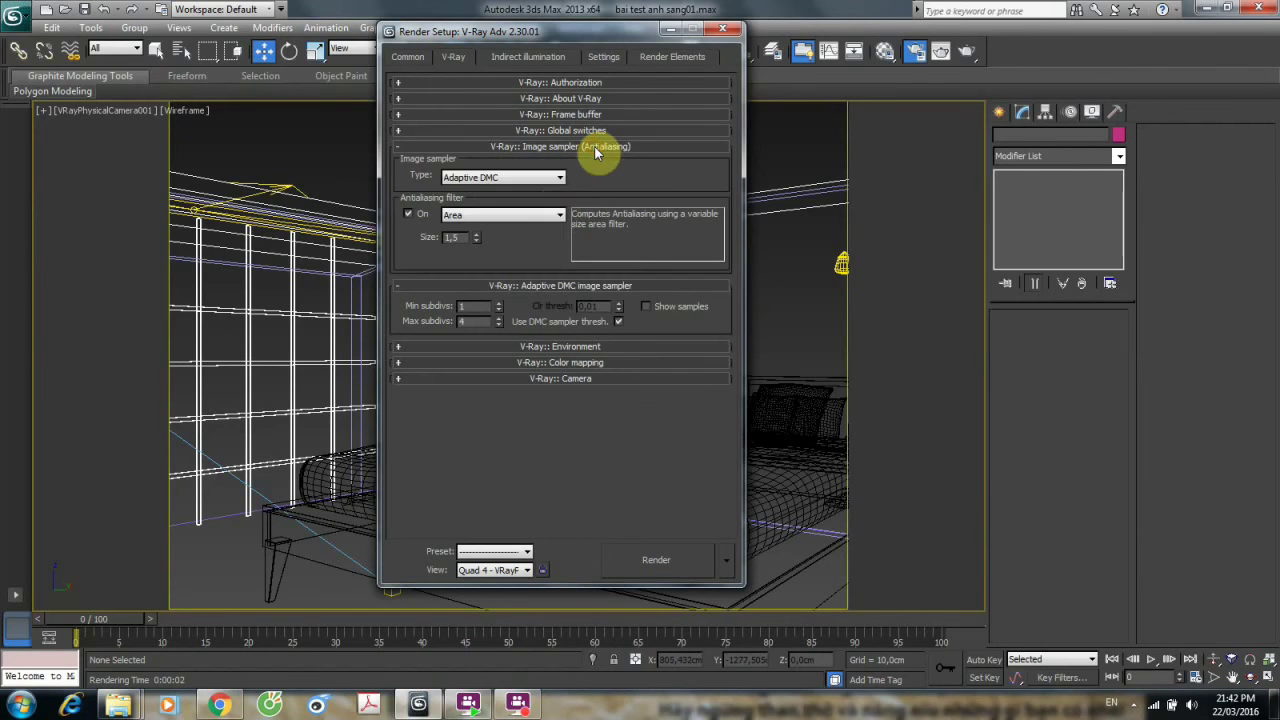
Keep the Adaptive DMC sampler, set the antialiasing filter to Catmull-Rom, and collapse both image sampler sections.
{"action": "left_click", "coordinate": [535, 179]}
{"action": "left_click", "coordinate": [487, 188]}
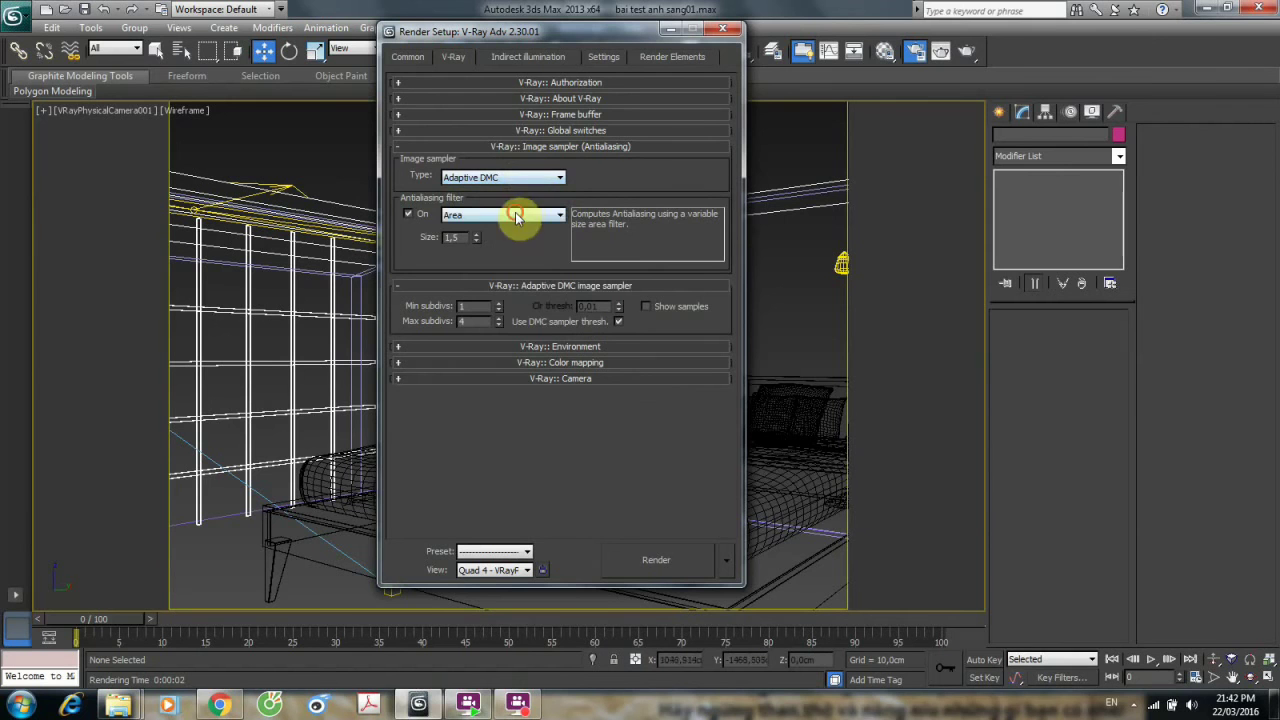
{"action": "left_click", "coordinate": [513, 215]}
{"action": "left_click", "coordinate": [509, 250]}
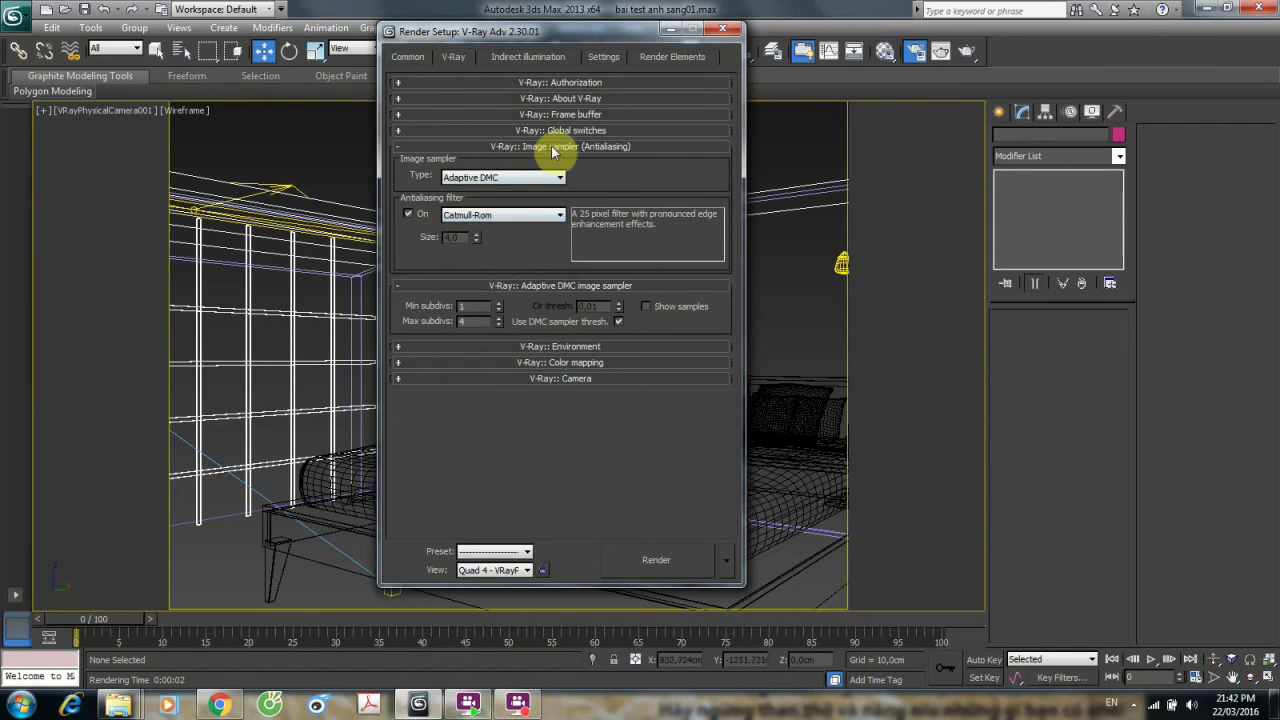
{"action": "left_click", "coordinate": [565, 147]}
{"action": "left_click", "coordinate": [571, 163]}
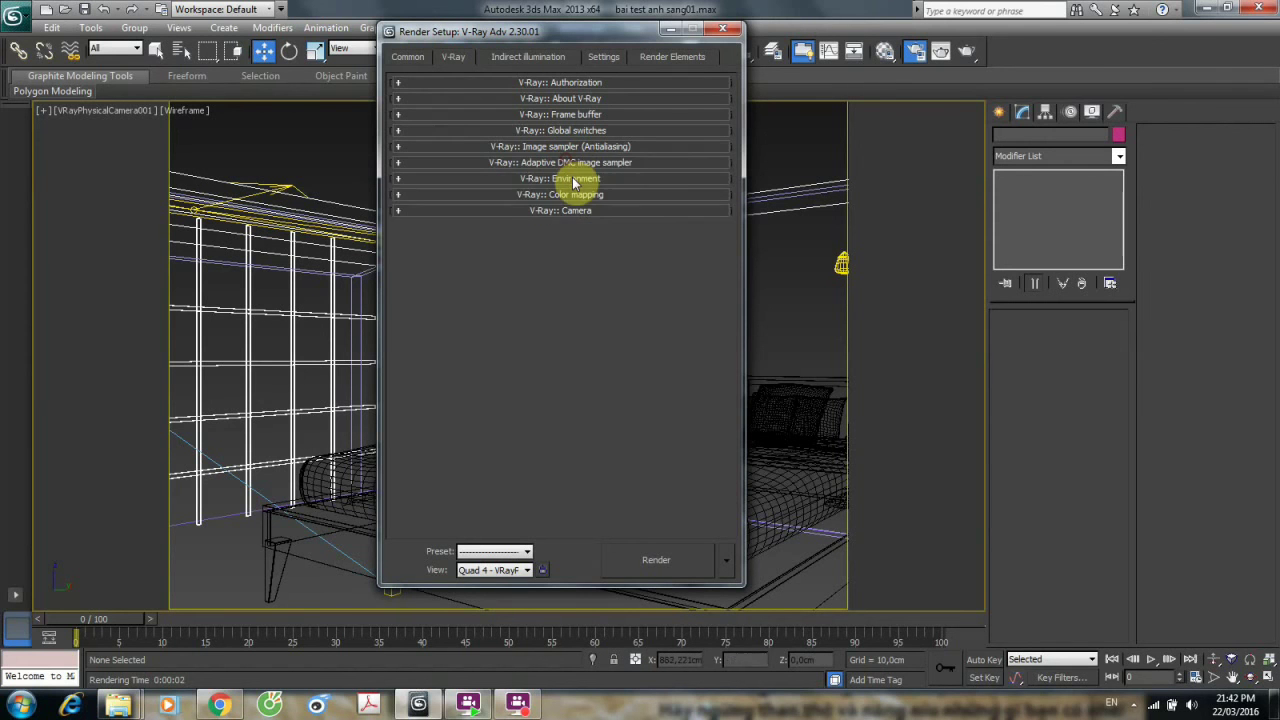
Enable the V-Ray GI environment (skylight) override and collapse the environment settings.
{"action": "left_click", "coordinate": [573, 179]}
{"action": "left_click", "coordinate": [415, 208]}
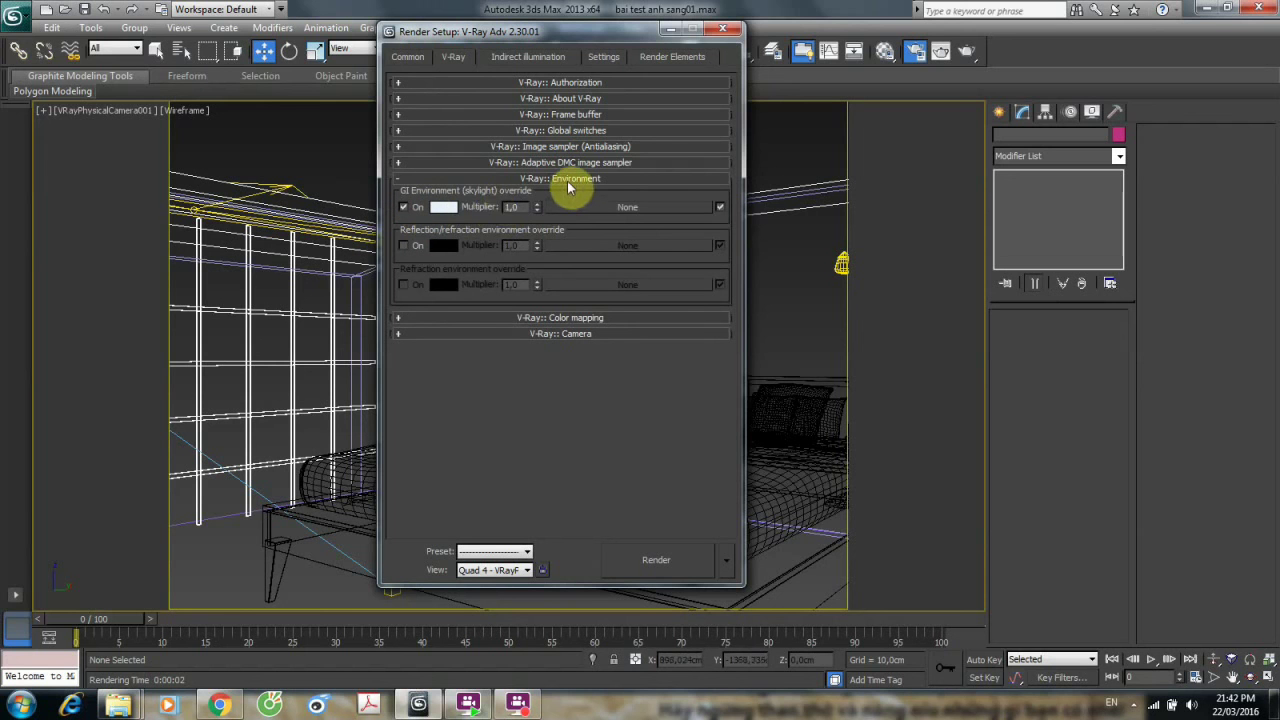
{"action": "left_click", "coordinate": [568, 180]}
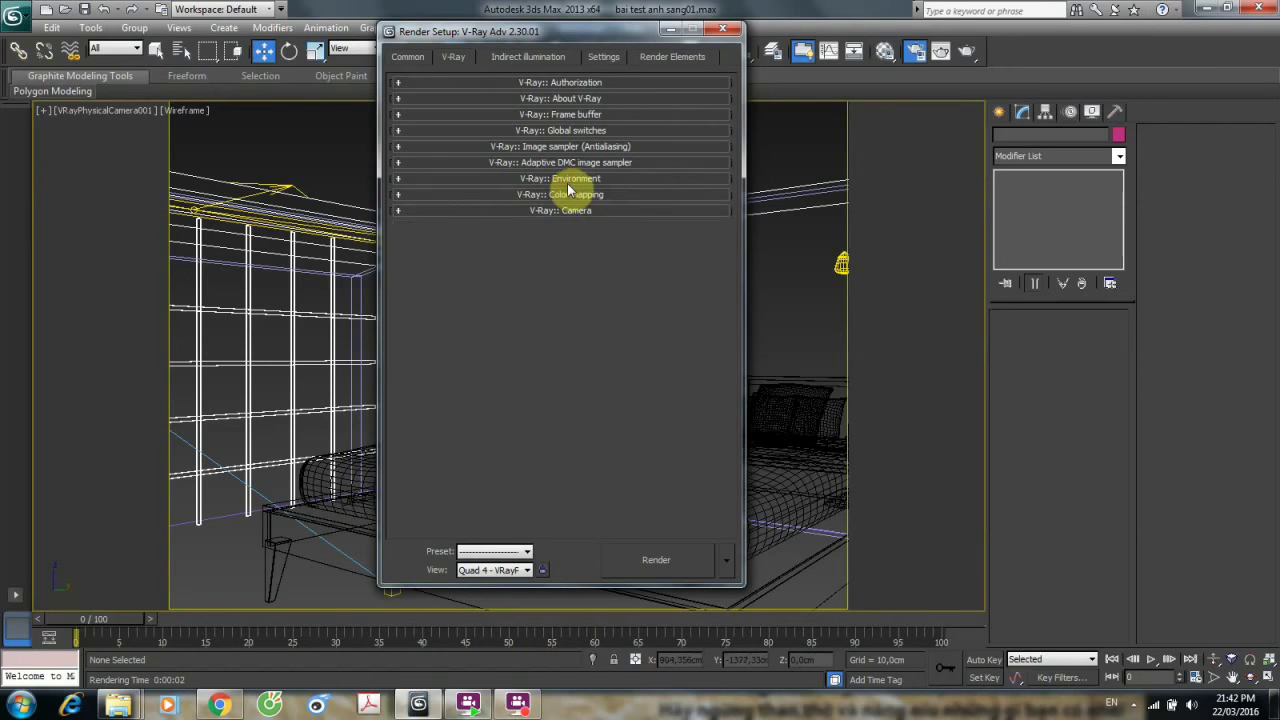
Set the V-Ray color mapping type to Reinhard and collapse its settings.
{"action": "left_click", "coordinate": [571, 196]}
{"action": "left_click", "coordinate": [528, 214]}
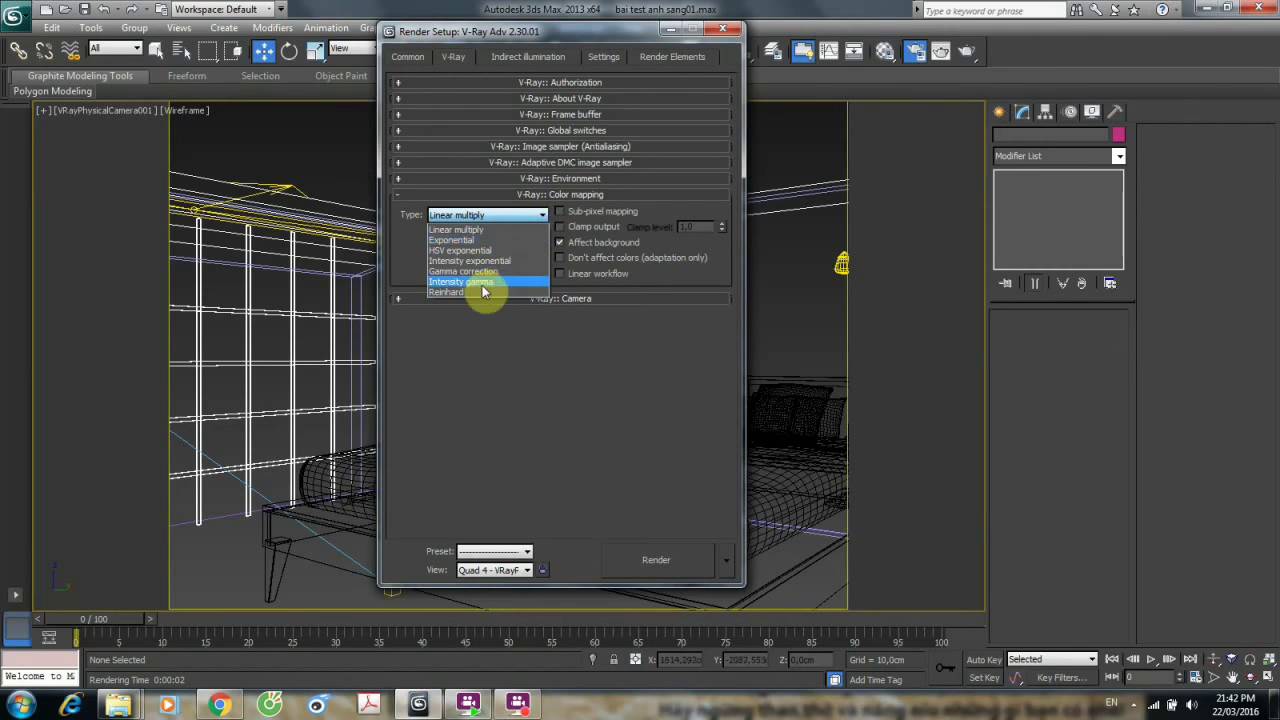
{"action": "left_click", "coordinate": [480, 290]}
{"action": "left_click", "coordinate": [570, 195]}
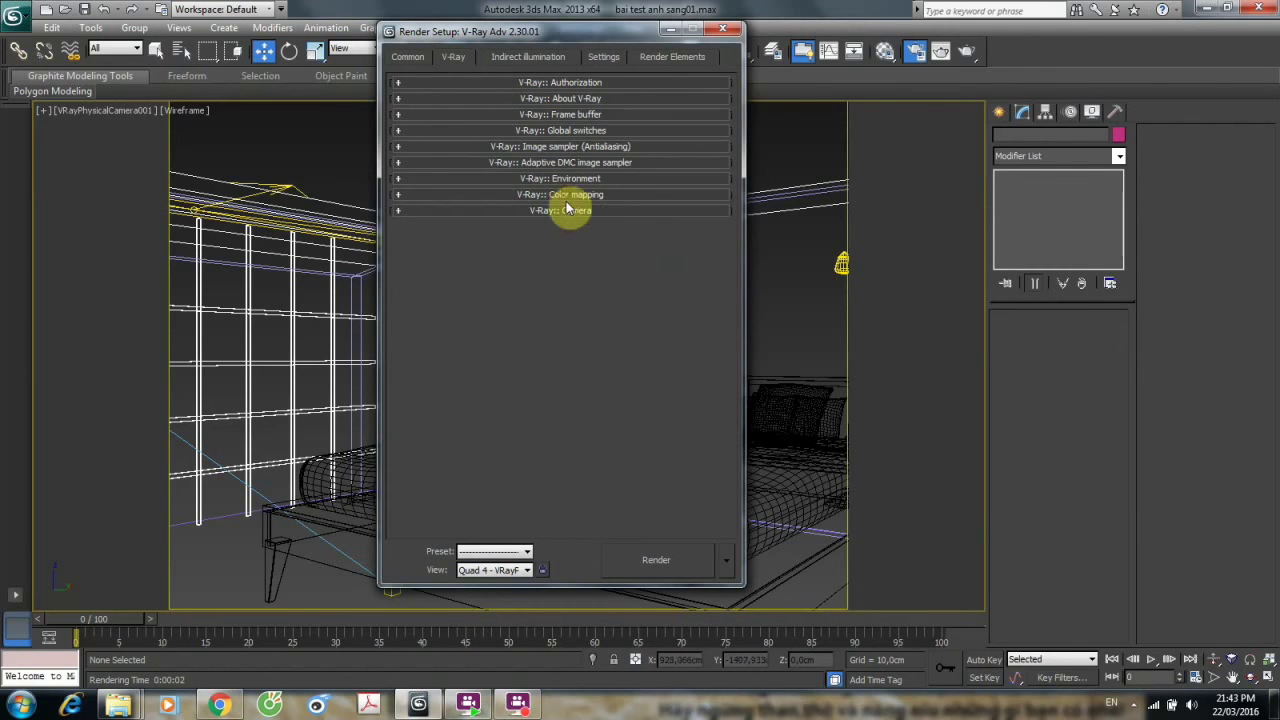
Turn on indirect illumination, keeping Irradiance map for primary bounces and choosing Light cache as the secondary bounce engine.
{"action": "left_click", "coordinate": [528, 57]}
{"action": "left_click", "coordinate": [412, 104]}
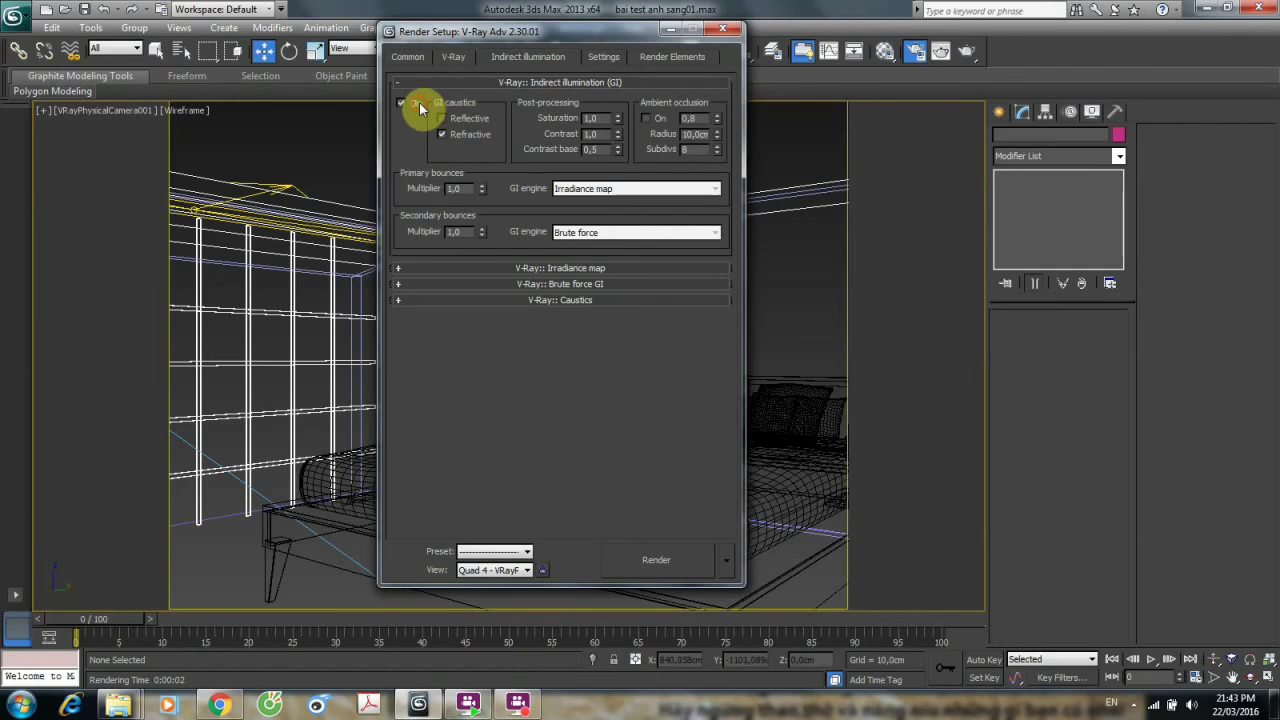
{"action": "left_click", "coordinate": [605, 234]}
{"action": "left_click", "coordinate": [586, 277]}
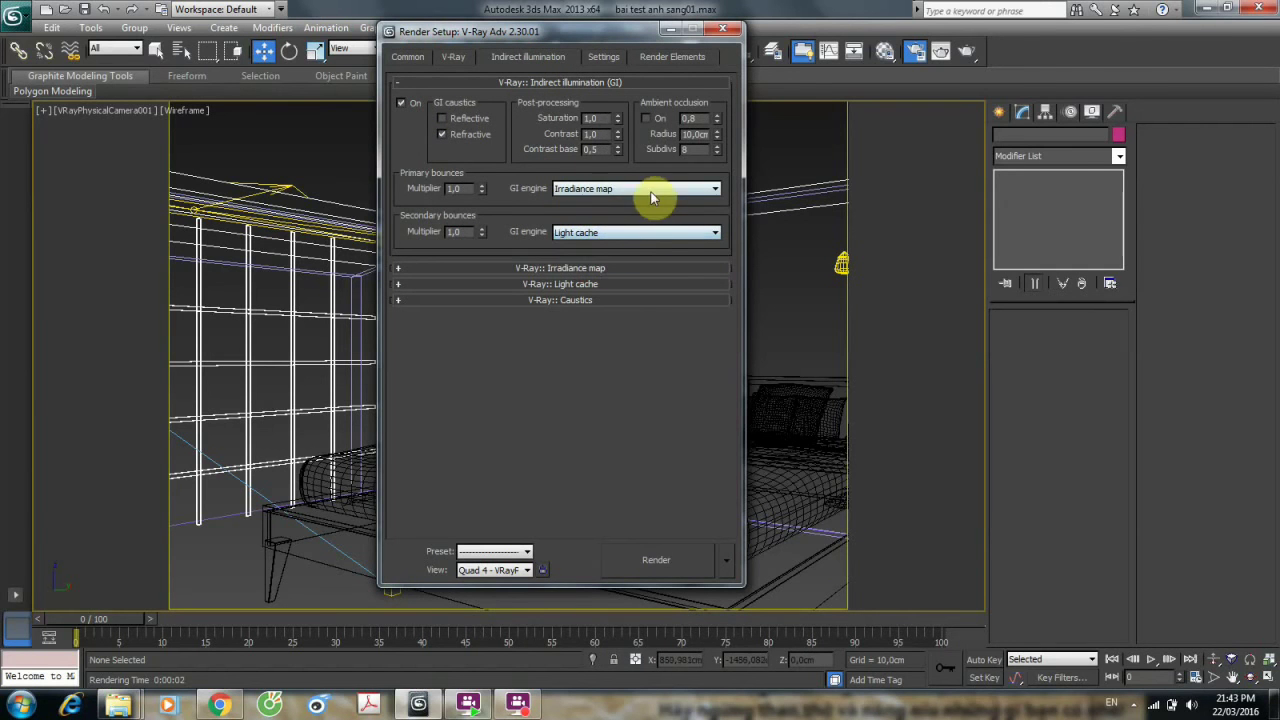
{"action": "left_click", "coordinate": [568, 82]}
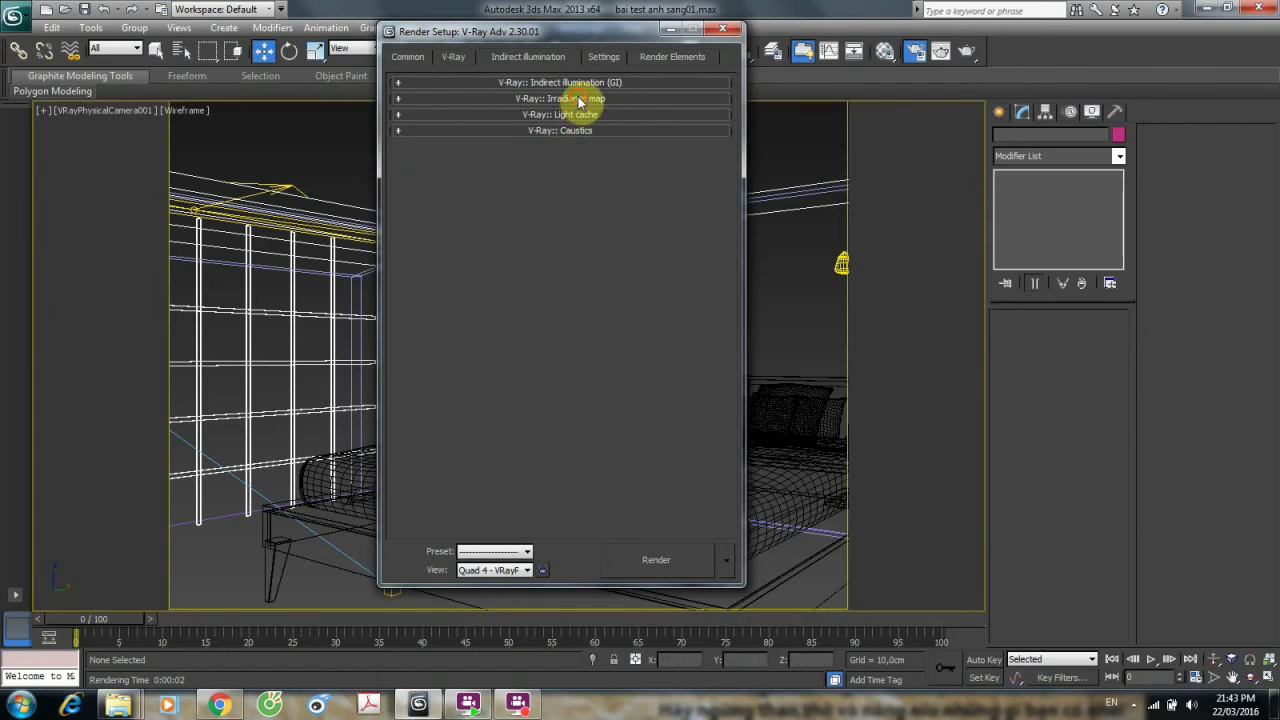
Set the irradiance map's built-in preset to Low and collapse its settings.
{"action": "left_click", "coordinate": [578, 99]}
{"action": "left_click", "coordinate": [610, 110]}
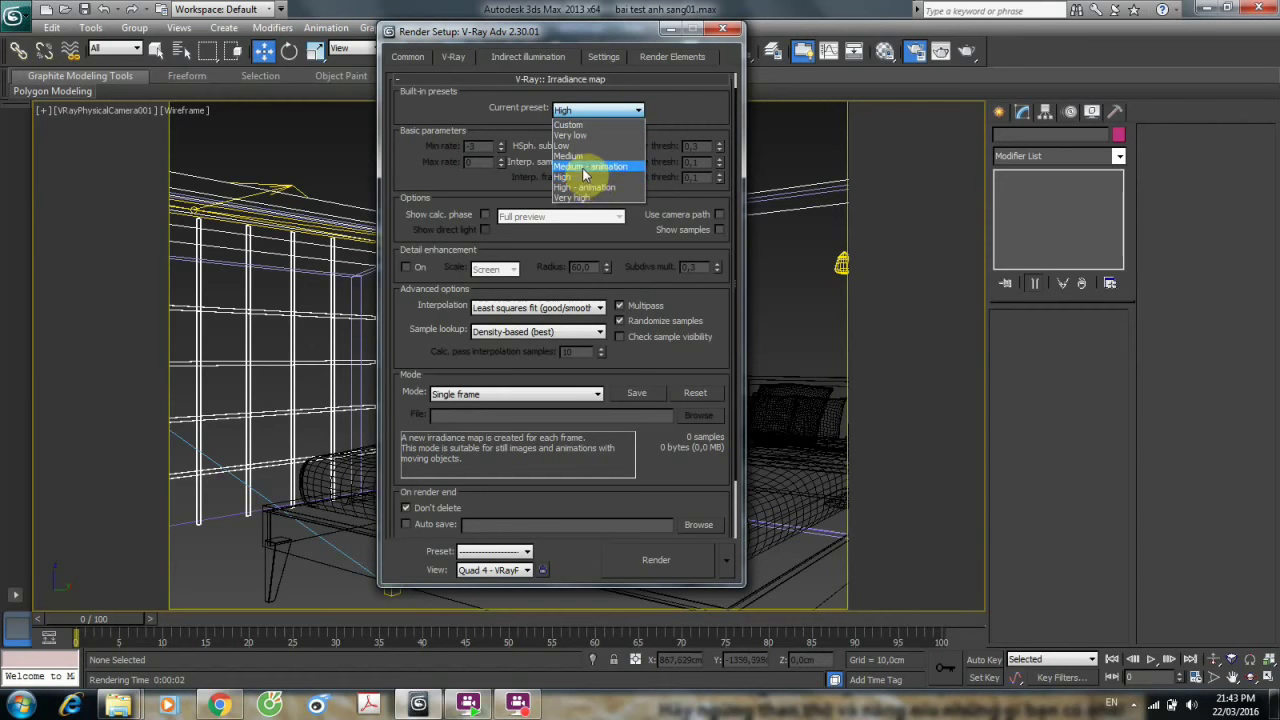
{"action": "left_click", "coordinate": [580, 145]}
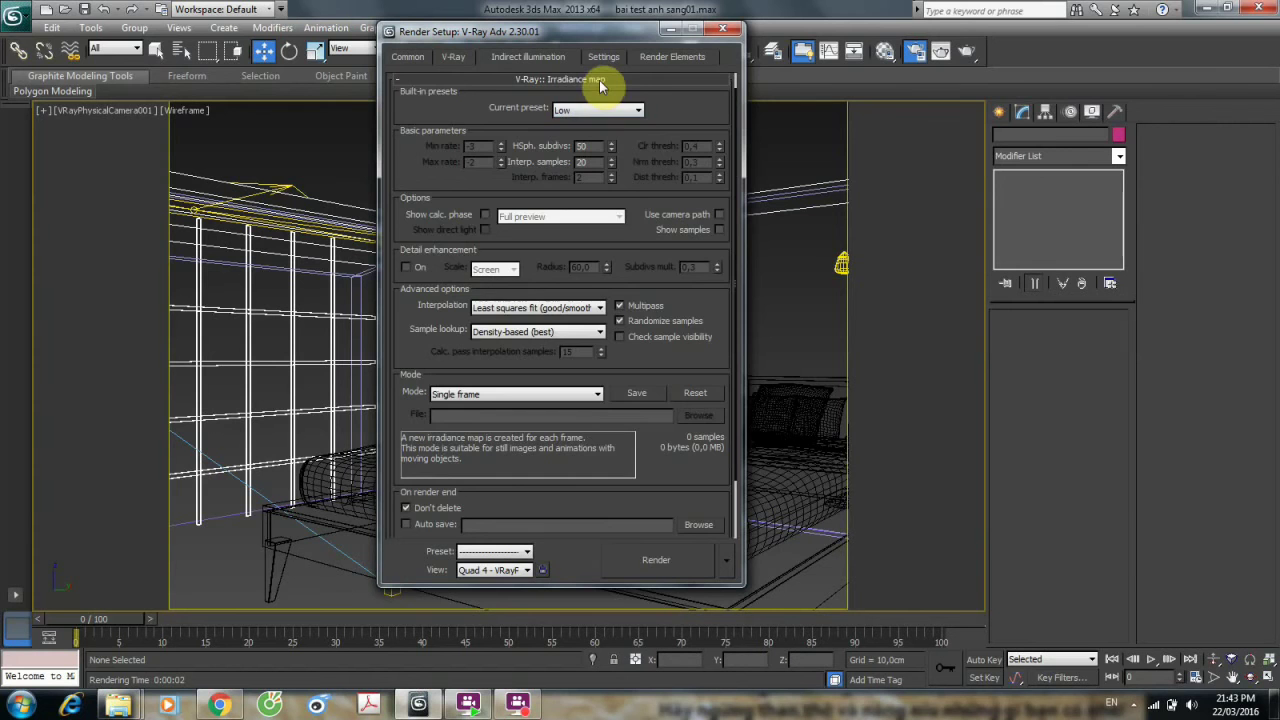
{"action": "left_click", "coordinate": [600, 80]}
Set the light cache subdivs to 300 and collapse its settings.
{"action": "left_click", "coordinate": [595, 115]}
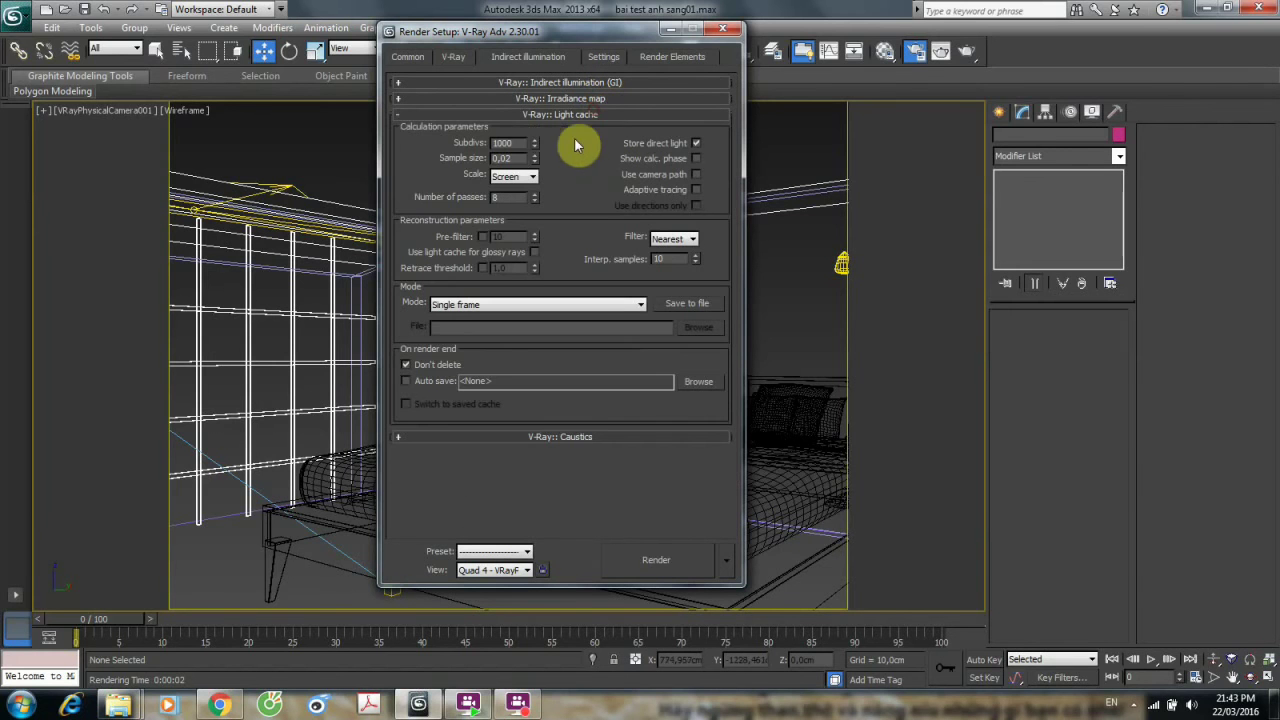
{"action": "double_click", "coordinate": [518, 142]}
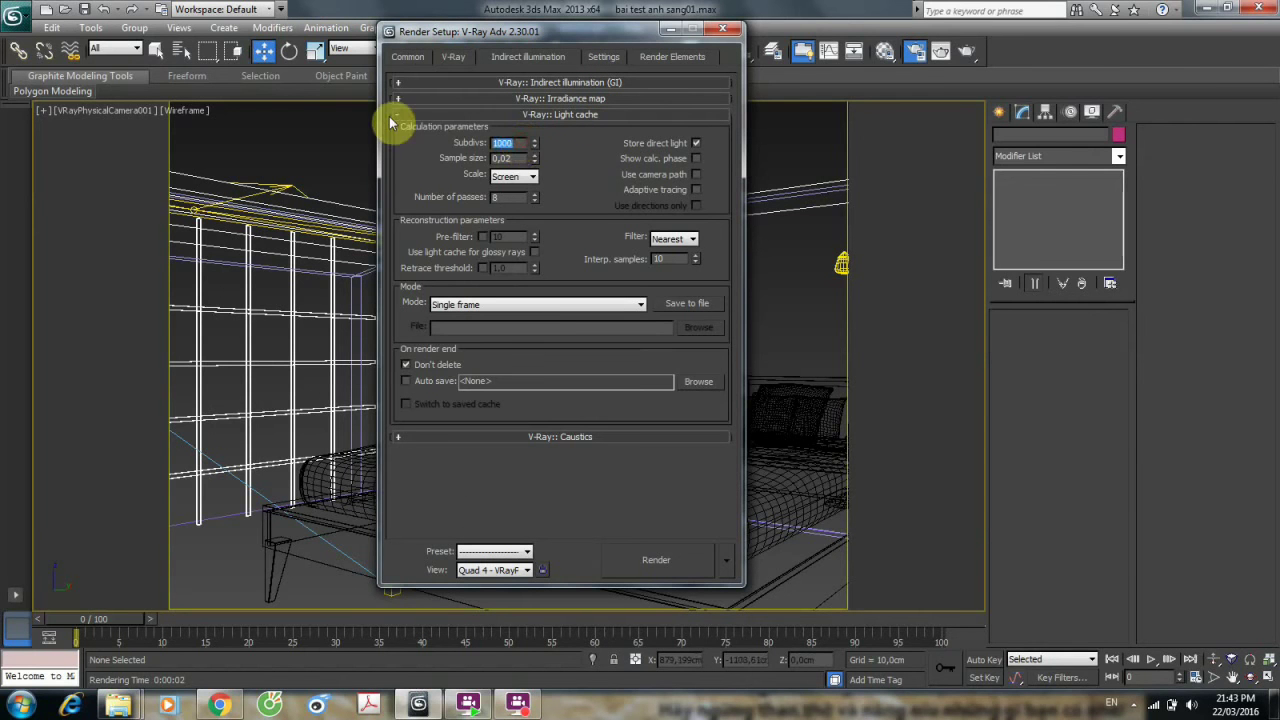
{"action": "type", "text": "300"}
{"action": "left_click", "coordinate": [573, 116]}
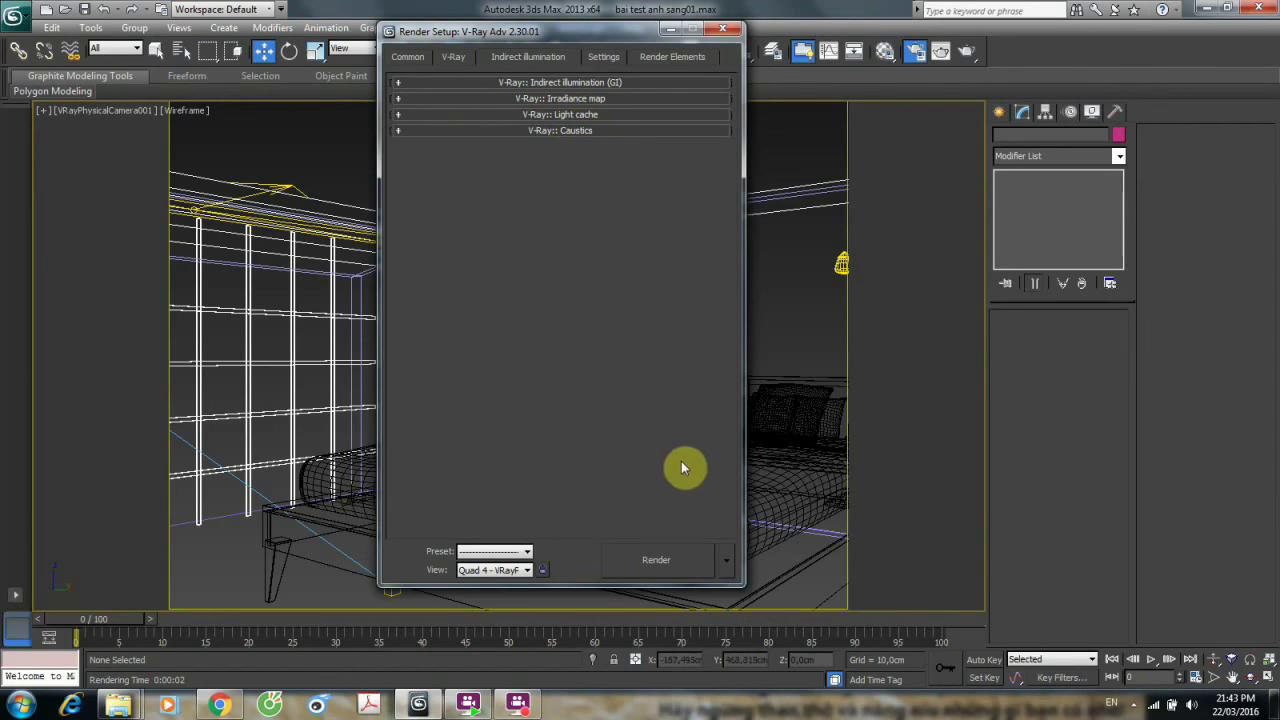
Test-render the camera view with V-Ray, dismissing the messages window, then close the rendered frame and the render setup.
{"action": "left_click", "coordinate": [662, 562]}
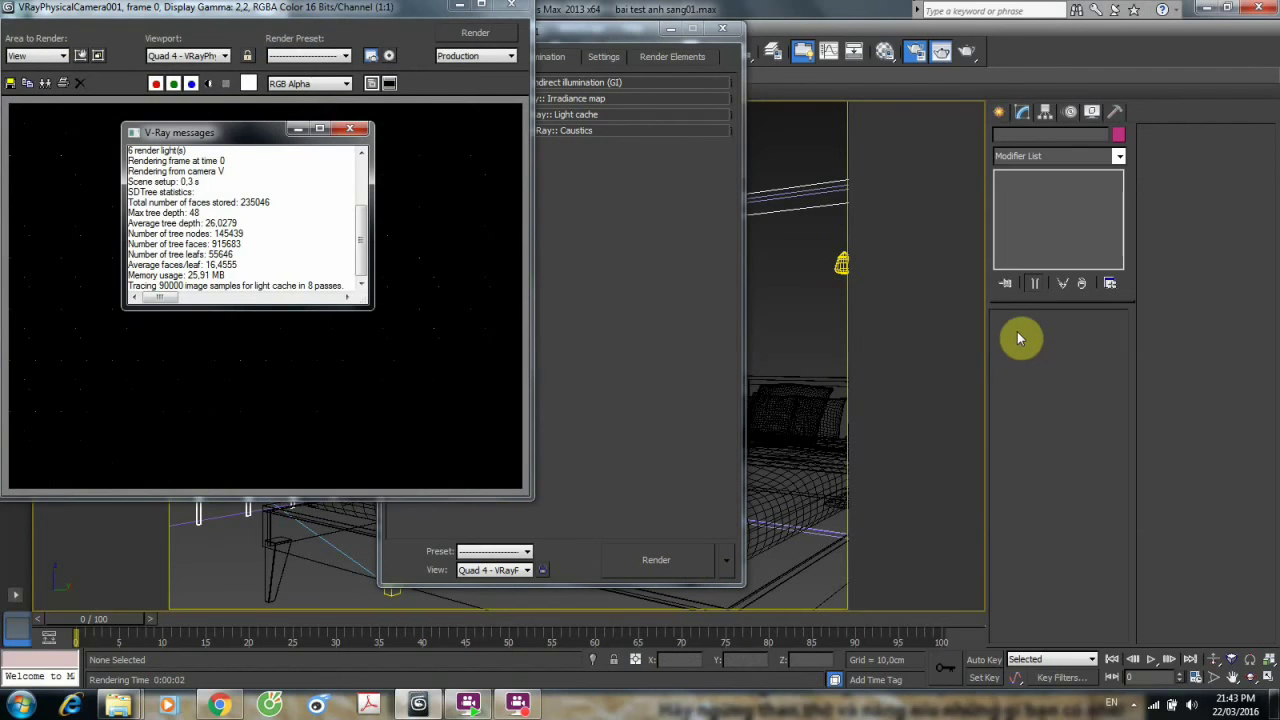
{"action": "left_click", "coordinate": [349, 128]}
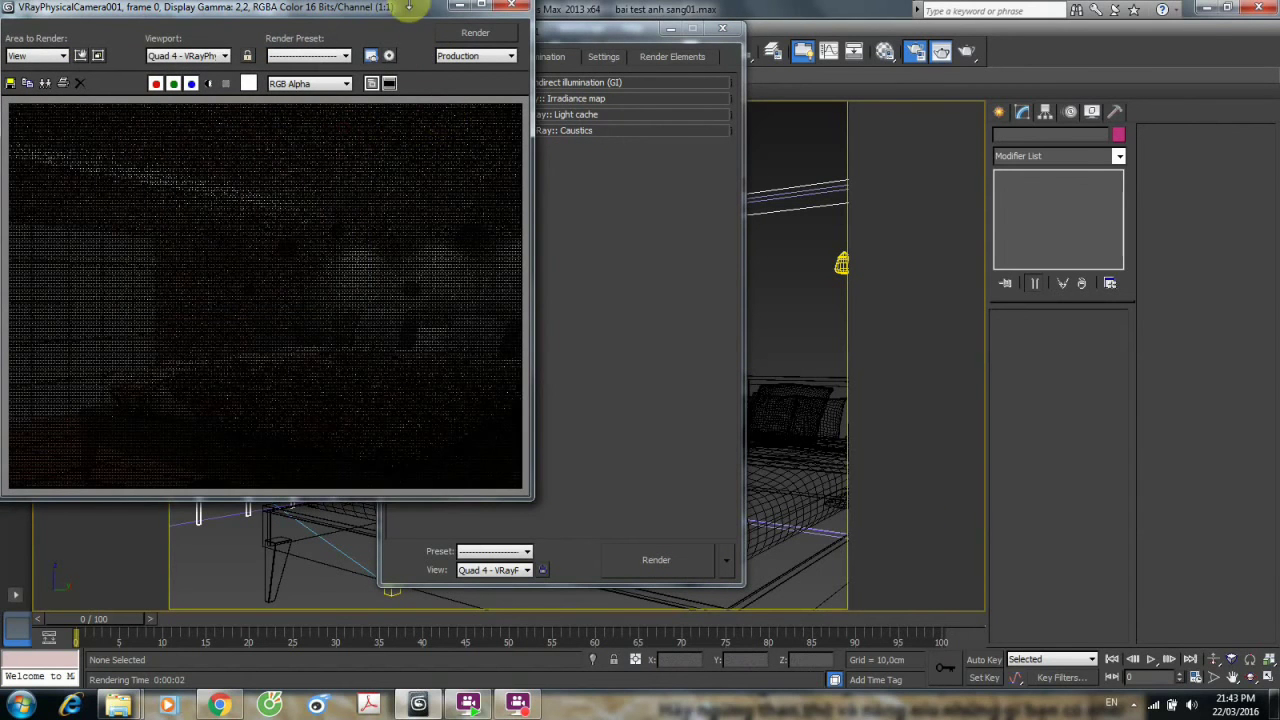
{"action": "left_click_drag", "start_coordinate": [384, 14], "coordinate": [690, 18]}
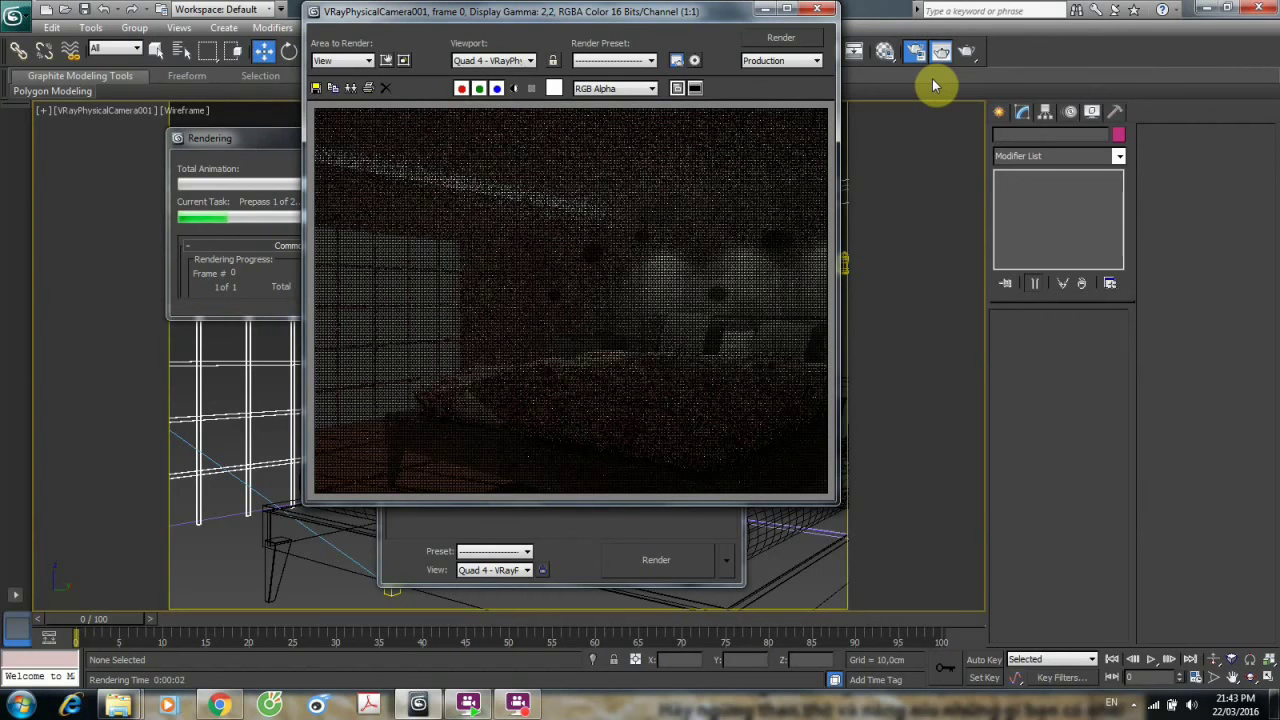
{"action": "left_click", "coordinate": [274, 141]}
{"action": "left_click_drag", "start_coordinate": [285, 135], "coordinate": [199, 81]}
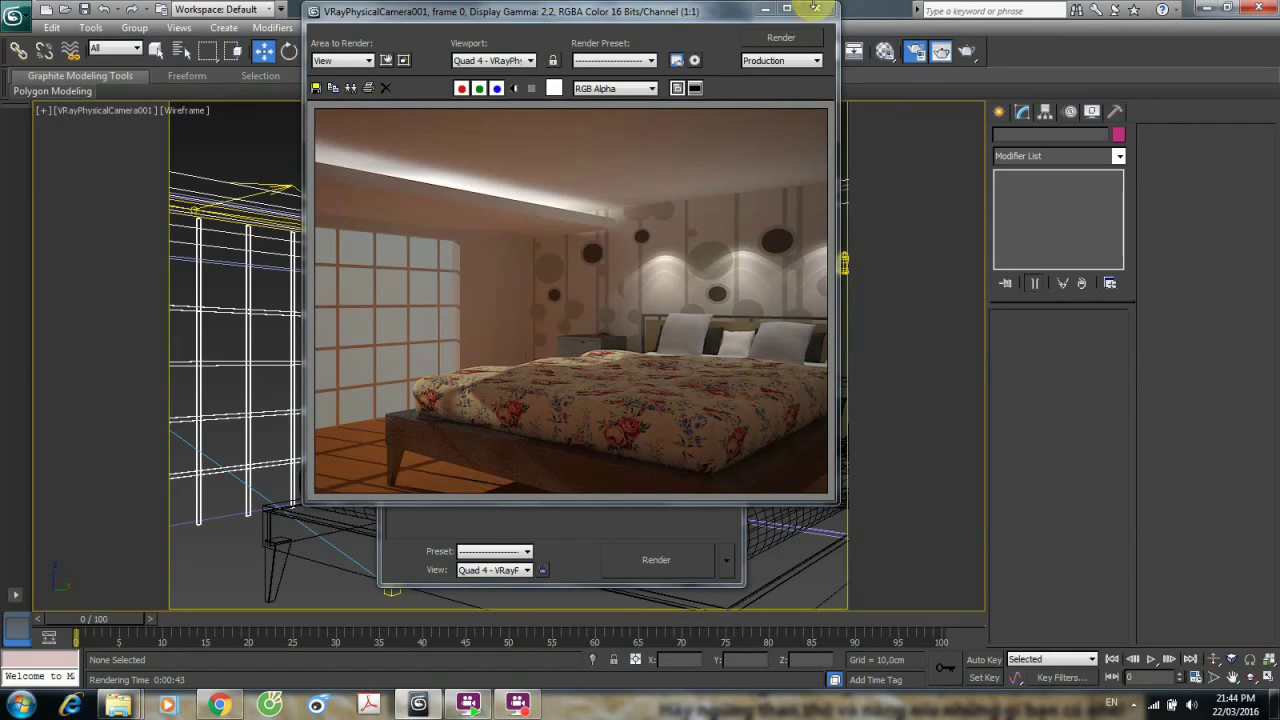
{"action": "left_click", "coordinate": [815, 8]}
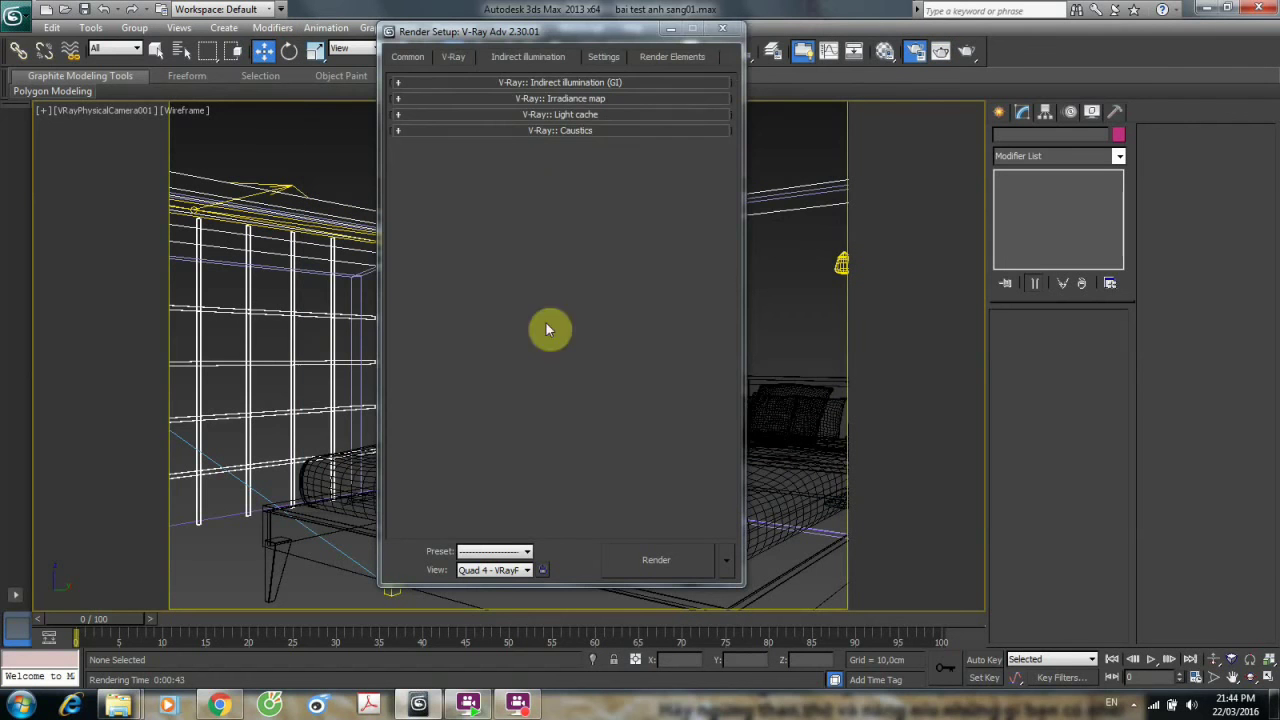
{"action": "left_click", "coordinate": [724, 32]}
In the Left view, draw a standard plane about 685 cm long and 2918 cm wide, extending well past the room.
{"action": "key", "text": "f"}
{"action": "scroll", "coordinate": [563, 312], "scroll_direction": "down", "scroll_amount": 3}
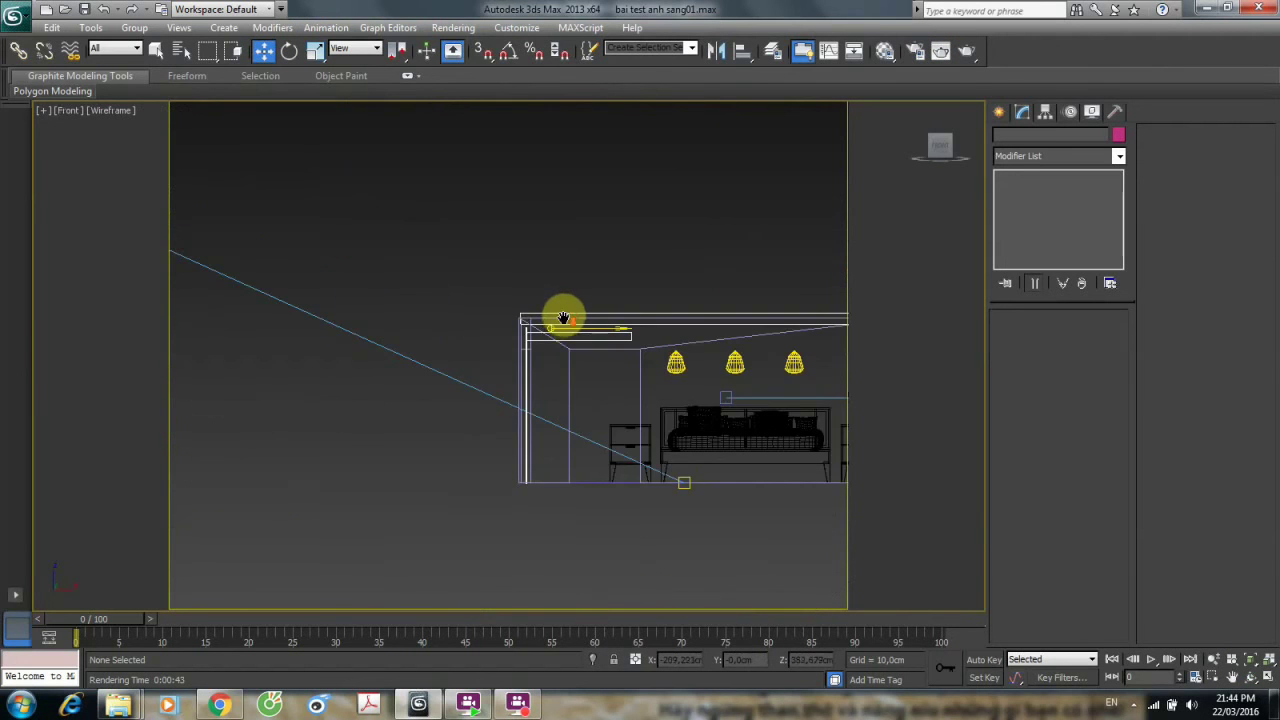
{"action": "scroll", "coordinate": [563, 318], "scroll_direction": "down", "scroll_amount": 3}
{"action": "middle_click_drag", "start_coordinate": [571, 337], "coordinate": [529, 337]}
{"action": "scroll", "coordinate": [525, 345], "scroll_direction": "up", "scroll_amount": 2}
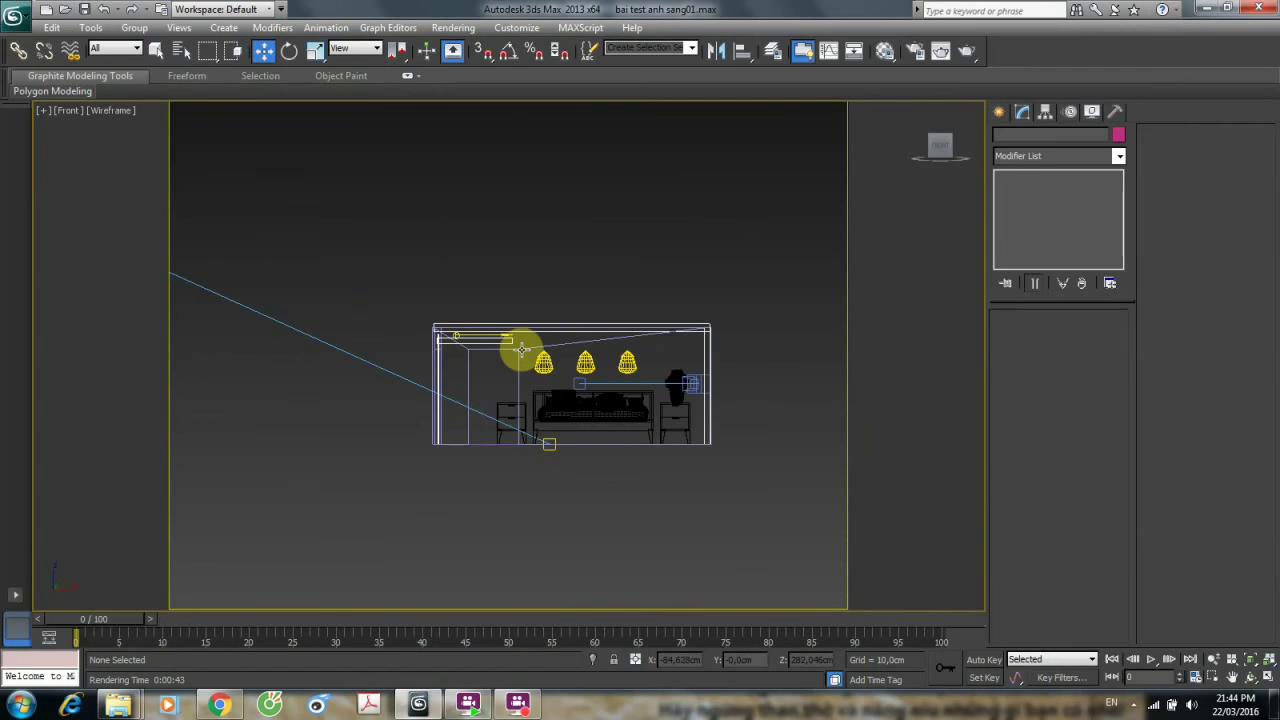
{"action": "key", "text": "l"}
{"action": "scroll", "coordinate": [400, 366], "scroll_direction": "up", "scroll_amount": 2}
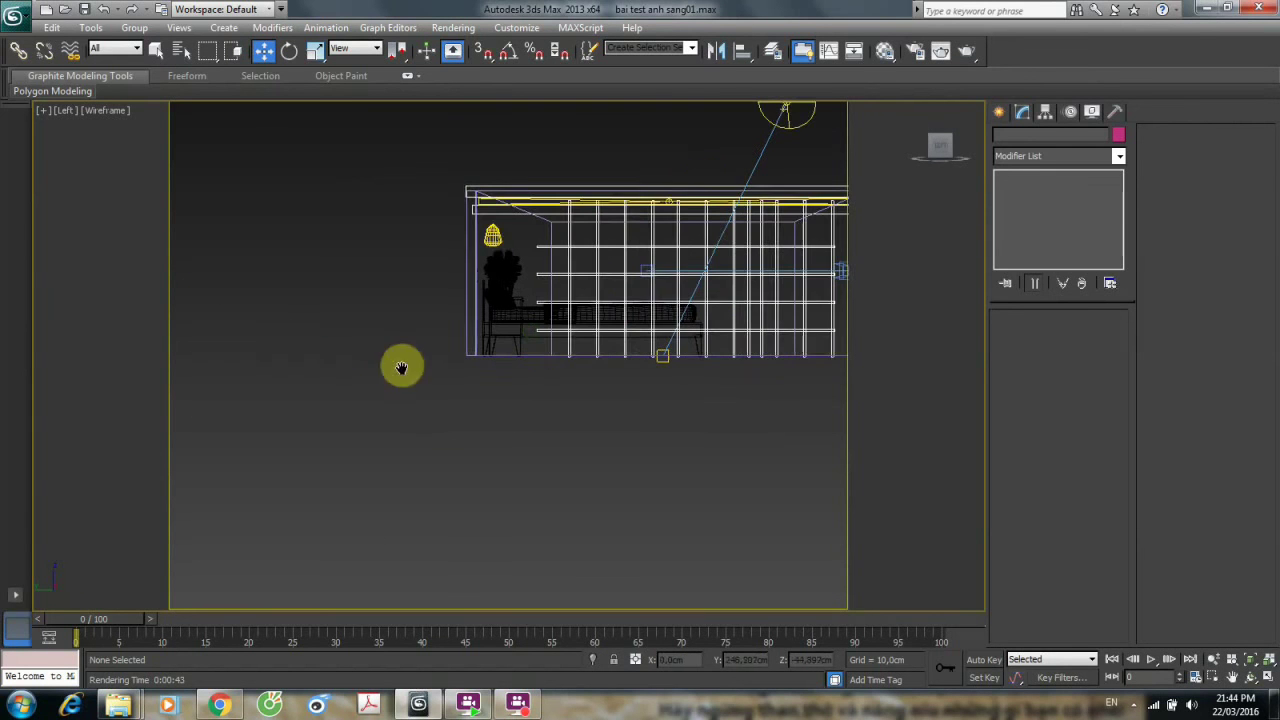
{"action": "left_click", "coordinate": [1005, 114]}
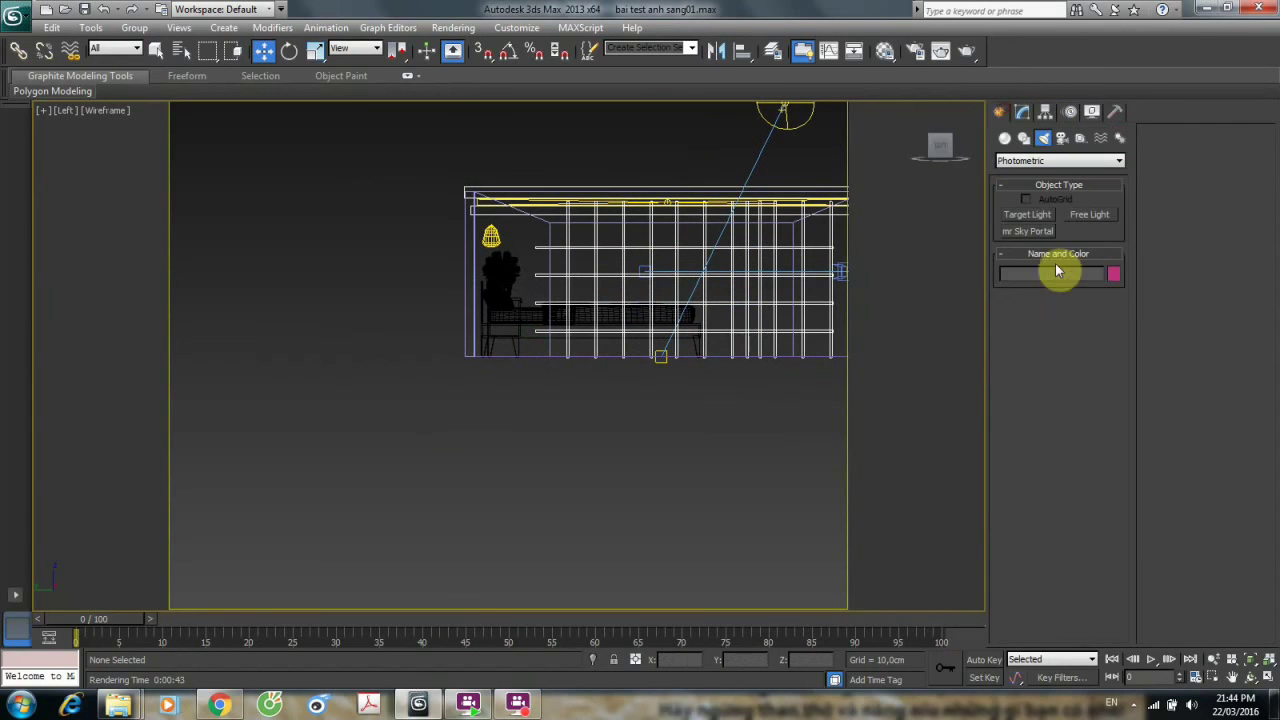
{"action": "left_click", "coordinate": [1005, 138]}
{"action": "left_click", "coordinate": [1103, 282]}
{"action": "middle_click_drag", "start_coordinate": [726, 346], "coordinate": [489, 371]}
{"action": "scroll", "coordinate": [506, 354], "scroll_direction": "down", "scroll_amount": 3}
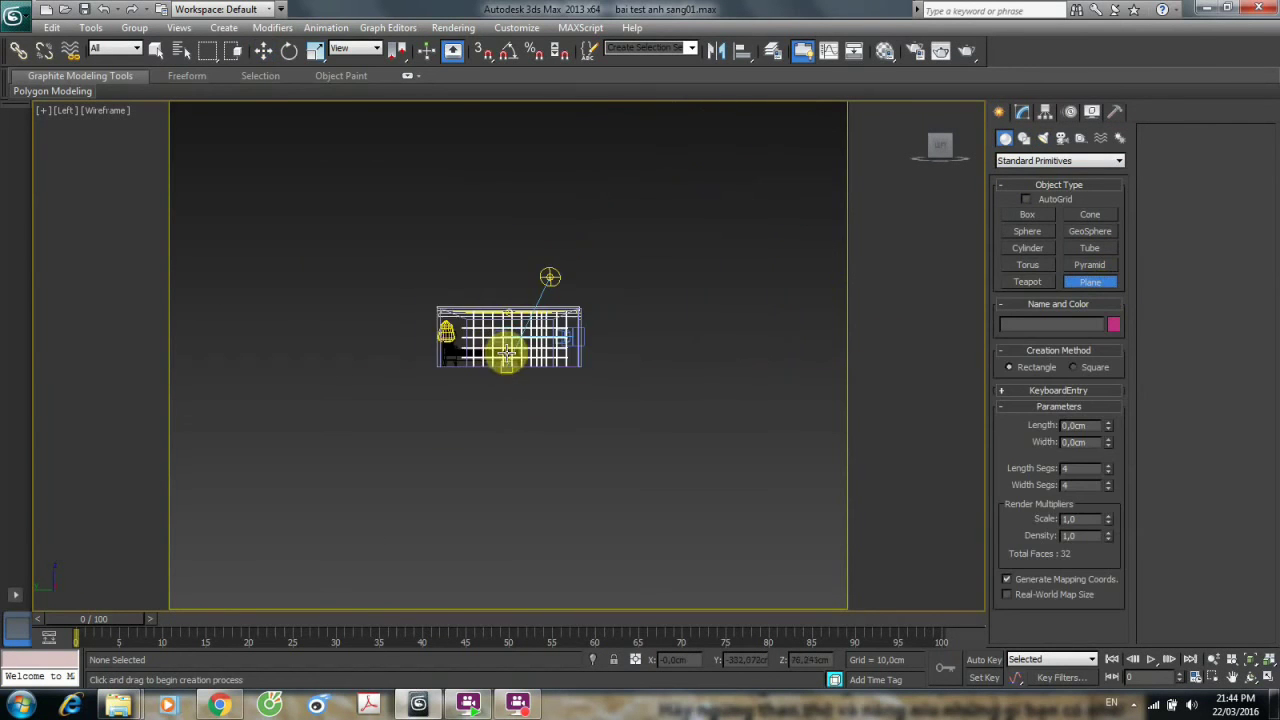
{"action": "left_click_drag", "start_coordinate": [276, 256], "coordinate": [765, 368]}
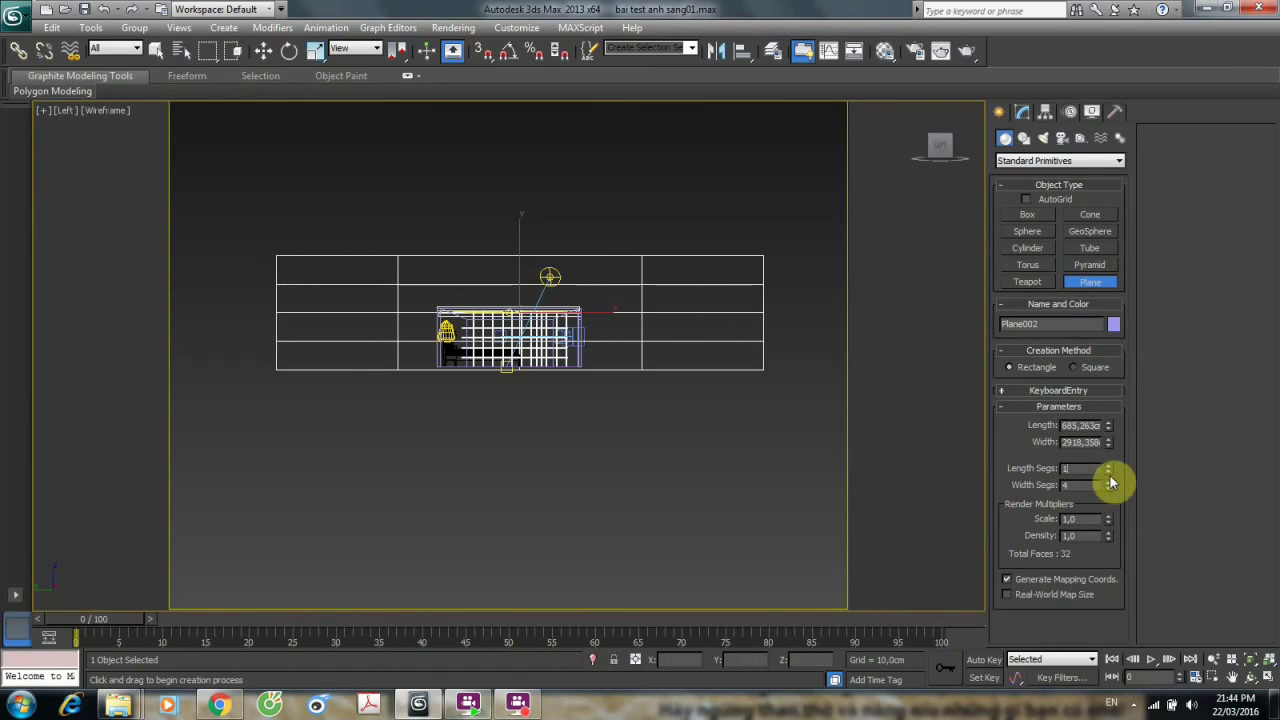
Set the new plane's length and width segments to 1 each.
{"action": "double_click", "coordinate": [1080, 468]}
{"action": "type", "text": "1"}
{"action": "left_click", "coordinate": [1082, 483]}
{"action": "type", "text": "1"}
{"action": "key", "text": "Return"}
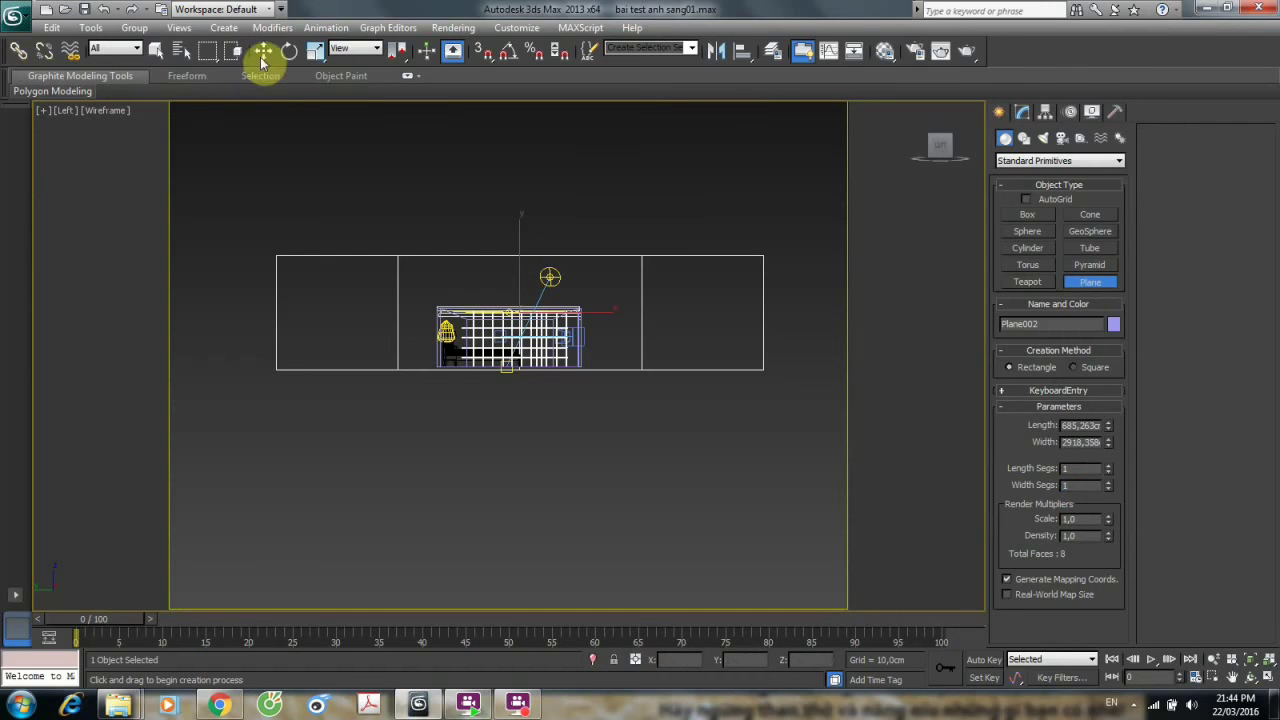
Move the backdrop plane away from the room on the window side, past the sun, to about X -1394 cm.
{"action": "left_click", "coordinate": [263, 50]}
{"action": "middle_click_drag", "start_coordinate": [500, 300], "coordinate": [487, 343], "text": "alt"}
{"action": "left_click_drag", "start_coordinate": [543, 294], "coordinate": [427, 328]}
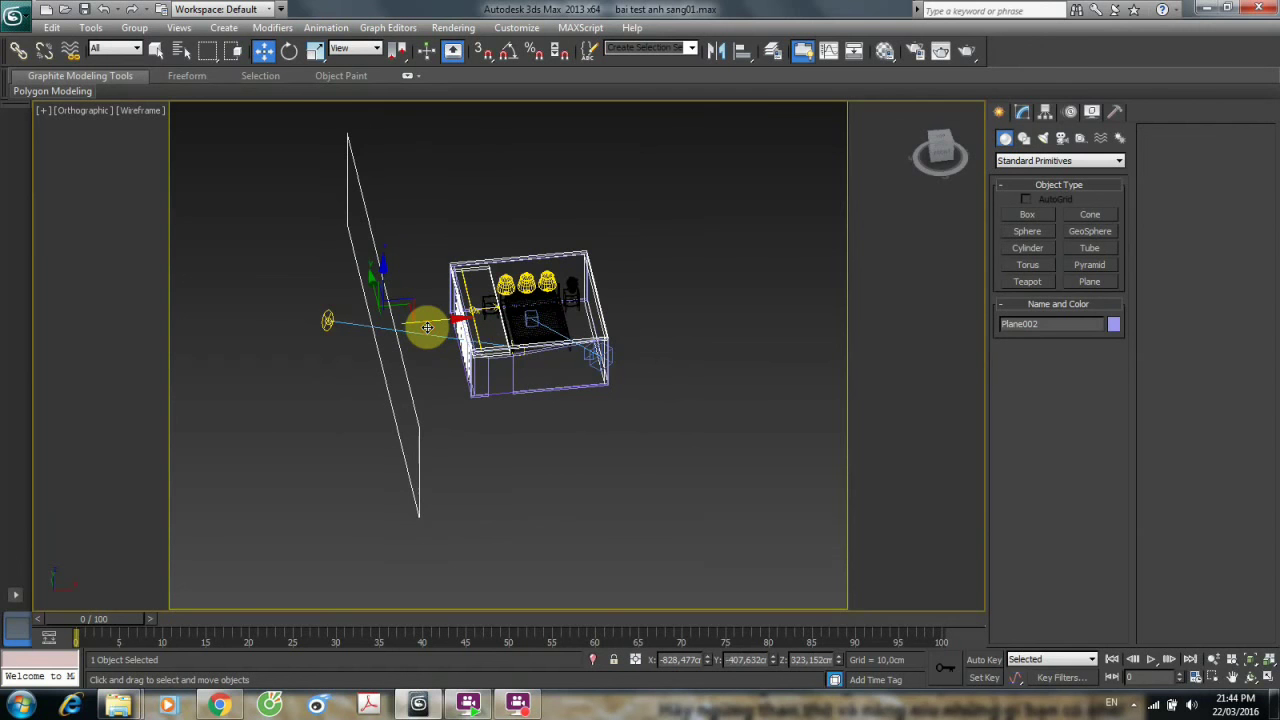
{"action": "key", "text": "c"}
{"action": "key", "text": "t"}
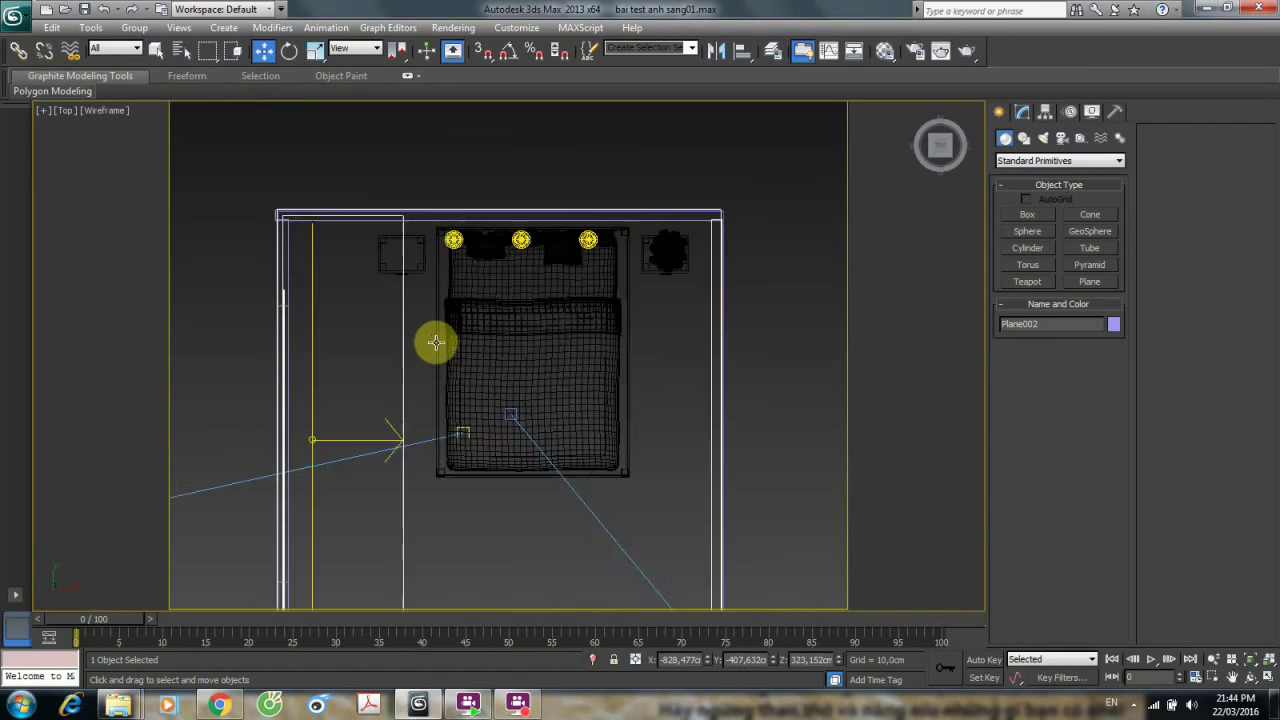
{"action": "scroll", "coordinate": [437, 340], "scroll_direction": "down", "scroll_amount": 5}
{"action": "middle_click_drag", "start_coordinate": [437, 340], "coordinate": [500, 347]}
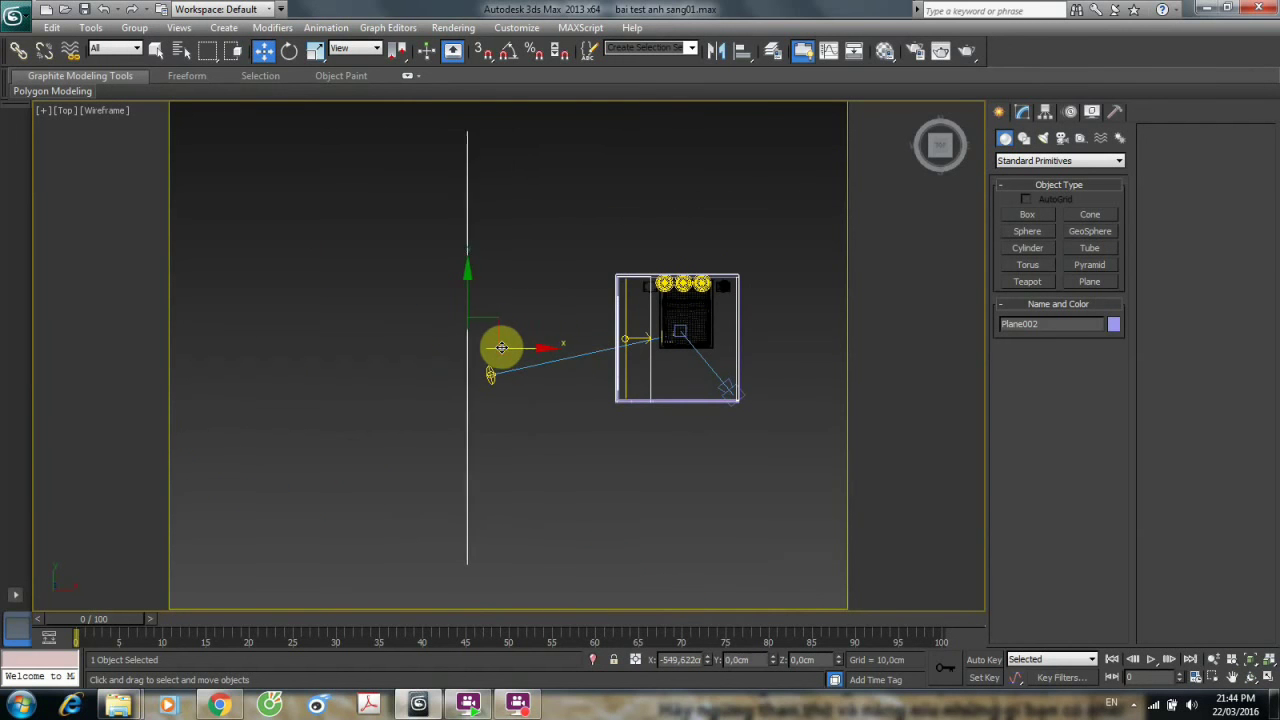
{"action": "key", "text": "c"}
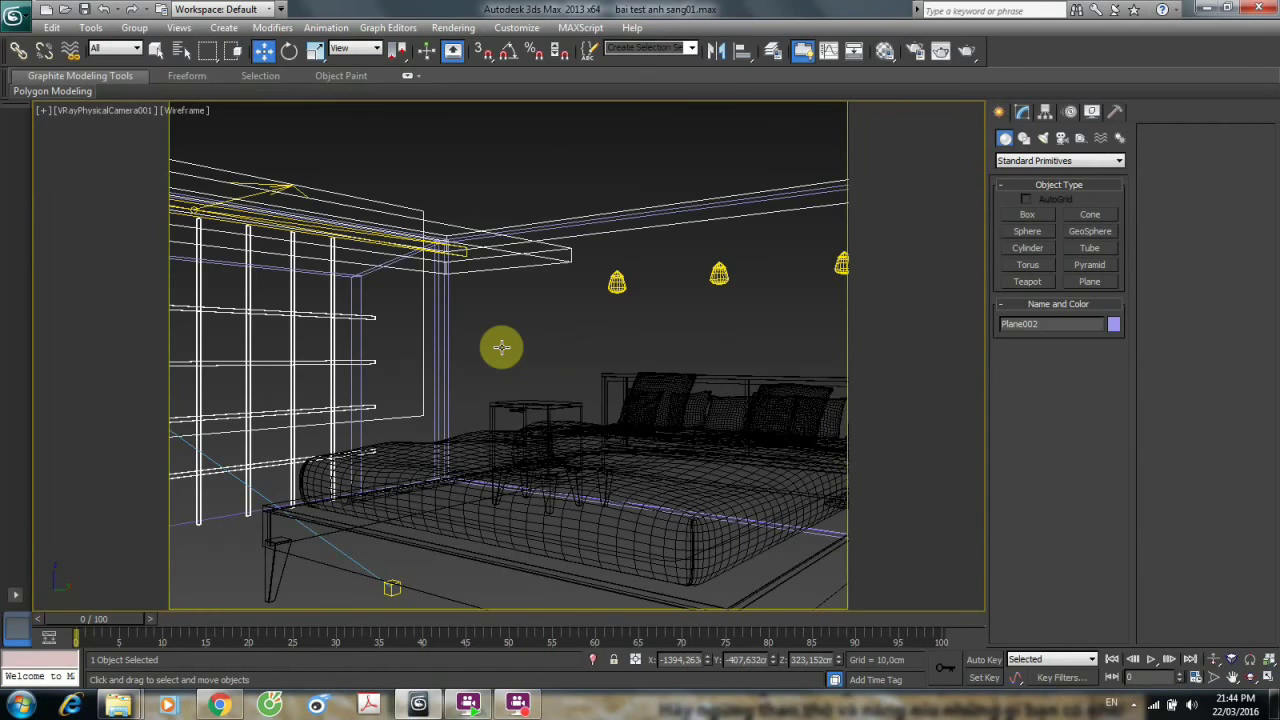
Shade the camera view and lower the backdrop plane to about Z 232 cm in the Front view.
{"action": "key", "text": "F3"}
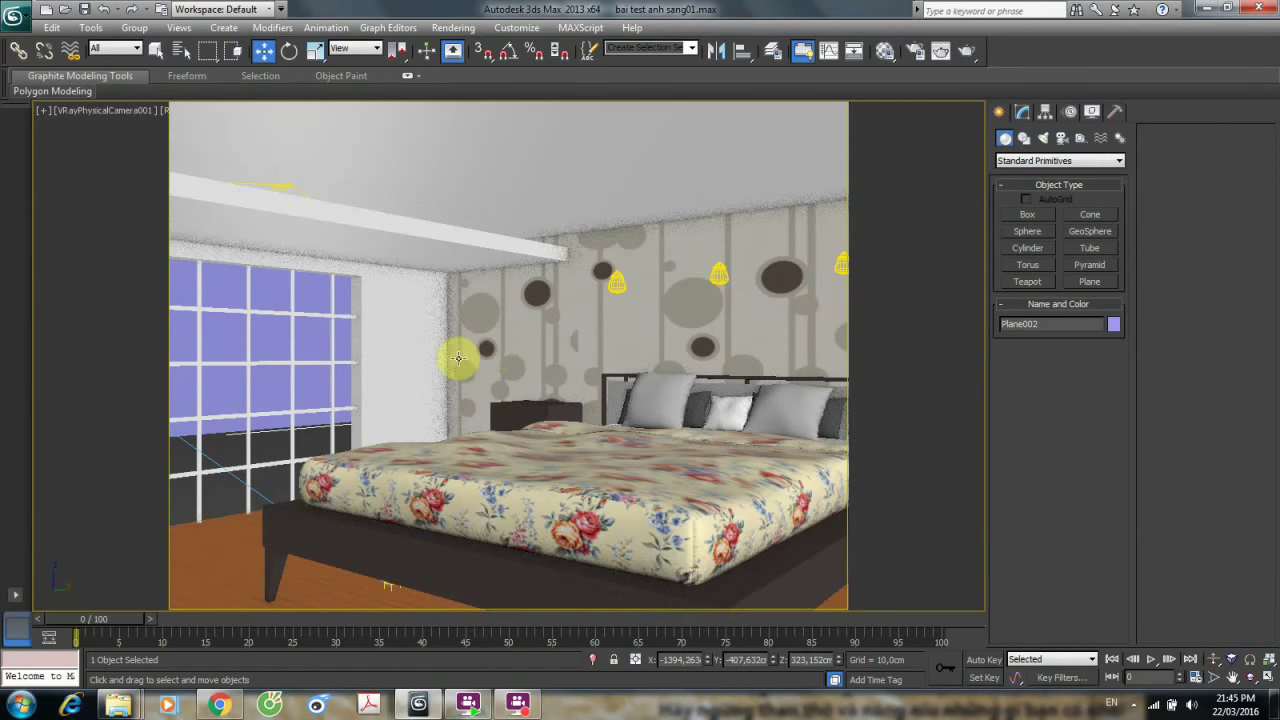
{"action": "key", "text": "f"}
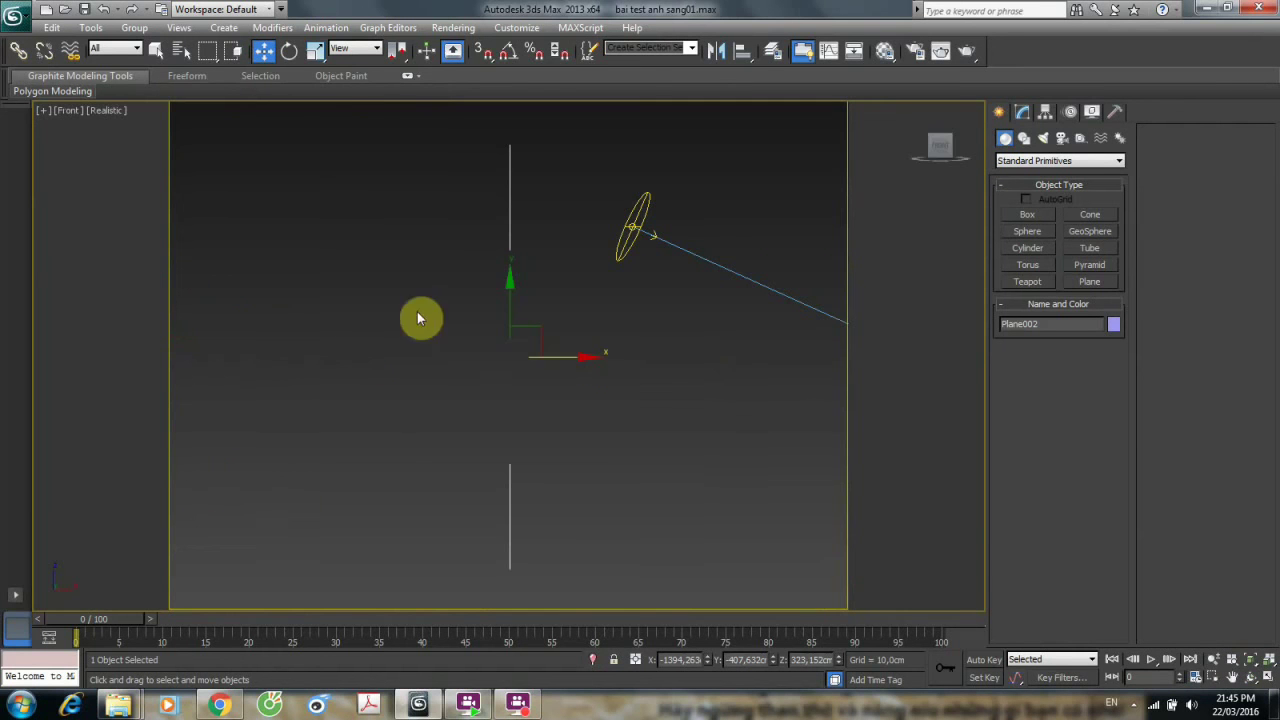
{"action": "left_click_drag", "start_coordinate": [508, 289], "coordinate": [515, 347]}
{"action": "key", "text": "c"}
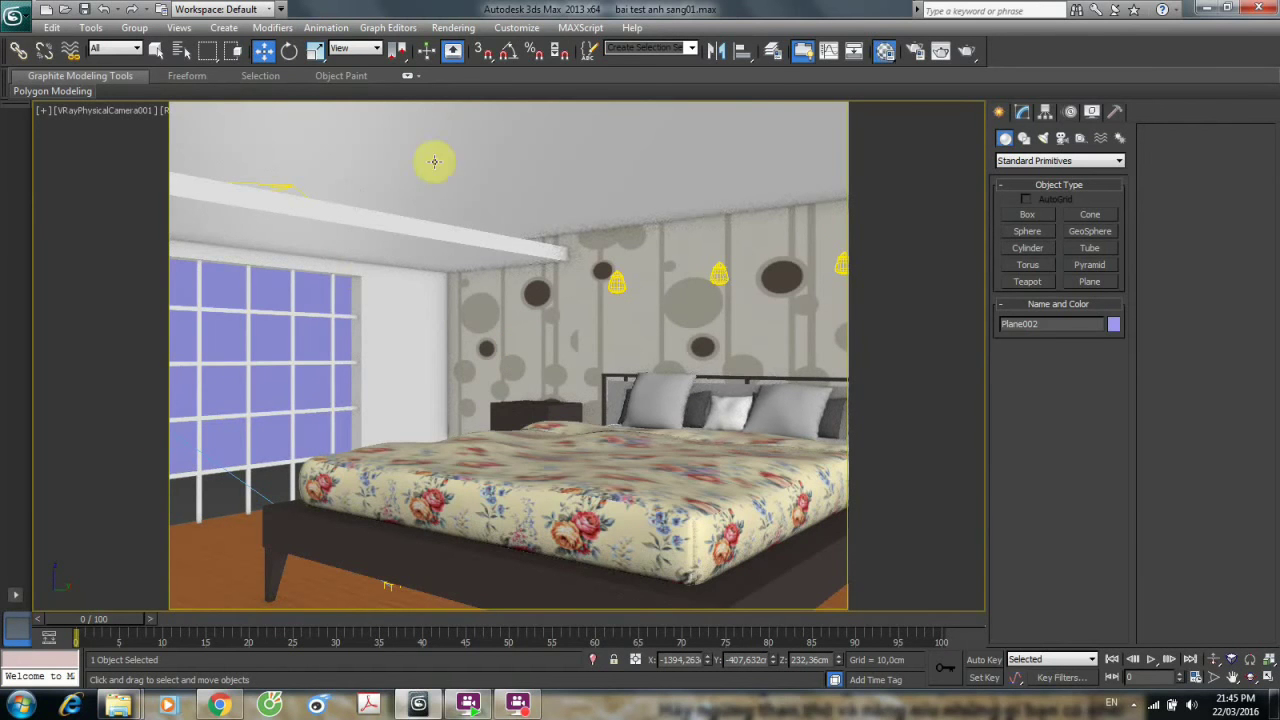
Assign the night-city material 05 - Default to the backdrop plane and close the material editor.
{"action": "key", "text": "m"}
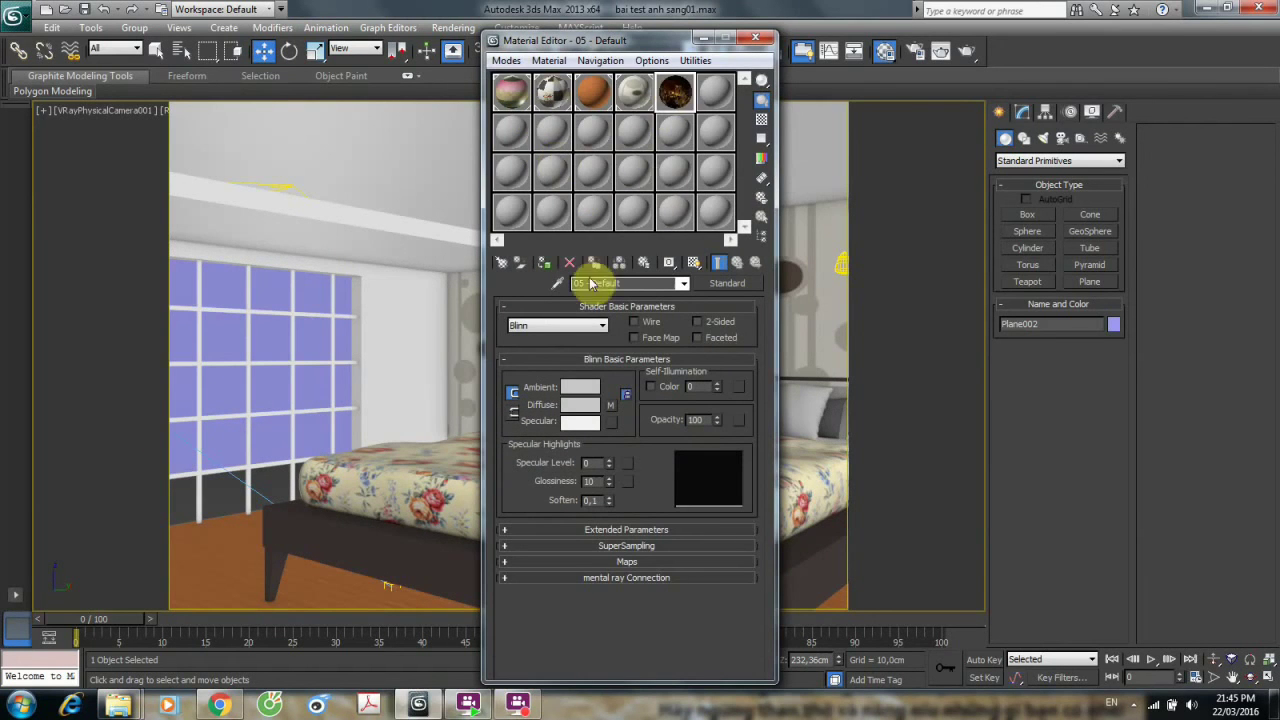
{"action": "left_click", "coordinate": [545, 264]}
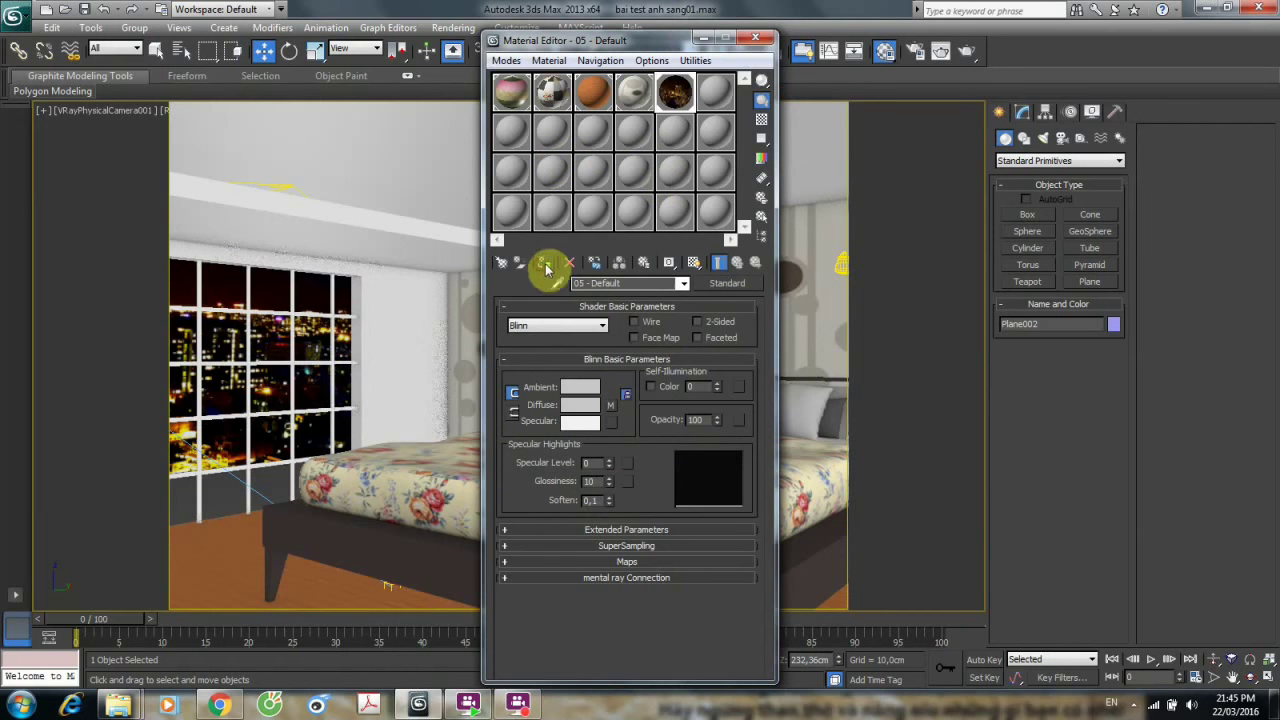
{"action": "left_click", "coordinate": [757, 37]}
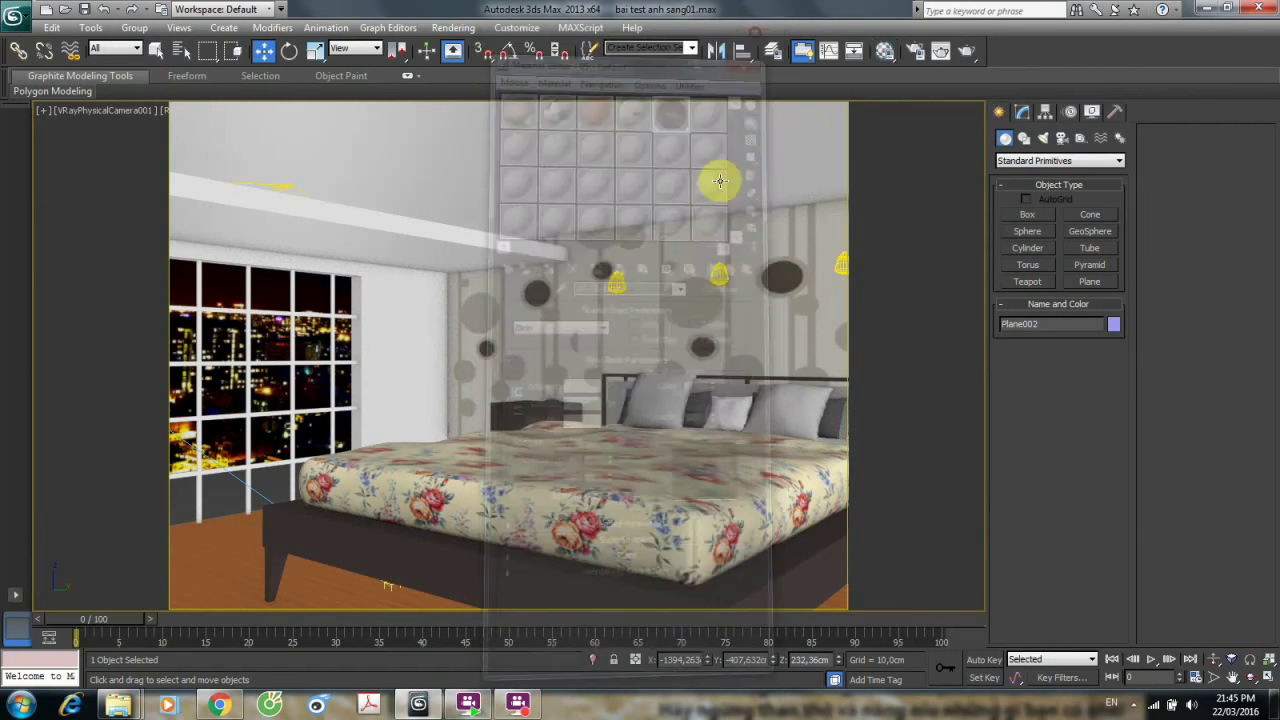
Test-render the camera view with the night backdrop, dismissing the V-Ray messages and closing the rendered frame.
{"action": "key", "text": "shift+q"}
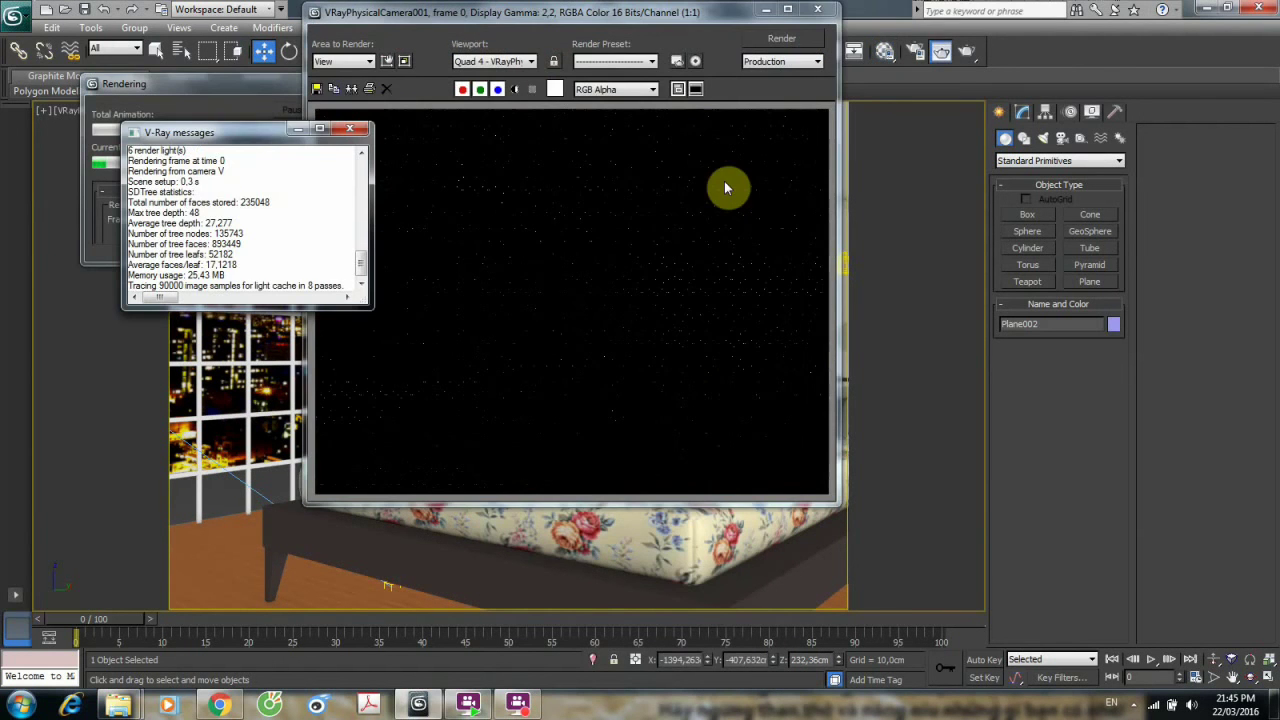
{"action": "left_click", "coordinate": [349, 128]}
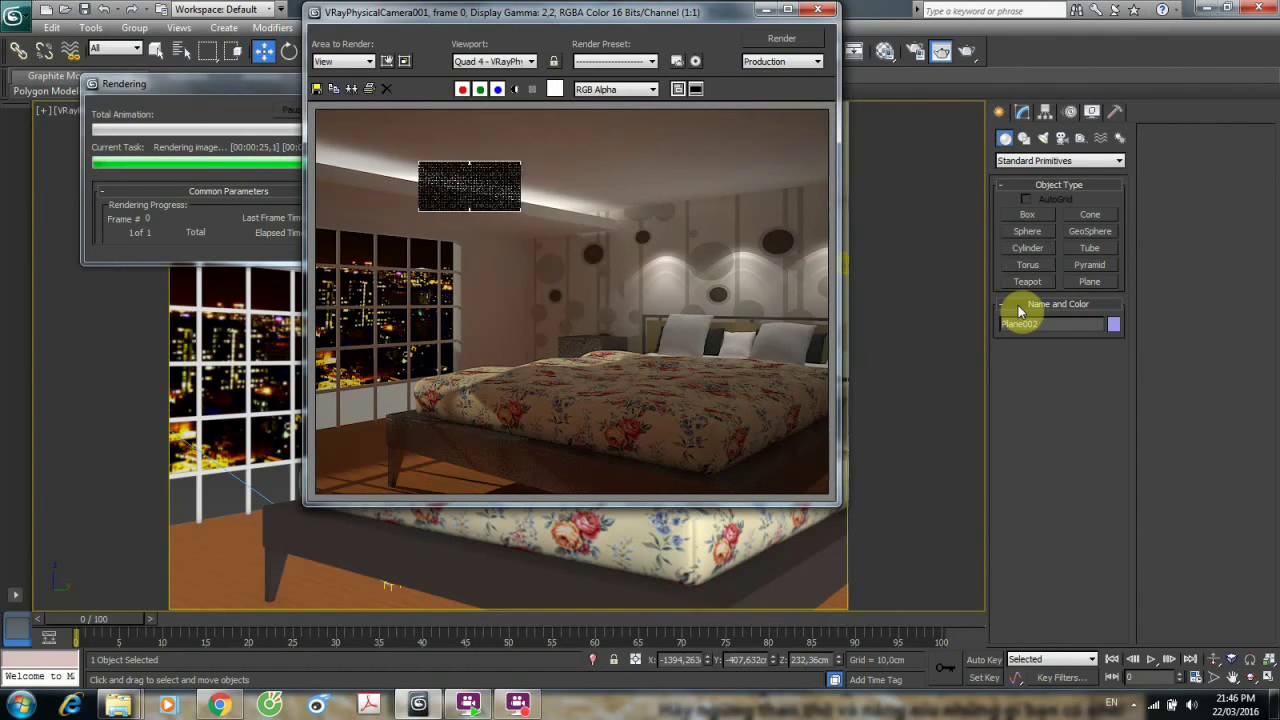
{"action": "left_click", "coordinate": [815, 12]}
Enable dimming on the photometric lights above the bed and set it to 70%.
{"action": "left_click", "coordinate": [615, 281]}
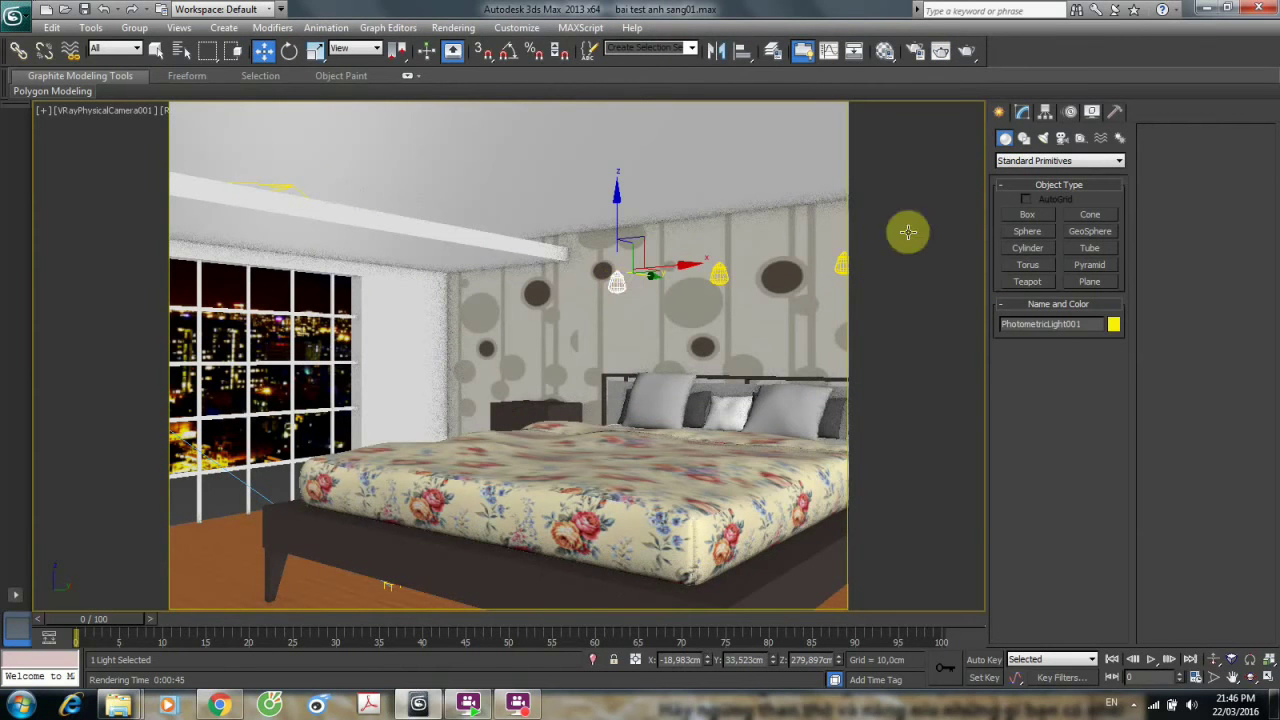
{"action": "left_click", "coordinate": [1022, 112]}
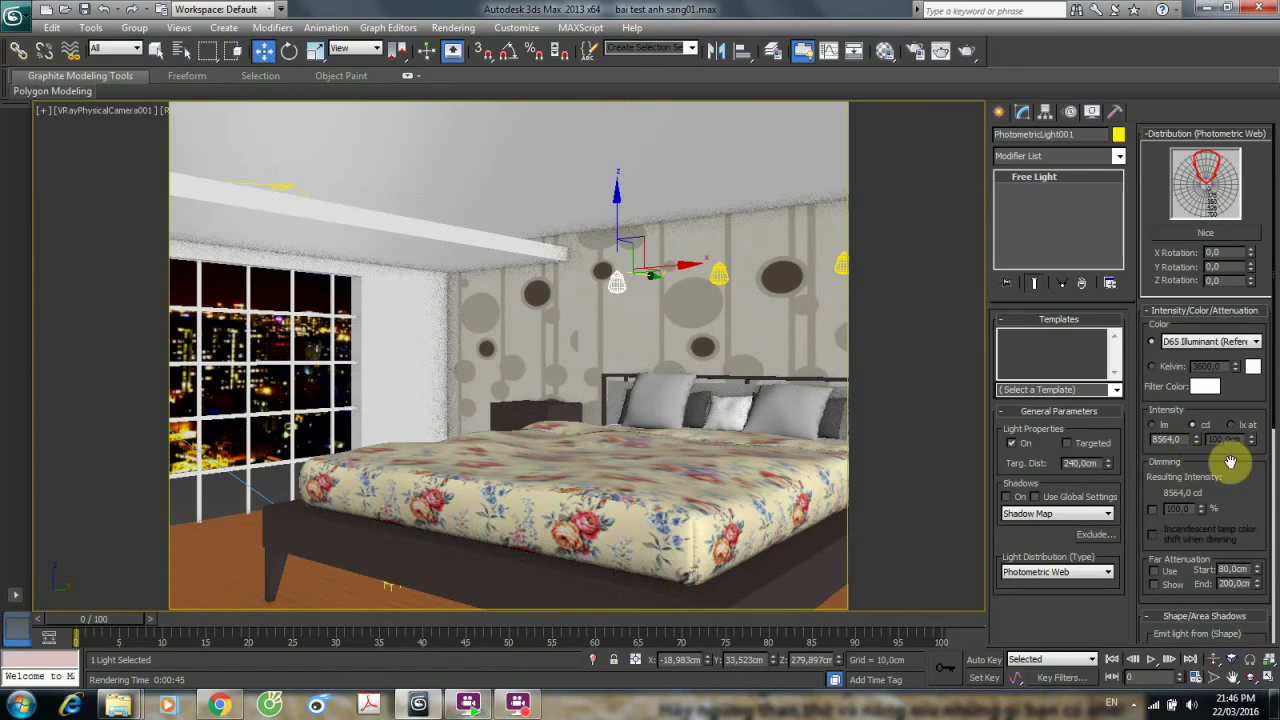
{"action": "left_click", "coordinate": [1153, 509]}
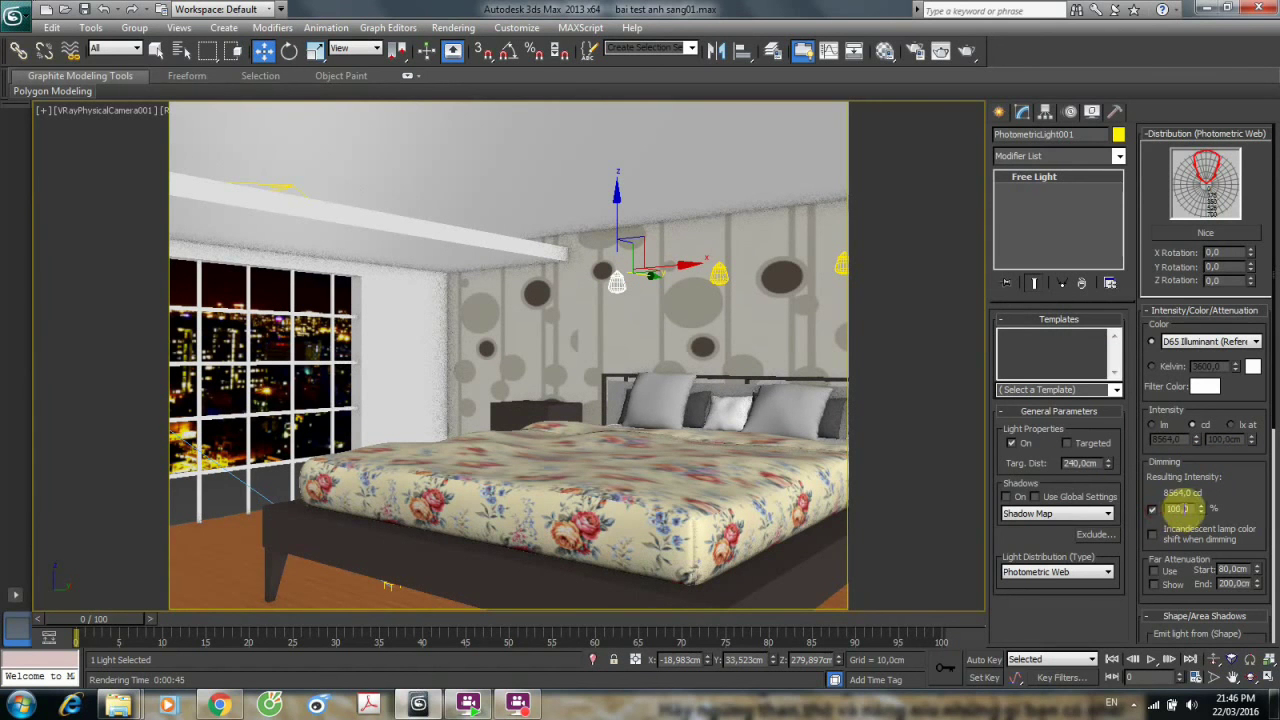
{"action": "double_click", "coordinate": [1182, 508]}
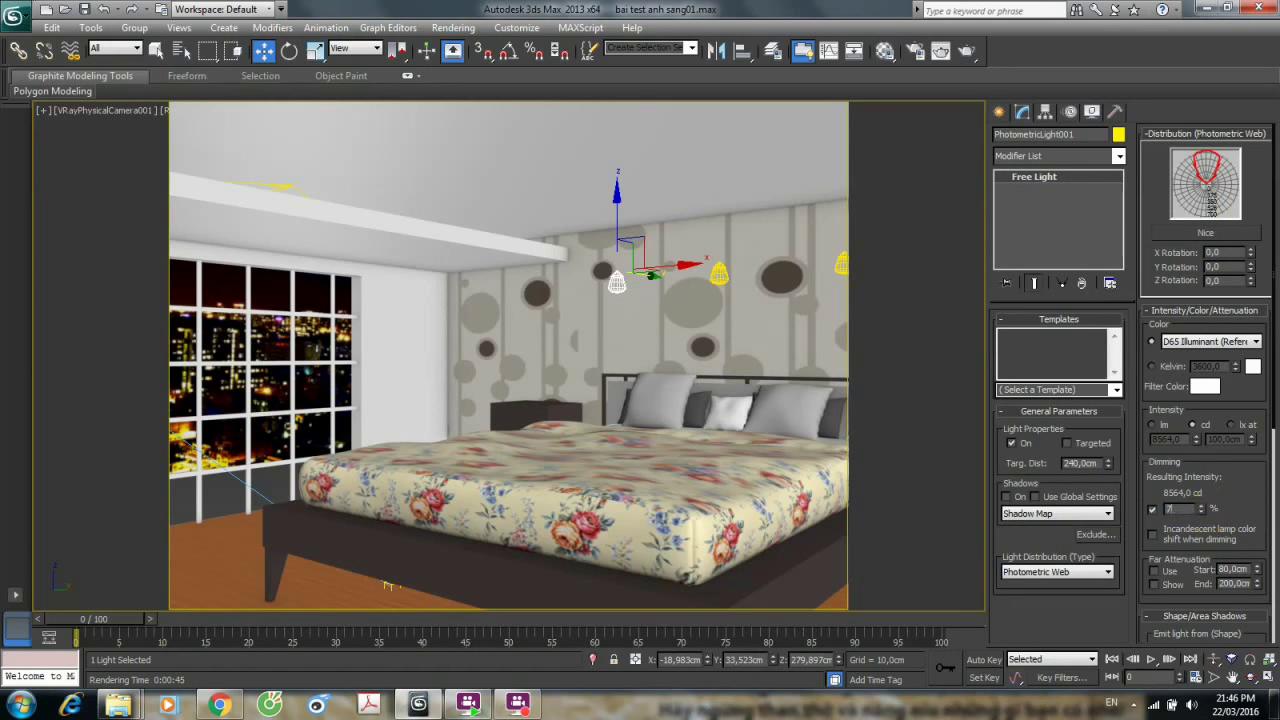
{"action": "type", "text": "70"}
{"action": "key", "text": "Return"}
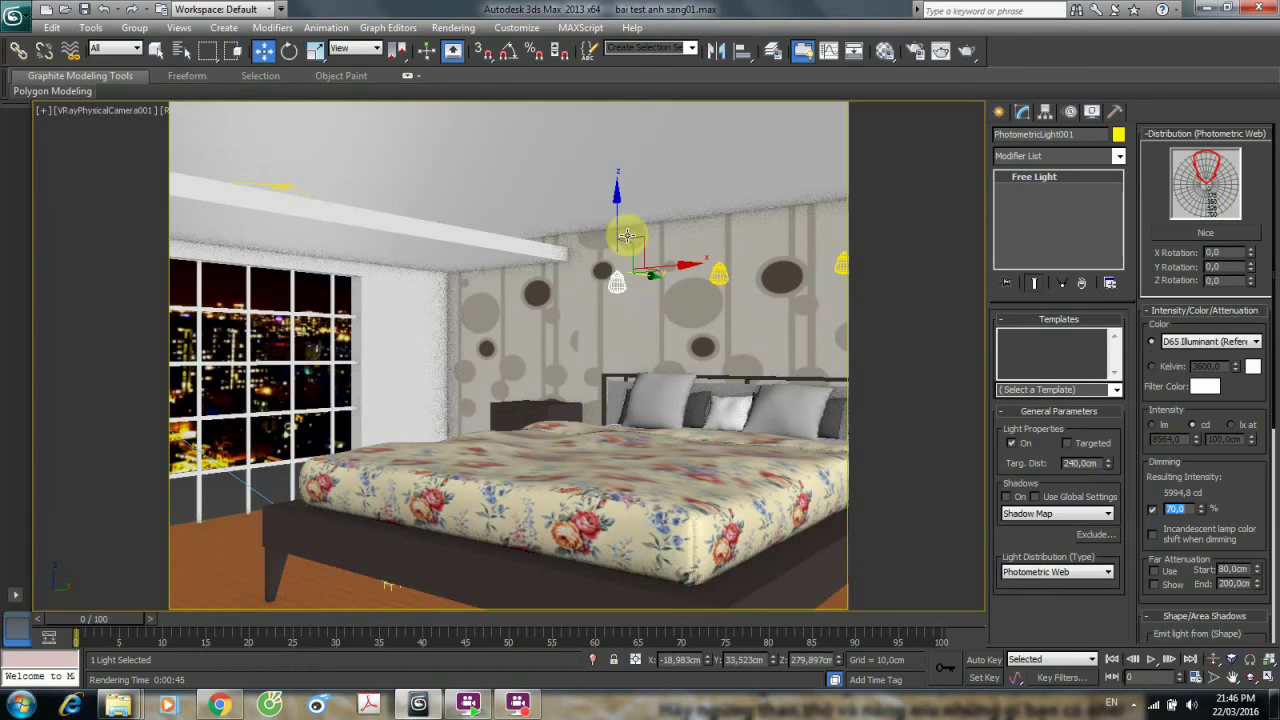
Check the multiplier of the VRay plane light in the ceiling cove.
{"action": "left_click", "coordinate": [285, 182]}
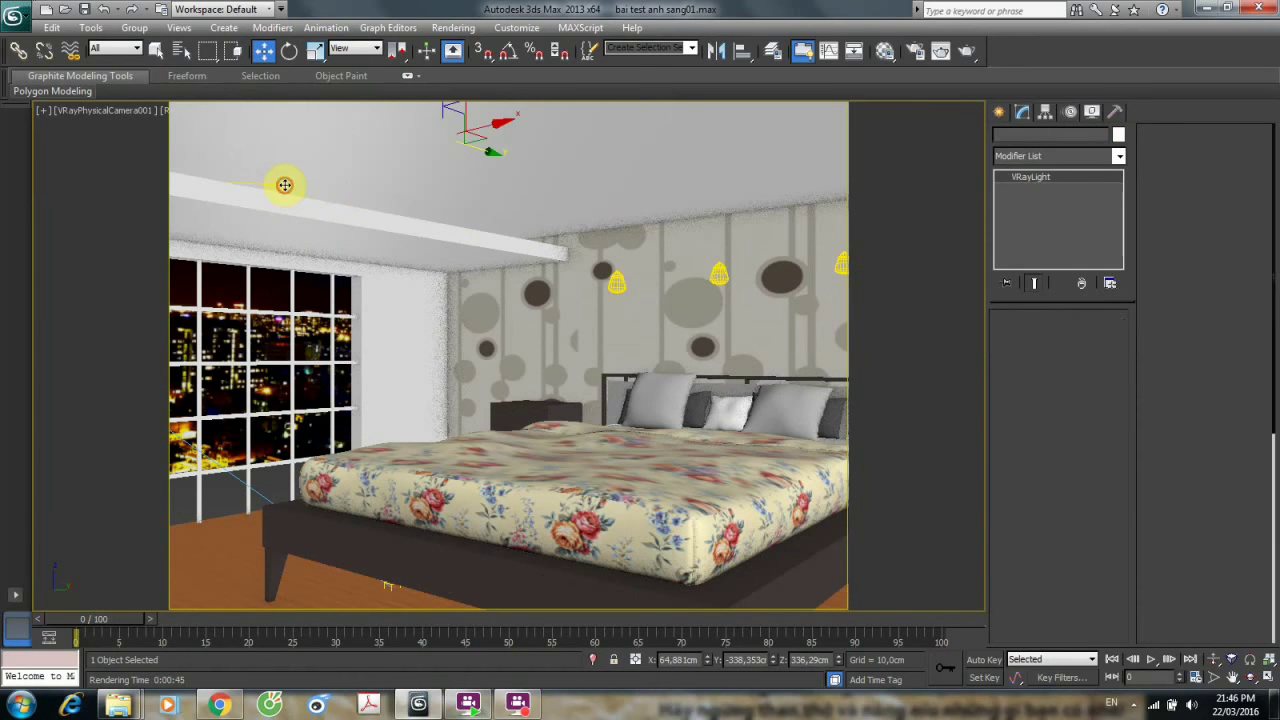
{"action": "left_click", "coordinate": [290, 183]}
{"action": "double_click", "coordinate": [1078, 433]}
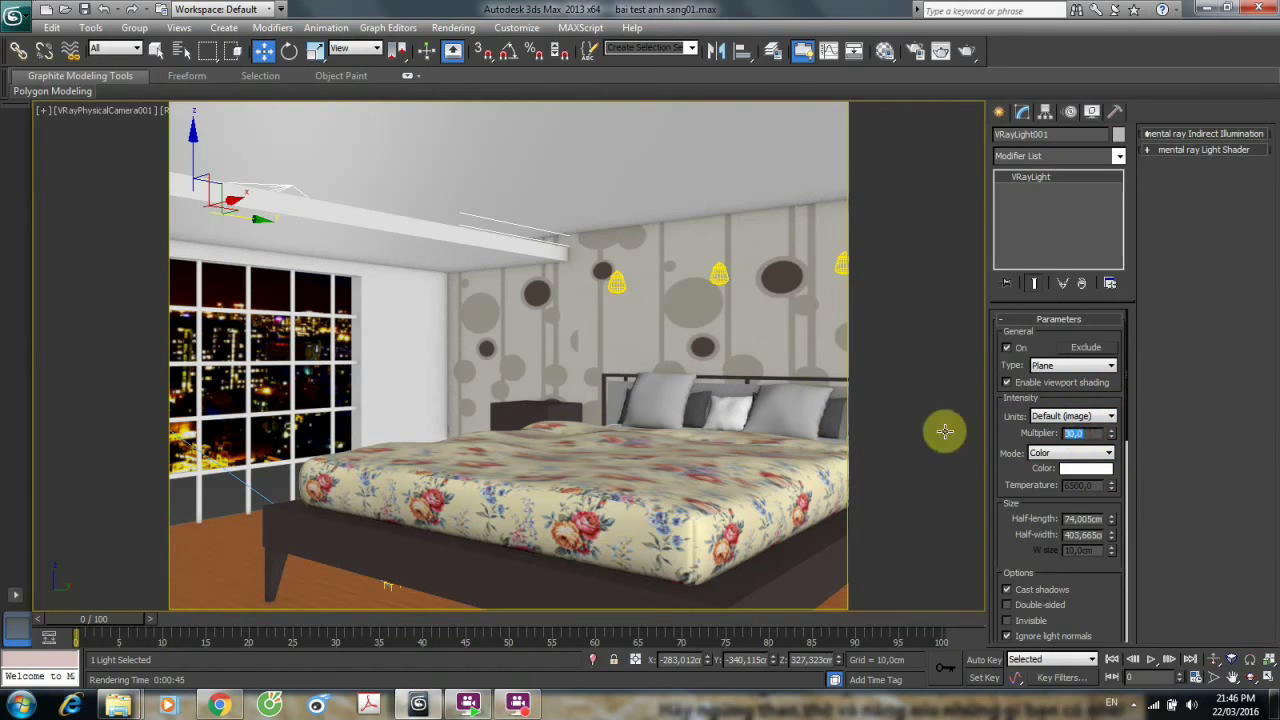
{"action": "left_click", "coordinate": [1060, 452]}
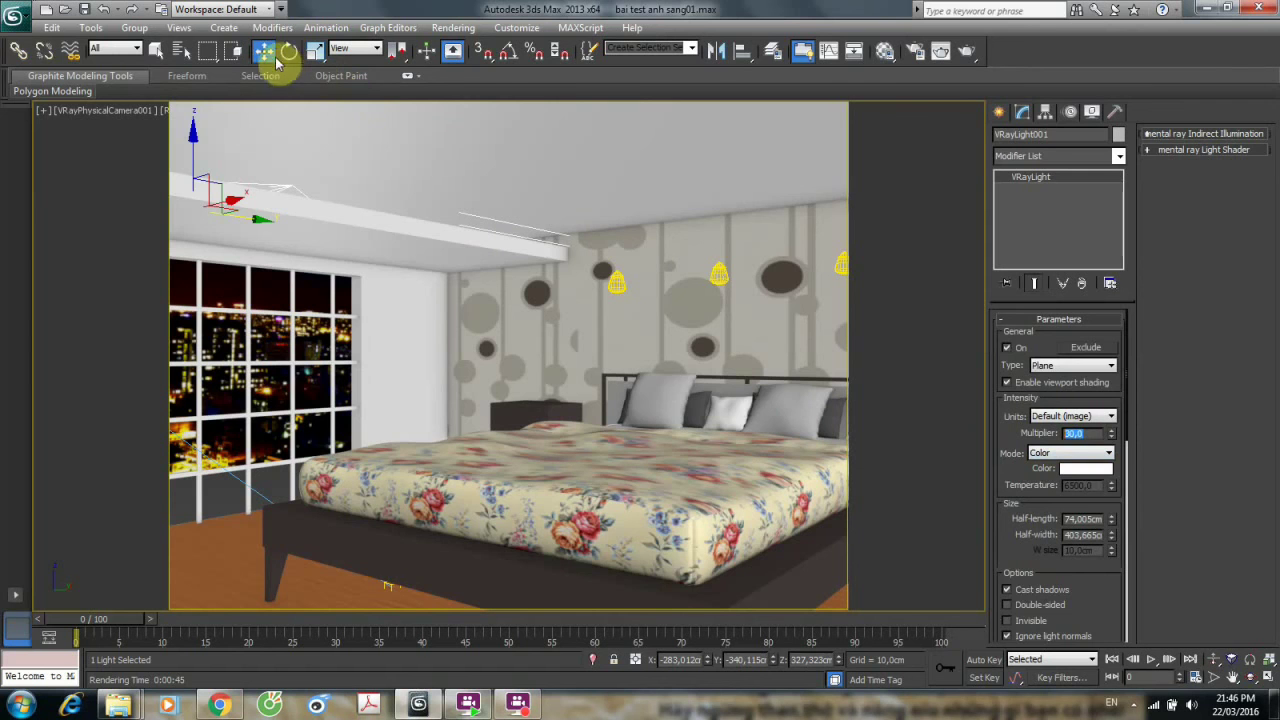
Try to lower the backdrop plane by about another 43 cm in the Front view.
{"action": "left_click", "coordinate": [278, 438]}
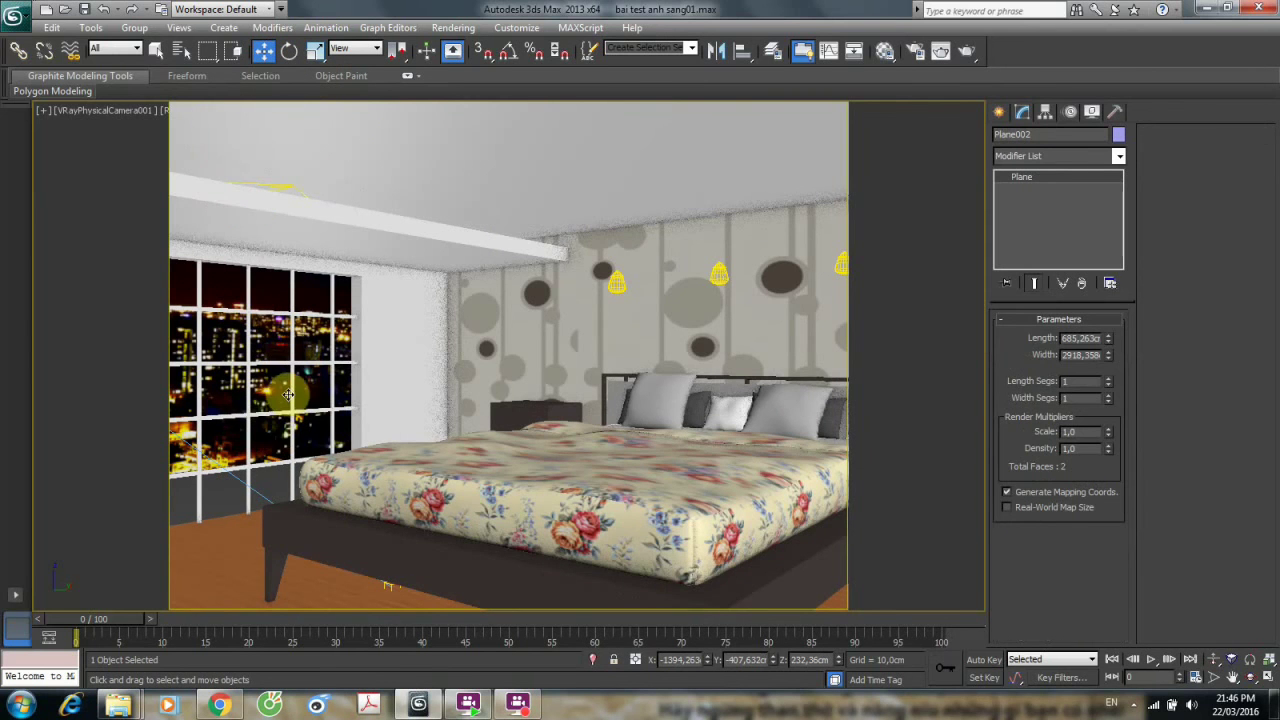
{"action": "key", "text": "f"}
{"action": "left_click_drag", "start_coordinate": [509, 283], "coordinate": [511, 311]}
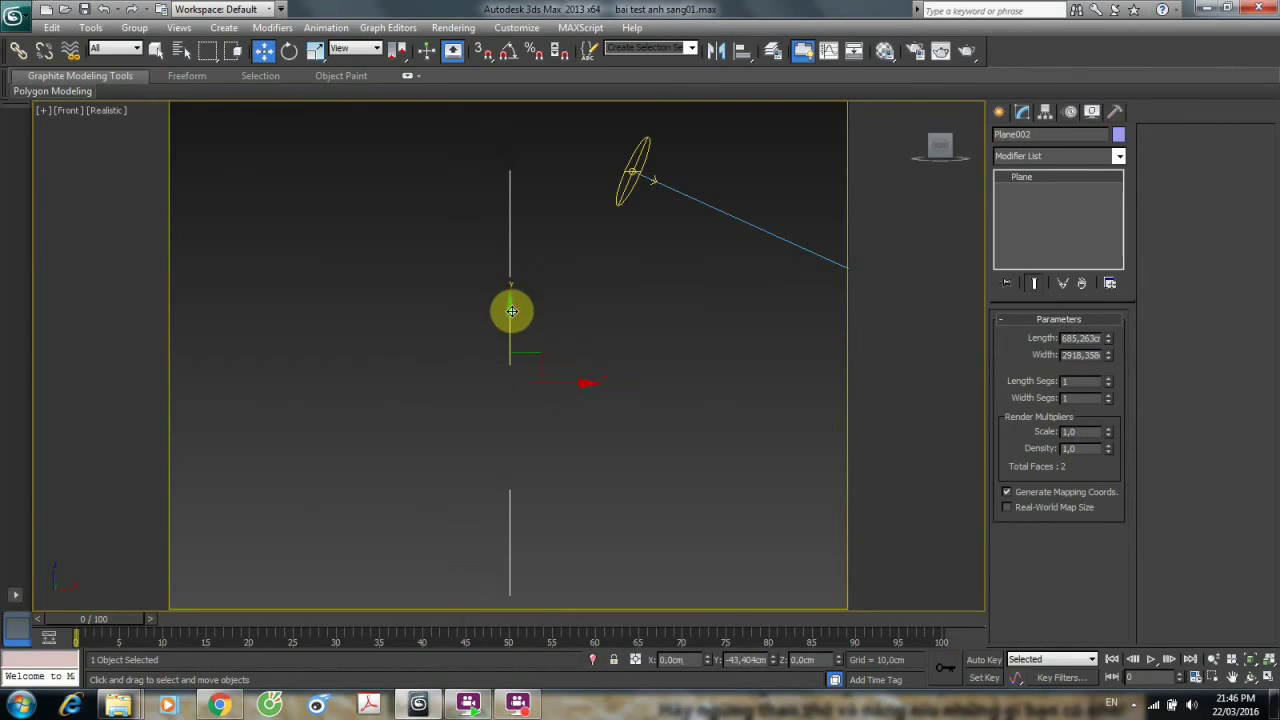
{"action": "key", "text": "c"}
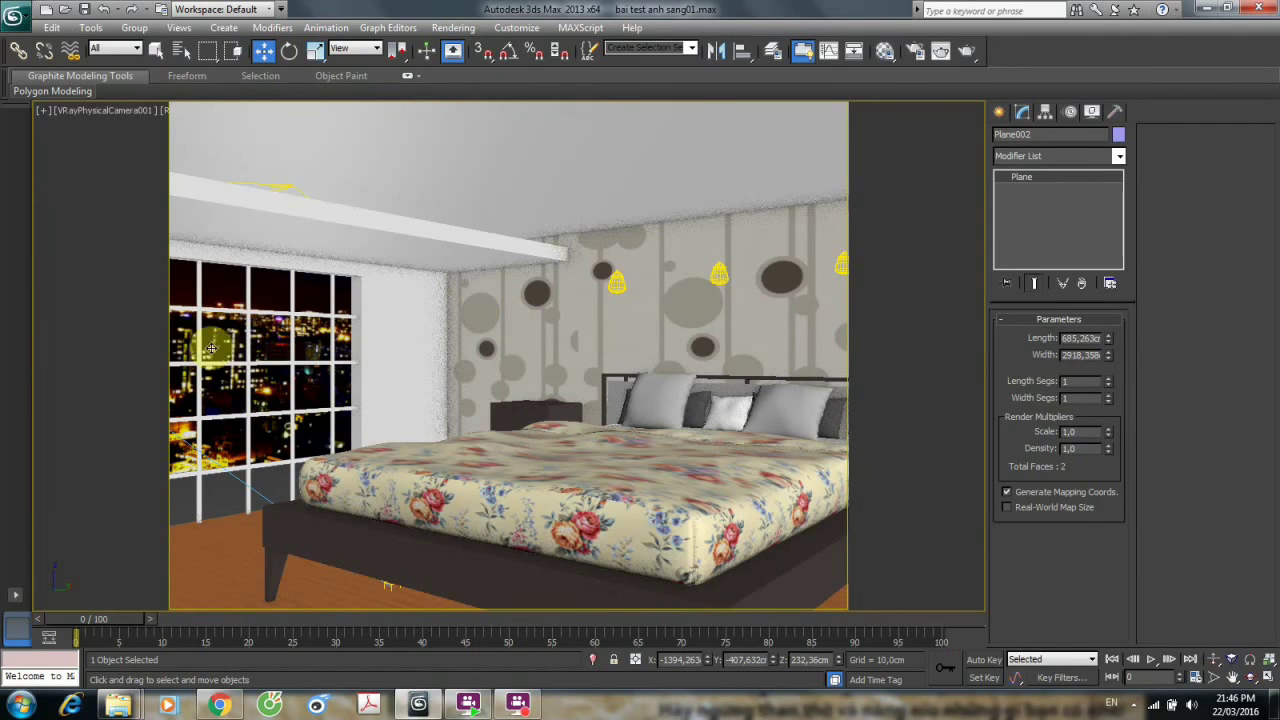
Set the render output size to 800x600 and render the camera view, dismissing the V-Ray messages.
{"action": "left_click", "coordinate": [453, 28]}
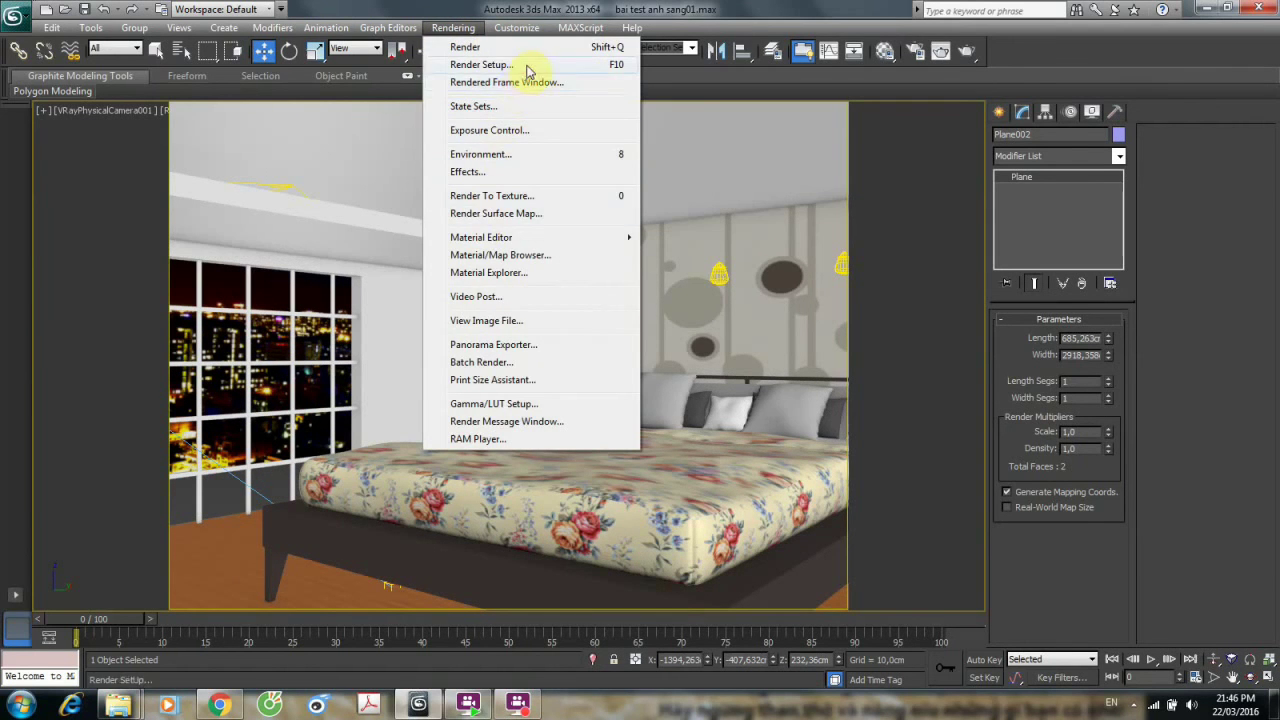
{"action": "left_click", "coordinate": [524, 65]}
{"action": "left_click", "coordinate": [408, 57]}
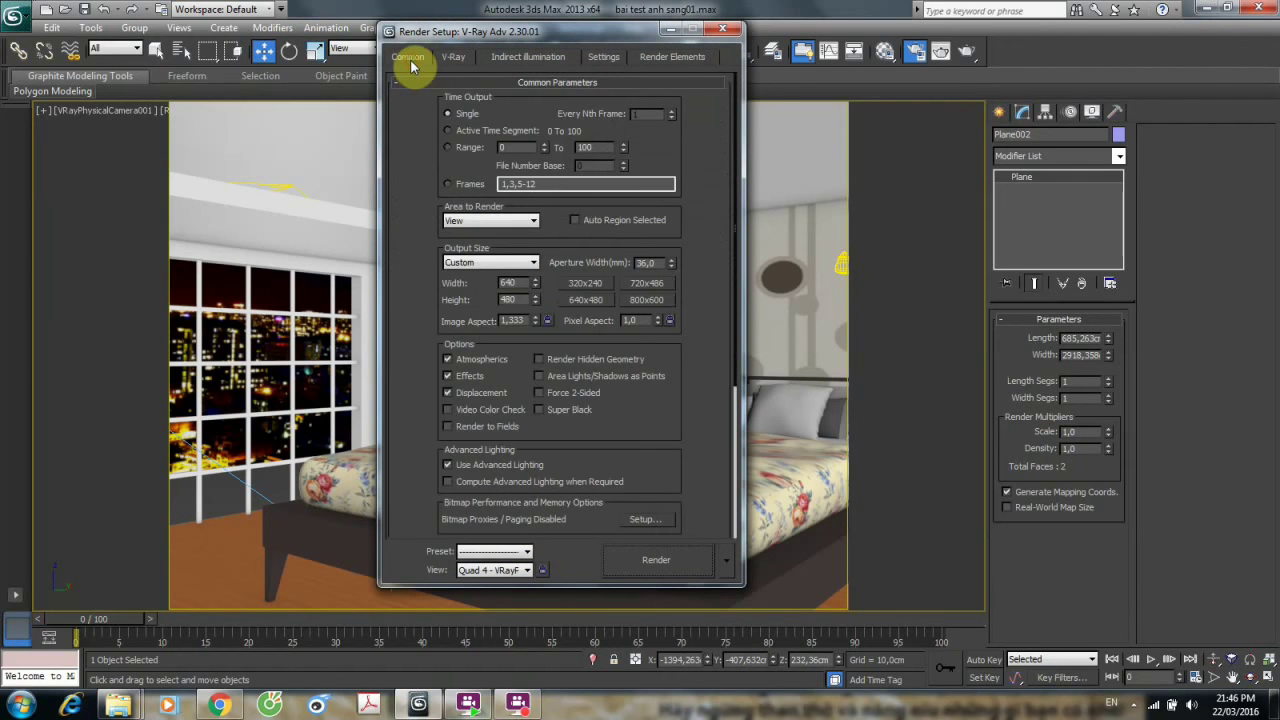
{"action": "left_click", "coordinate": [646, 299]}
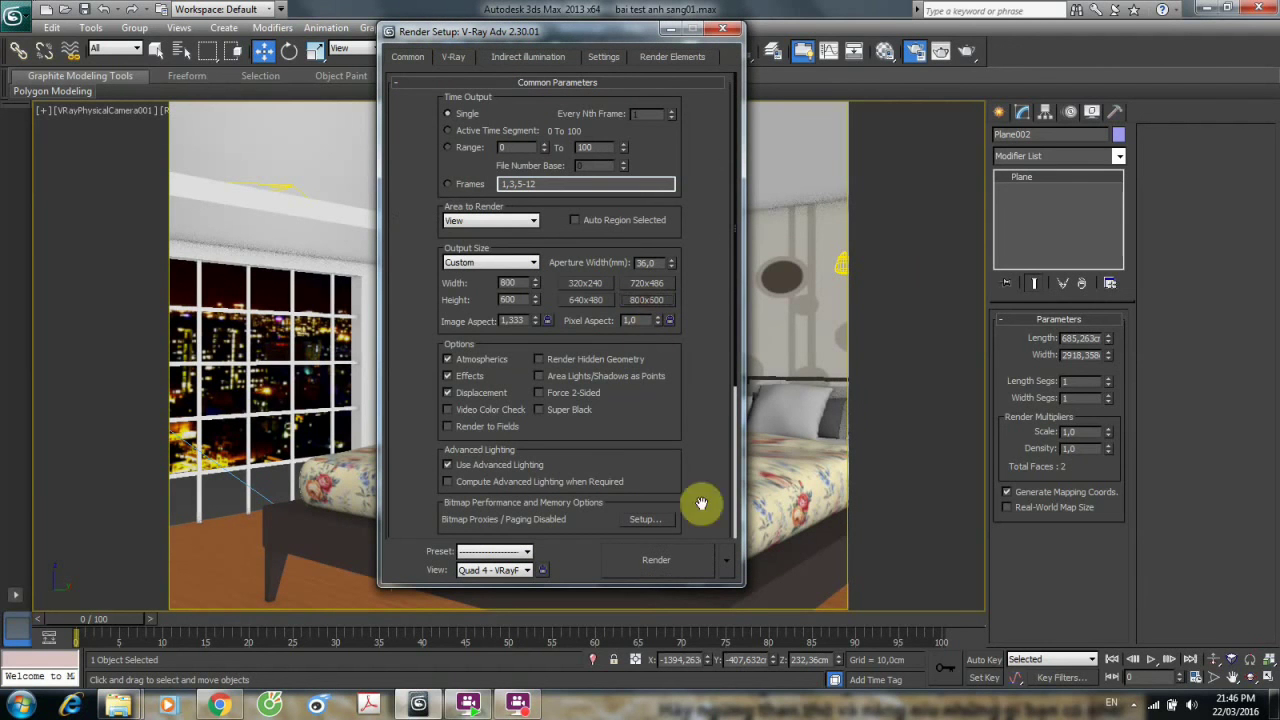
{"action": "left_click", "coordinate": [671, 573]}
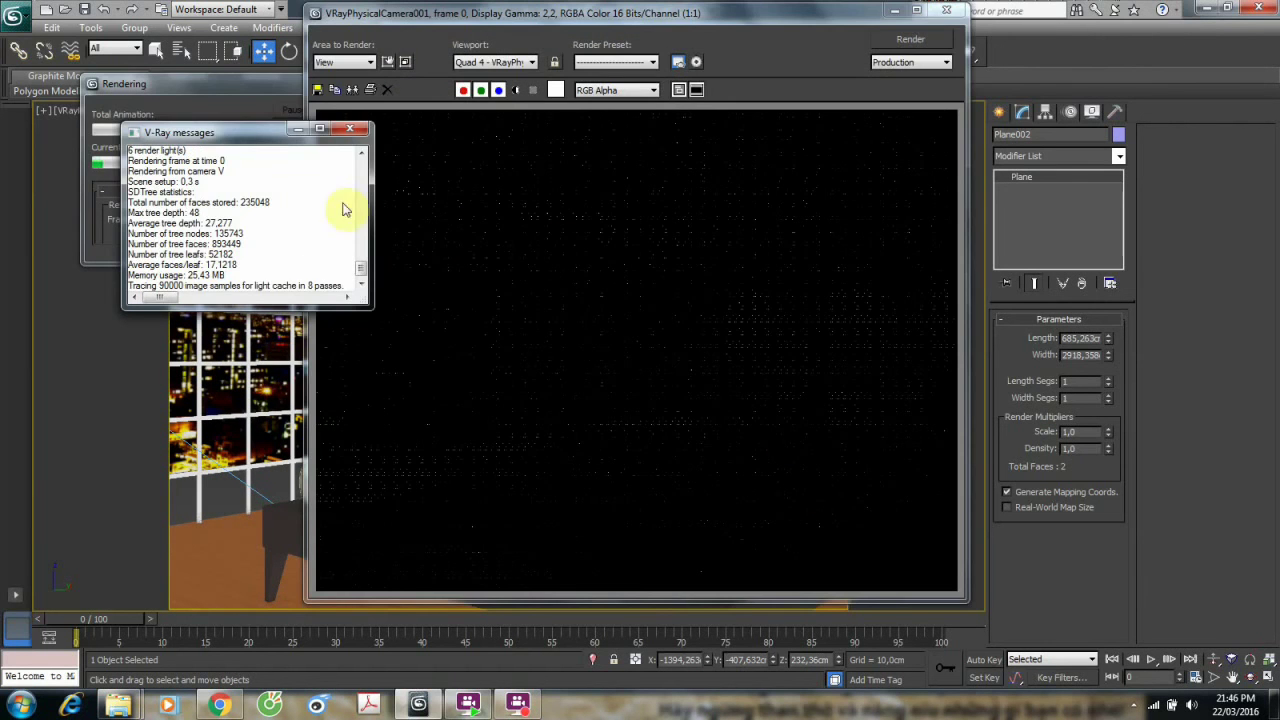
{"action": "left_click", "coordinate": [350, 131]}
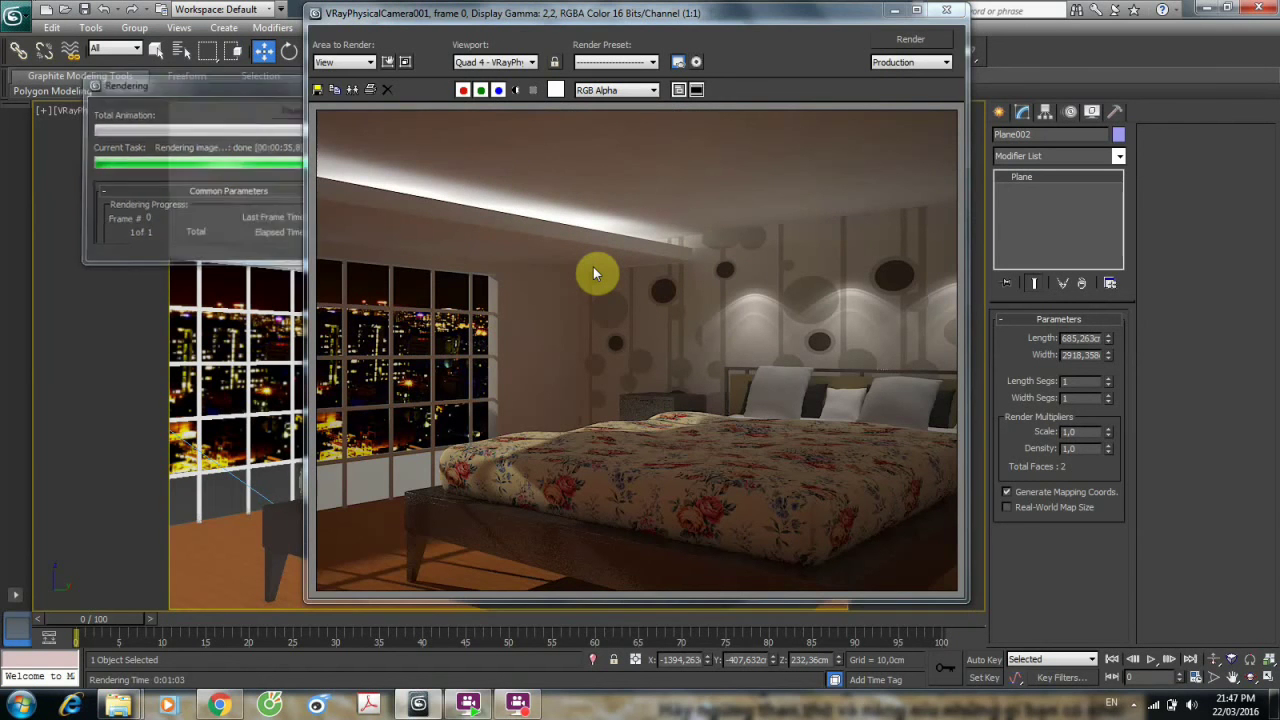
Save the rendered image to the Desktop as a JPEG file named "anh" with the default JPEG settings.
{"action": "left_click", "coordinate": [318, 91]}
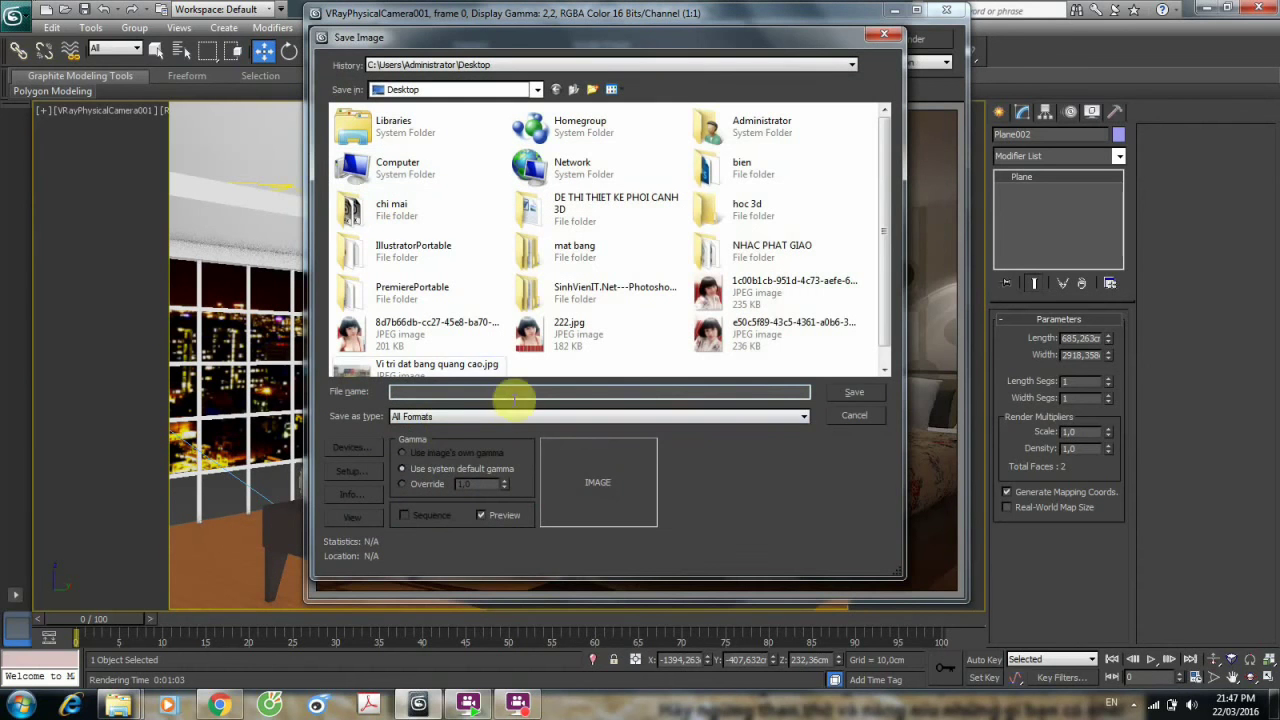
{"action": "left_click", "coordinate": [443, 418]}
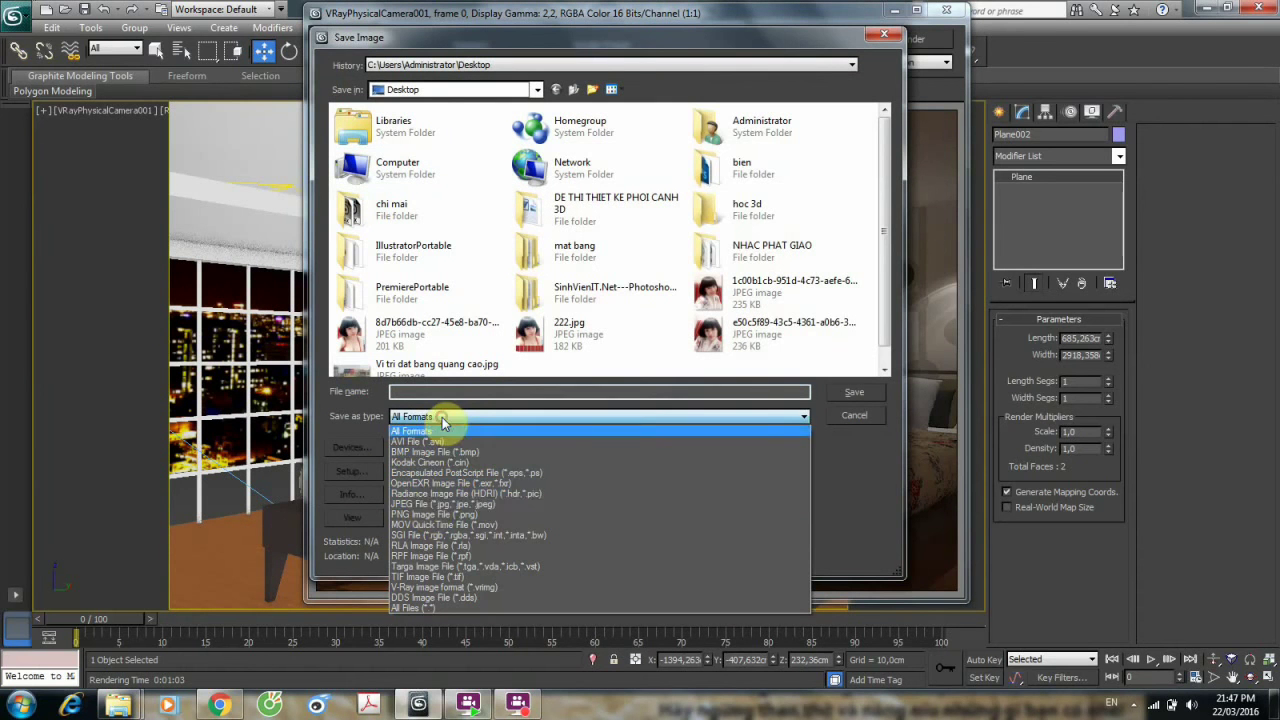
{"action": "left_click", "coordinate": [416, 504]}
{"action": "left_click", "coordinate": [537, 392]}
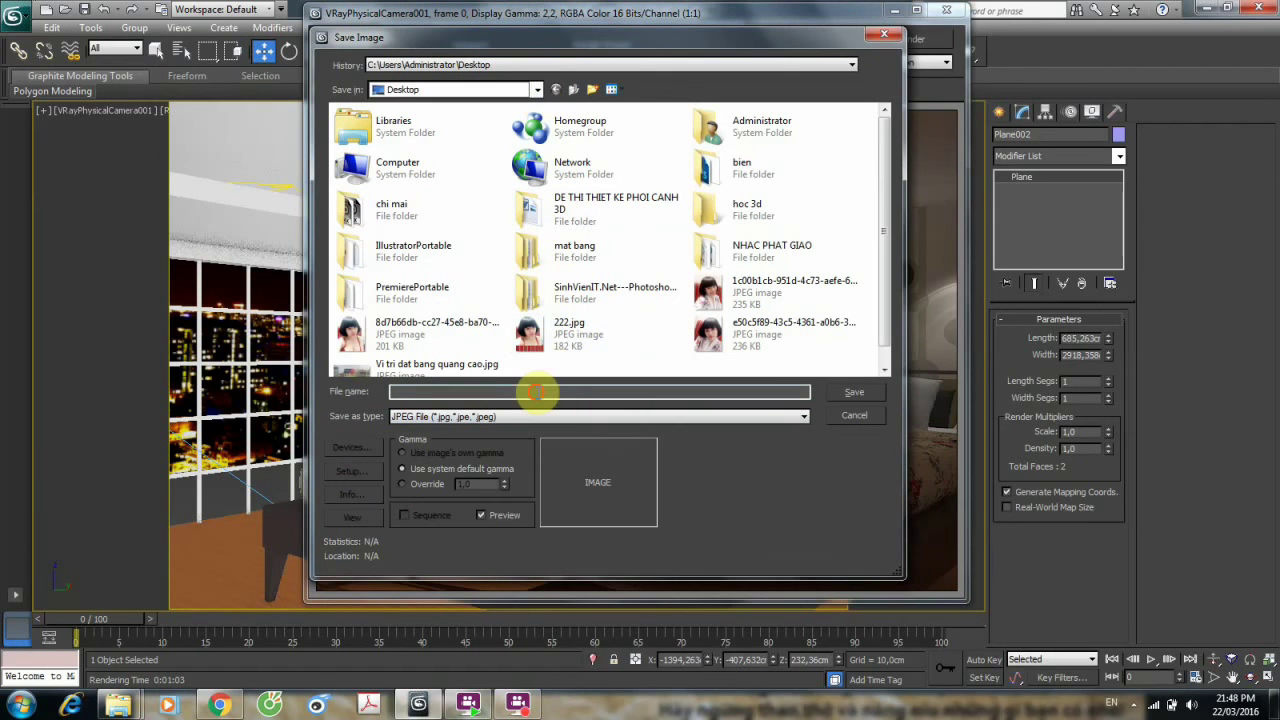
{"action": "type", "text": "anh"}
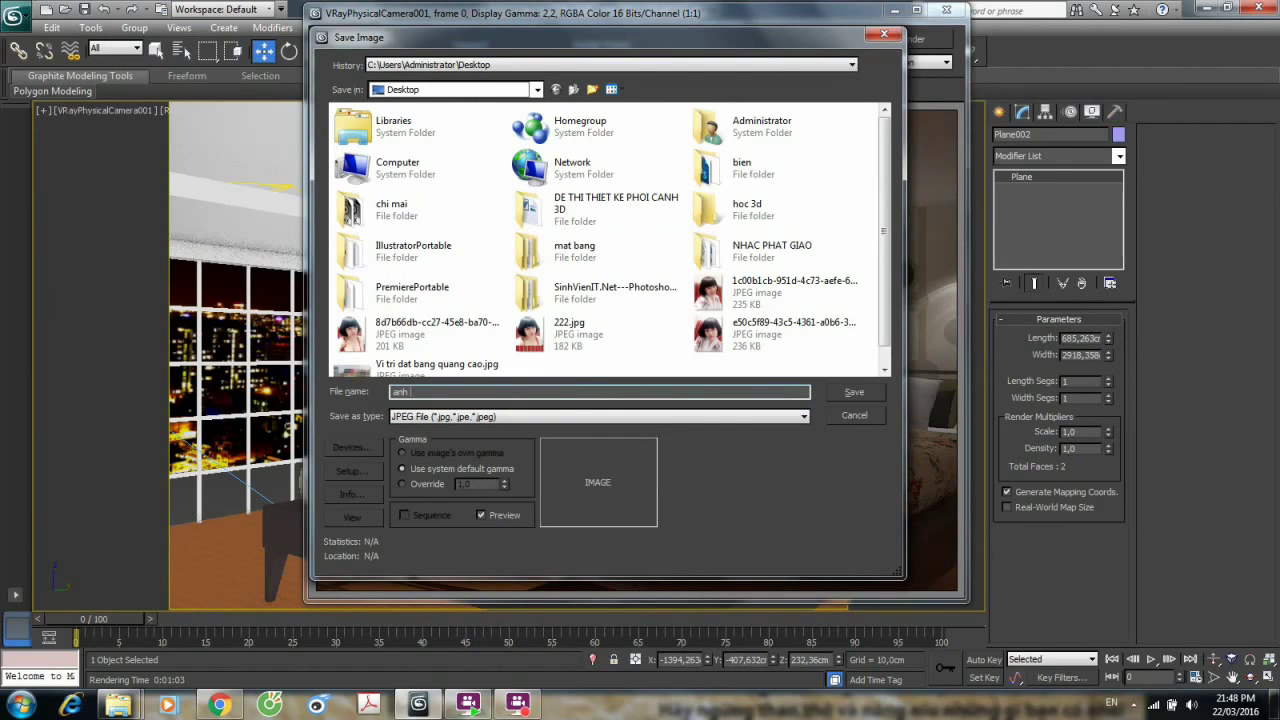
{"action": "left_click", "coordinate": [869, 396]}
{"action": "left_click", "coordinate": [578, 393]}
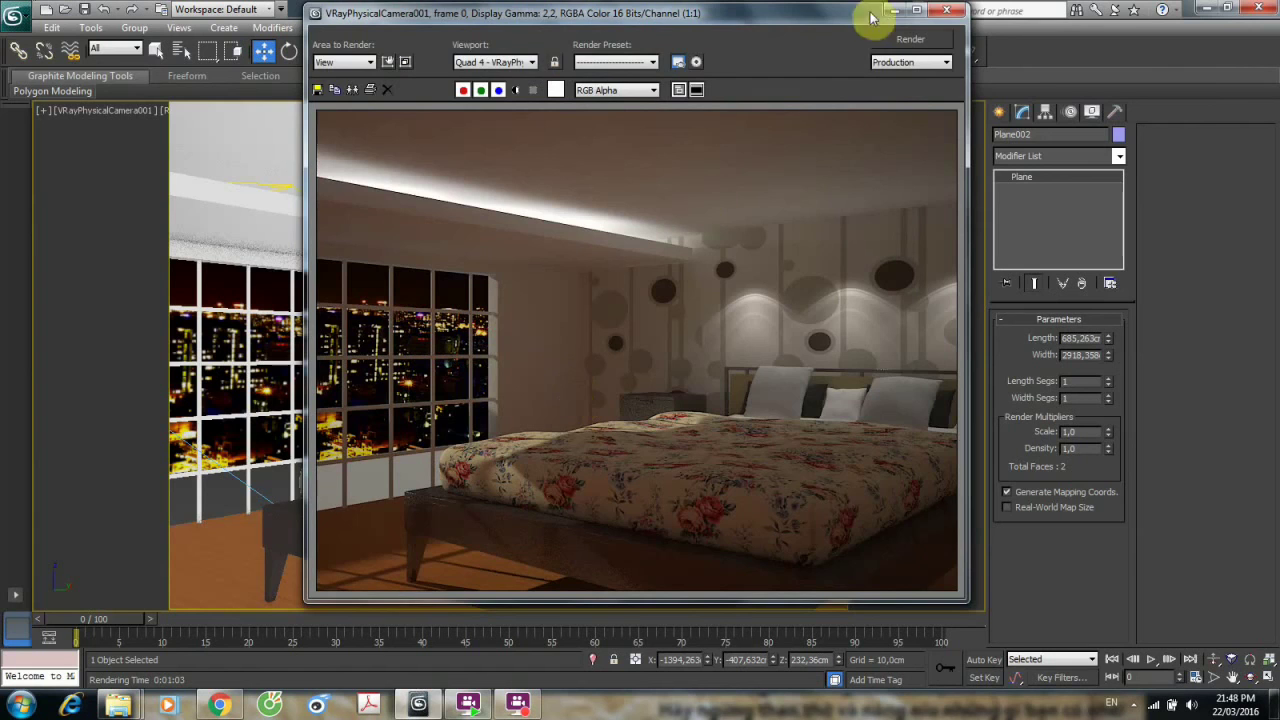
Close the rendered frame, view the saved anh .jpg from the desktop, and return to 3ds Max with the render setup closed.
{"action": "left_click", "coordinate": [946, 10]}
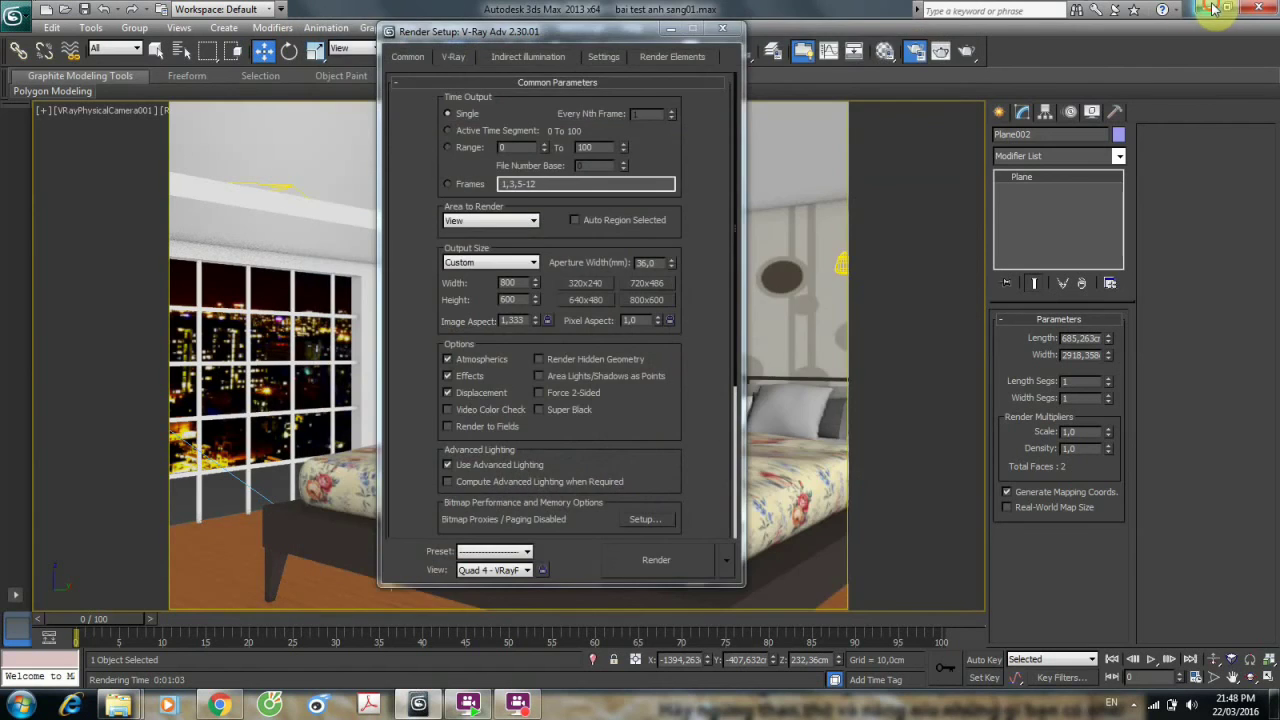
{"action": "left_click", "coordinate": [1213, 9]}
{"action": "left_click", "coordinate": [1215, 9]}
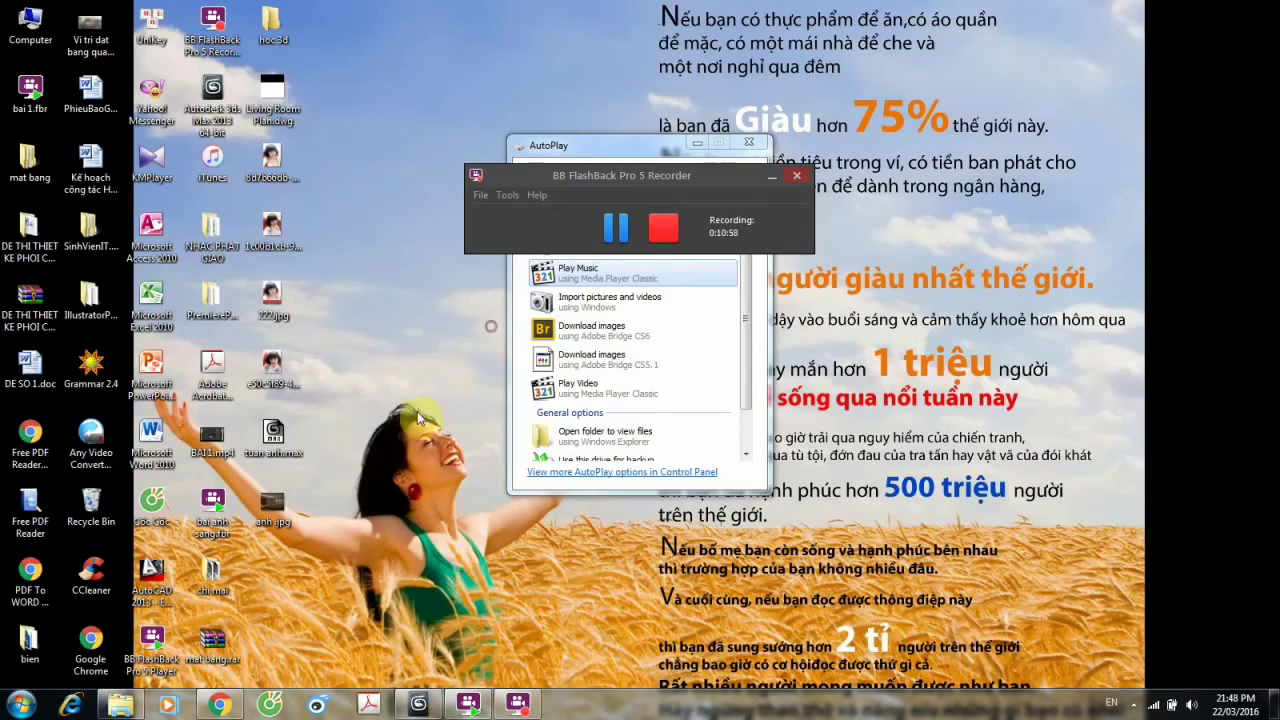
{"action": "double_click", "coordinate": [272, 500]}
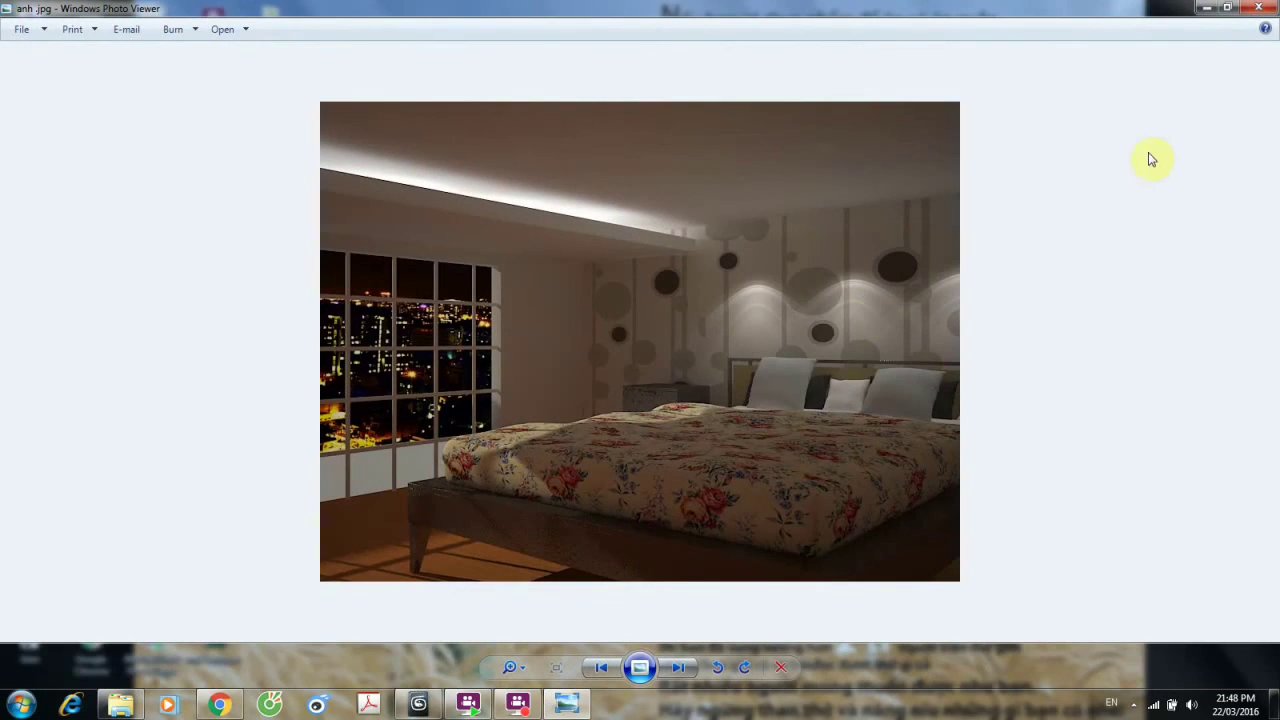
{"action": "left_click", "coordinate": [1272, 8]}
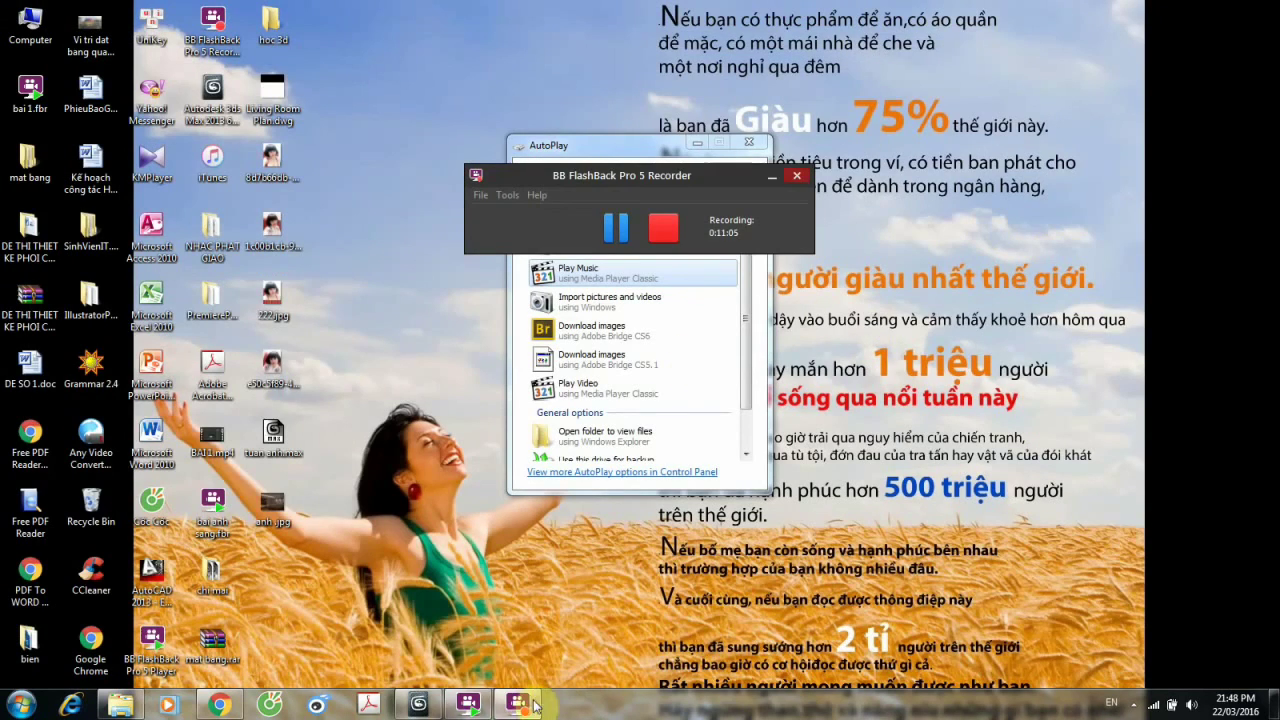
{"action": "left_click", "coordinate": [420, 706]}
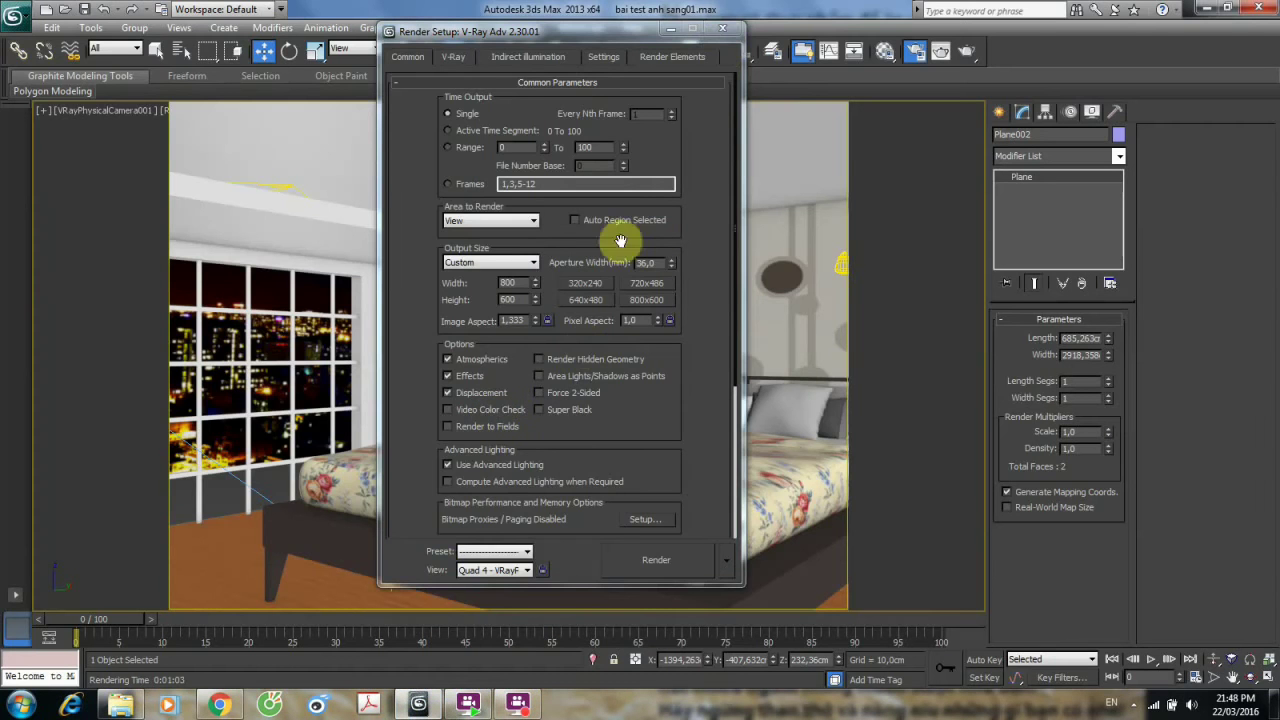
{"action": "key", "text": "F10"}
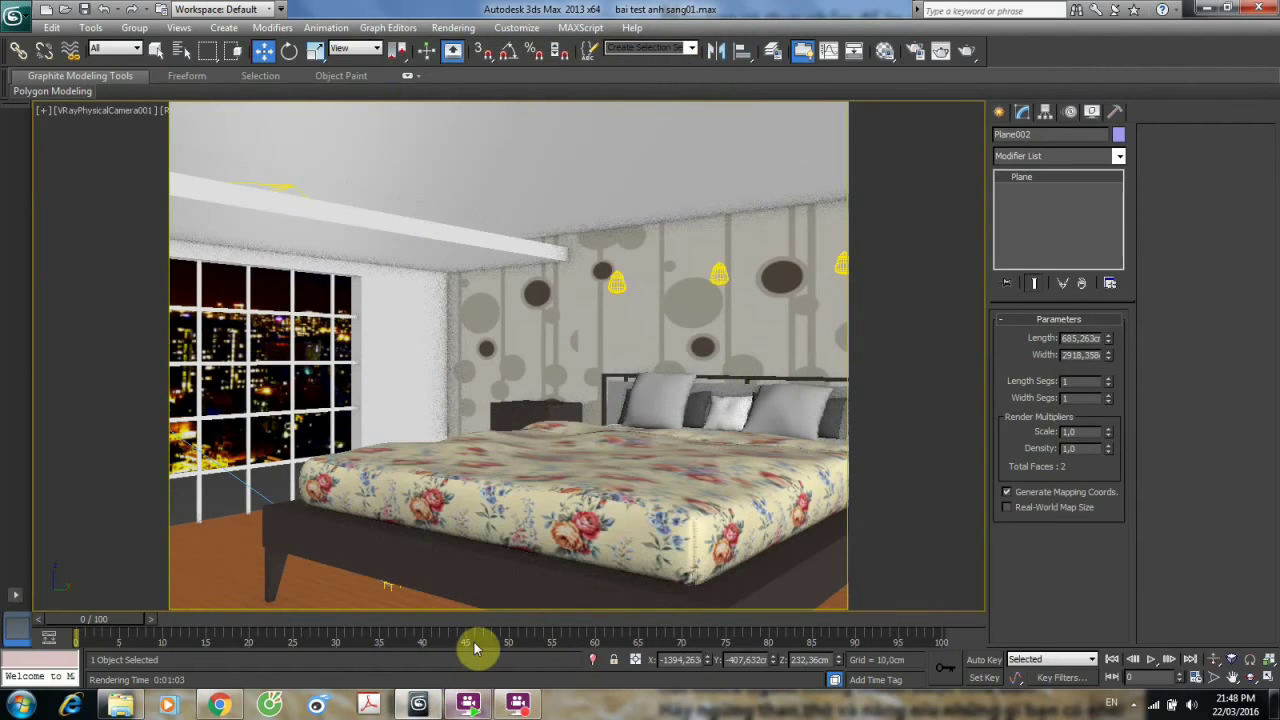